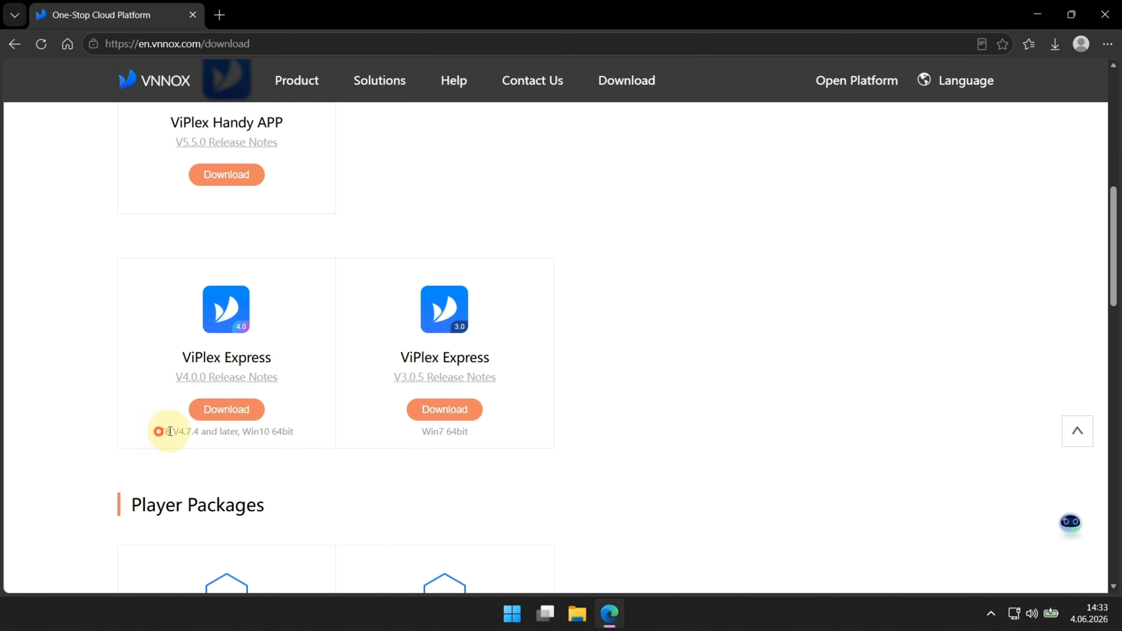
Step: Download the ViPlex Express V4.0.0 installer zip for Win10 64-bit from the VNNOX page
left_click_drag(160, 431, 293, 431)
left_click(163, 401)
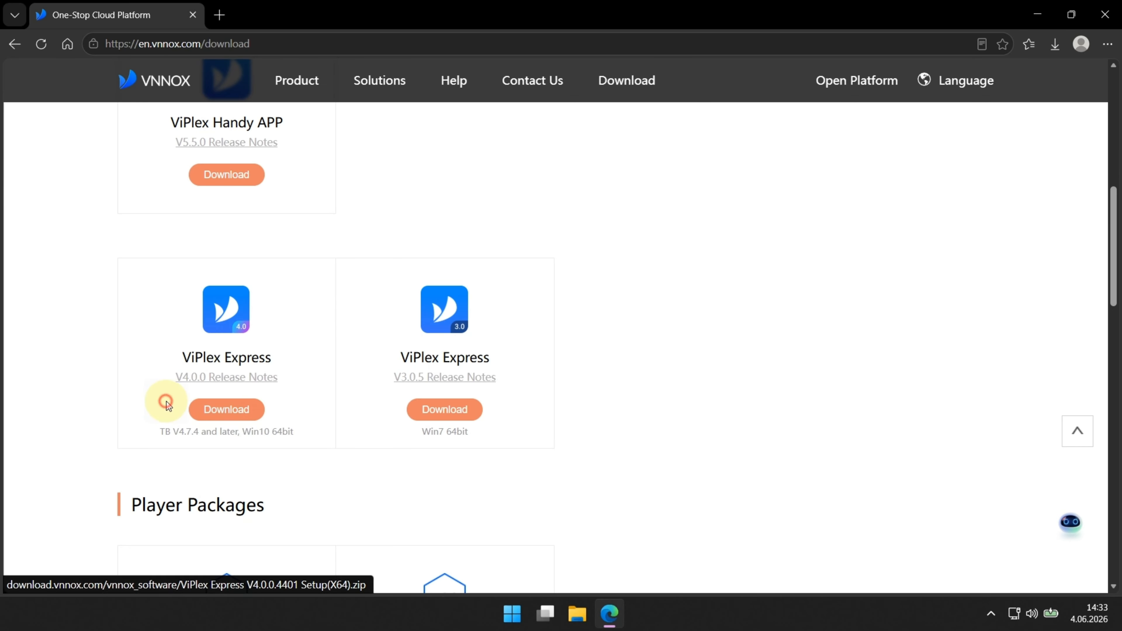
left_click(221, 408)
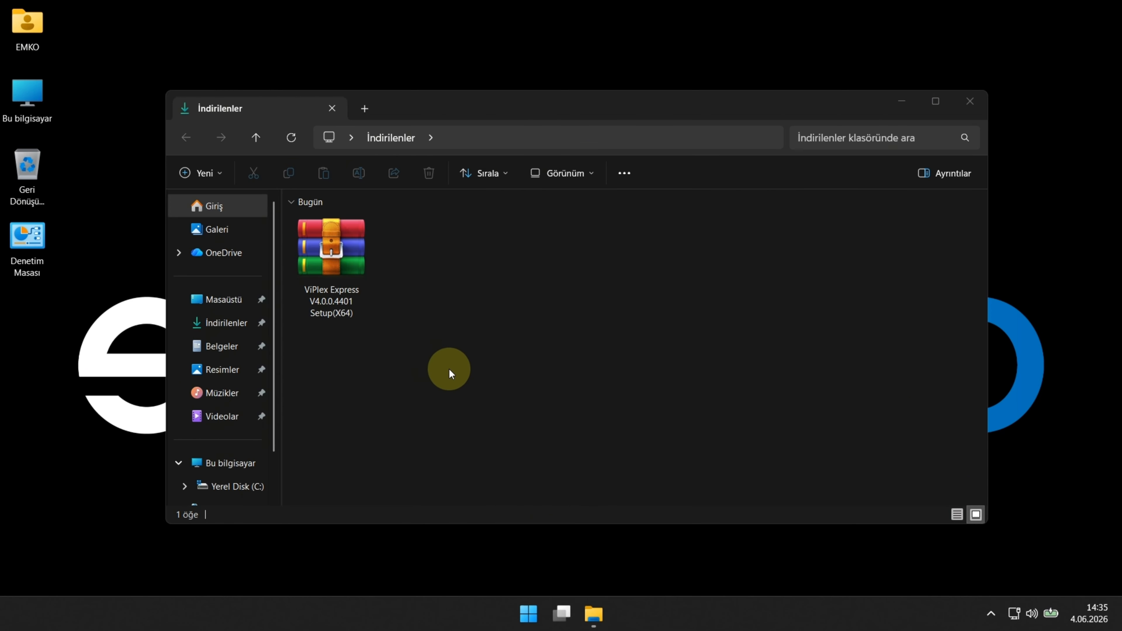
Step: Extract the ViPlex Express V4.0.0.4401 Setup(X64) zip with WinRAR and run its Setup program
left_click(328, 250)
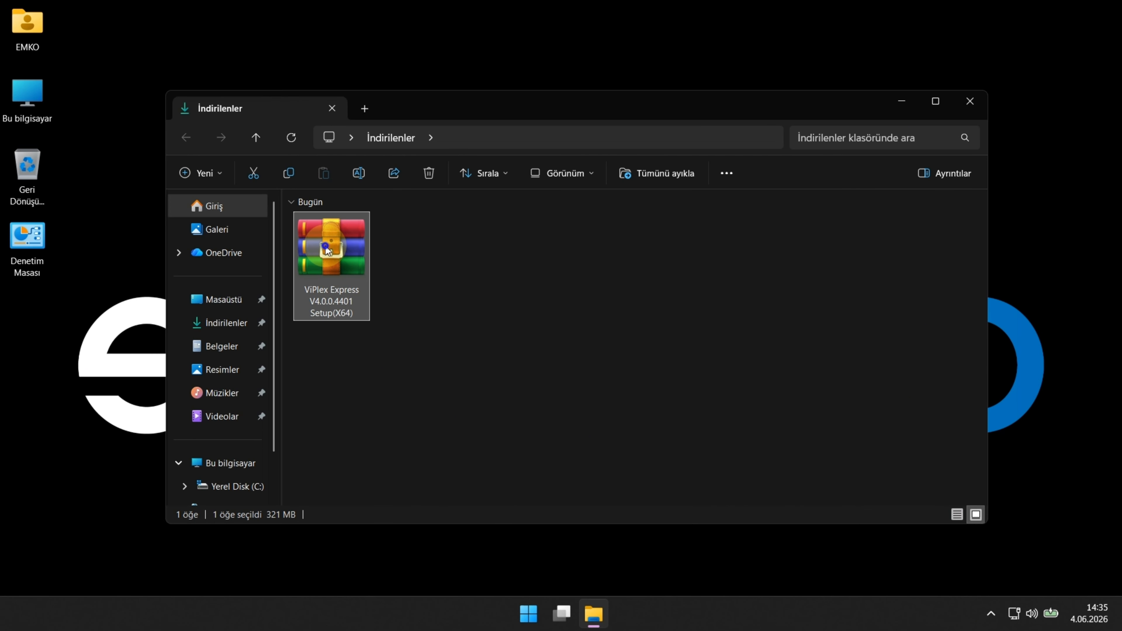
right_click(326, 250)
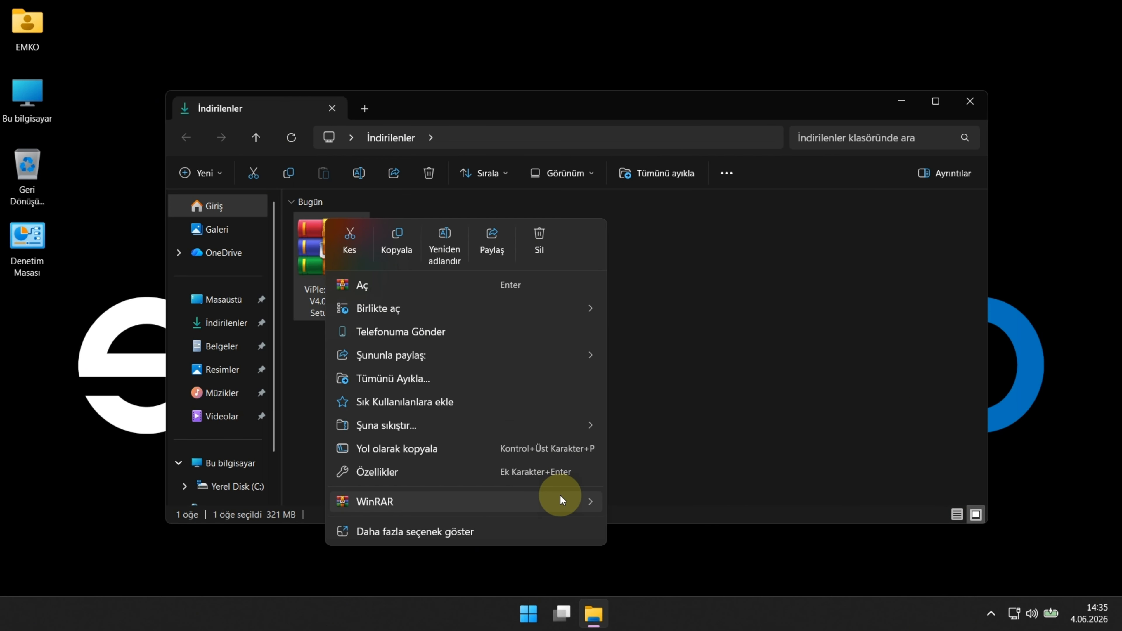
mouse_move(560, 496)
left_click(644, 528)
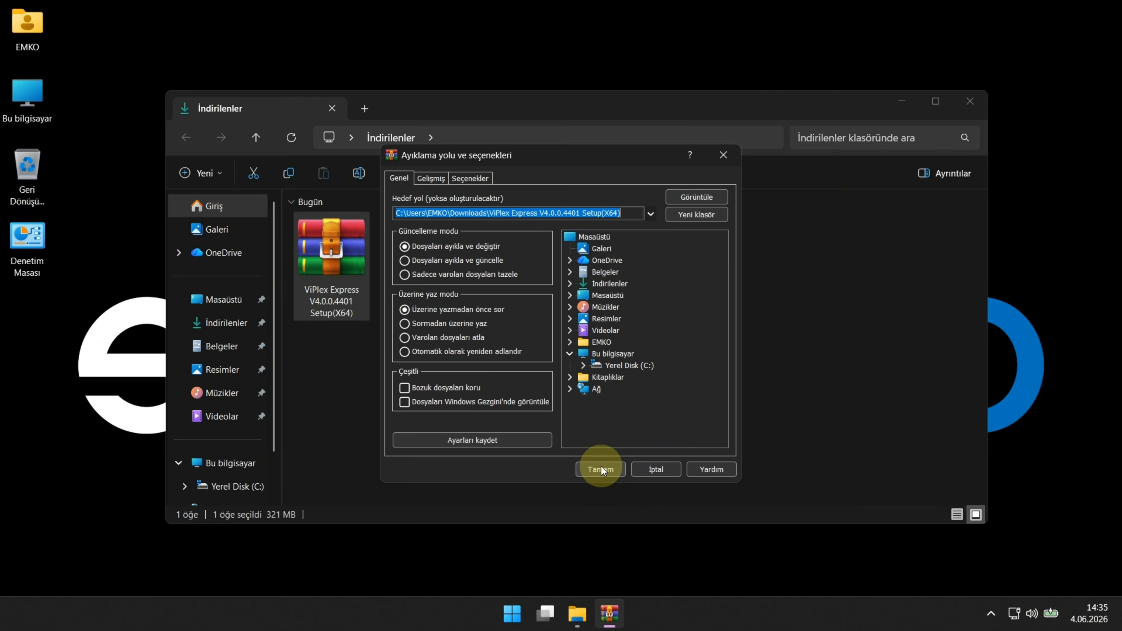
left_click(601, 466)
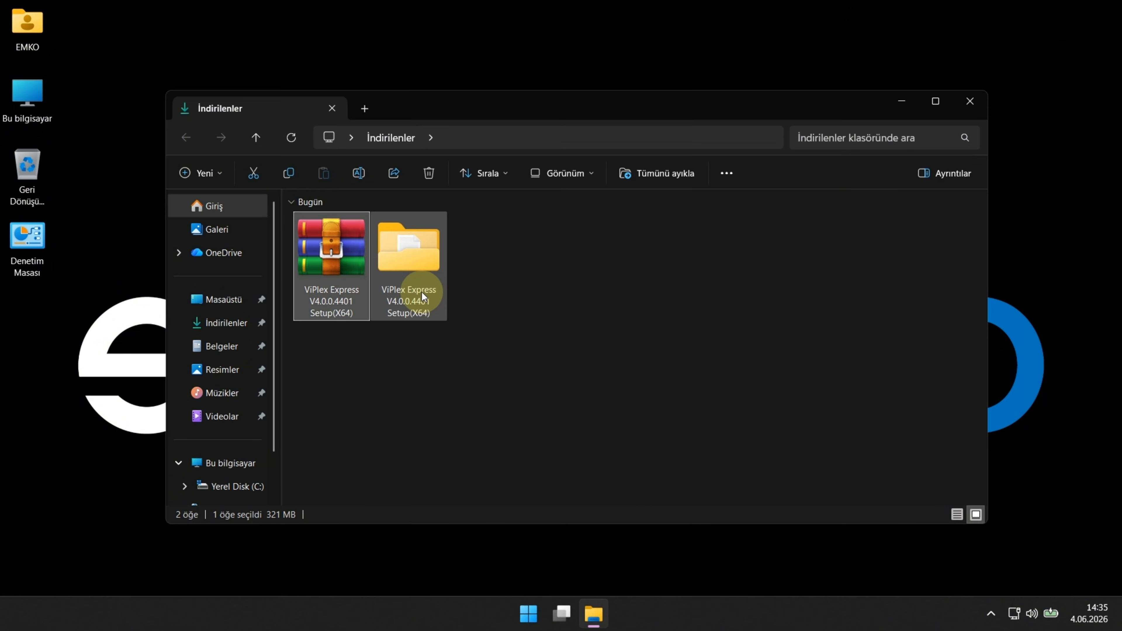
double_click(421, 292)
double_click(380, 263)
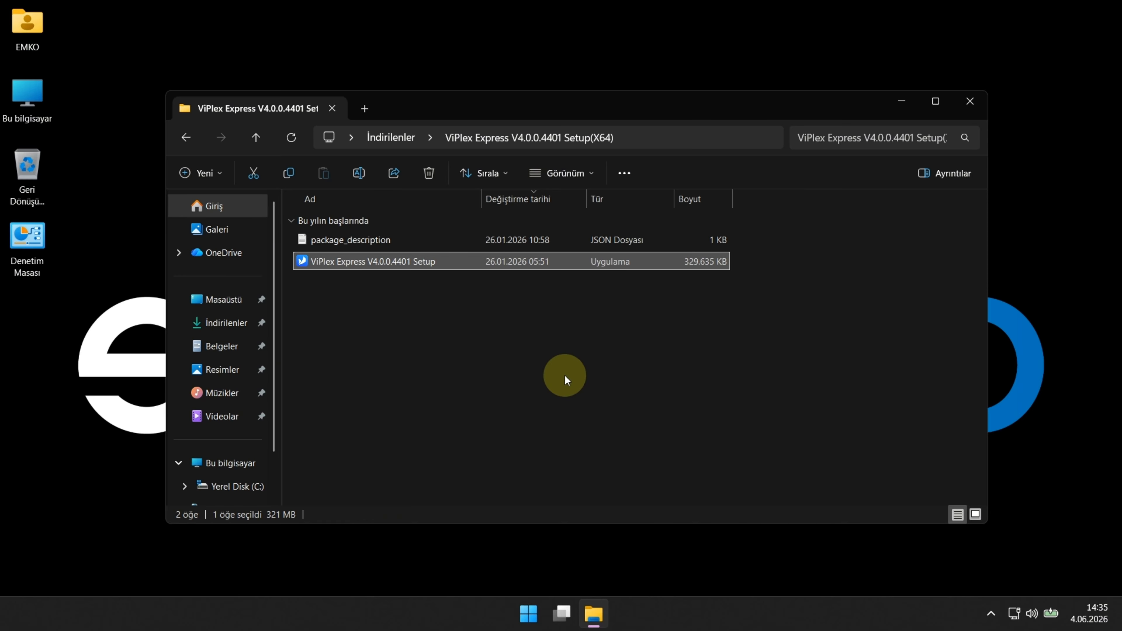
Step: Install ViPlex Express with the default location and Start Menu folder, keeping the desktop shortcut
left_click(570, 346)
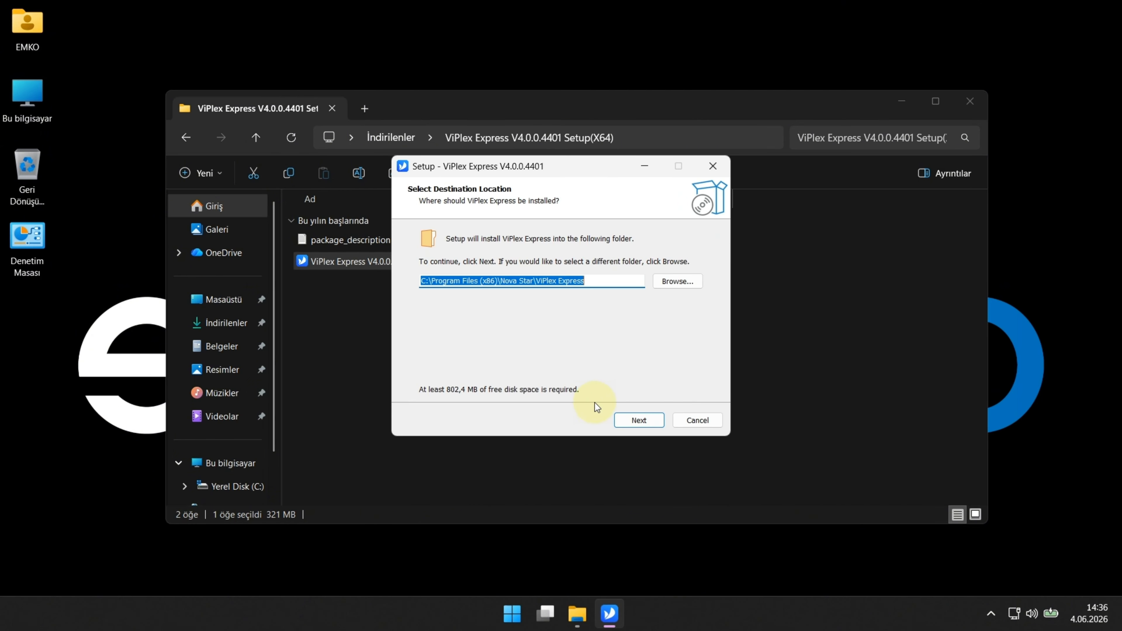
left_click(622, 418)
left_click(624, 420)
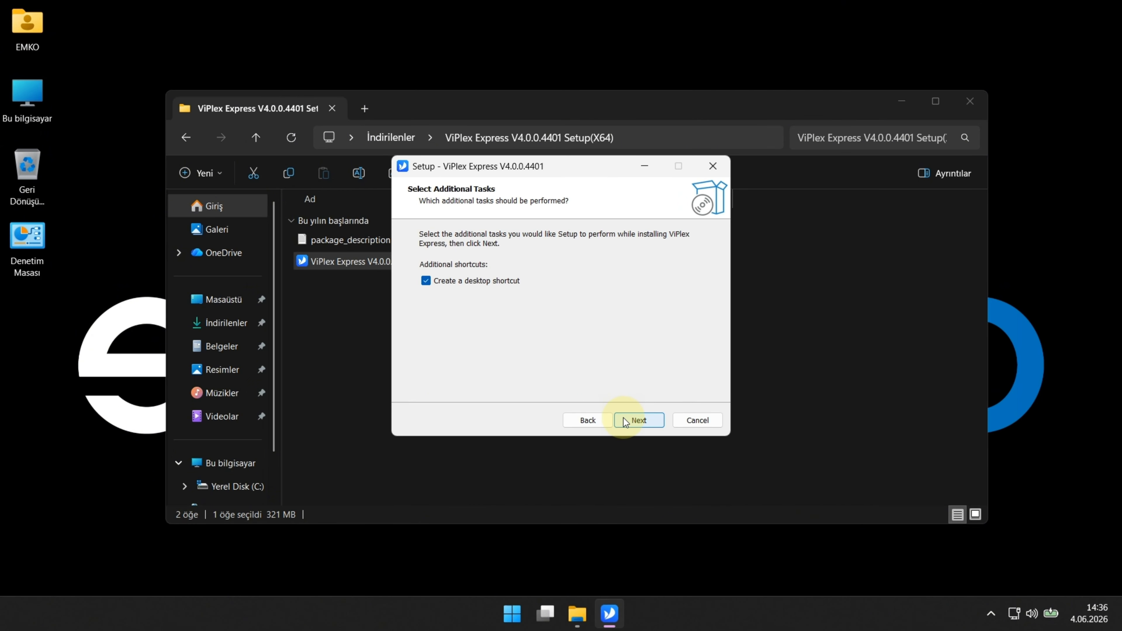
left_click(623, 419)
left_click(624, 419)
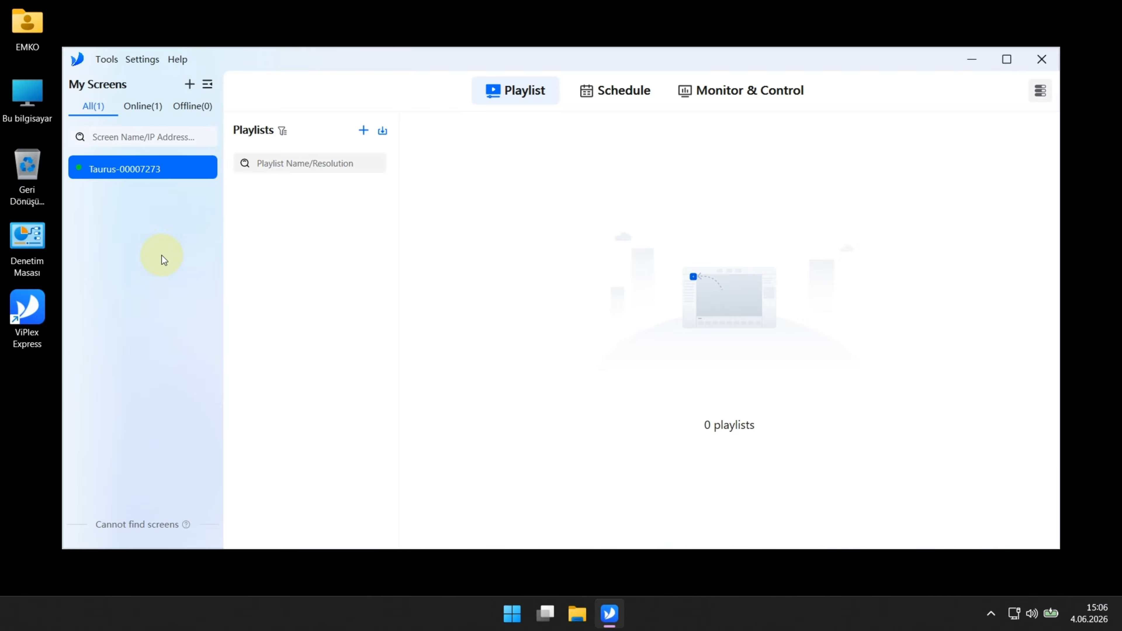
Step: Connect the PC to the AP00007273 Wi-Fi network by entering its password, then close the panel
left_click(1013, 612)
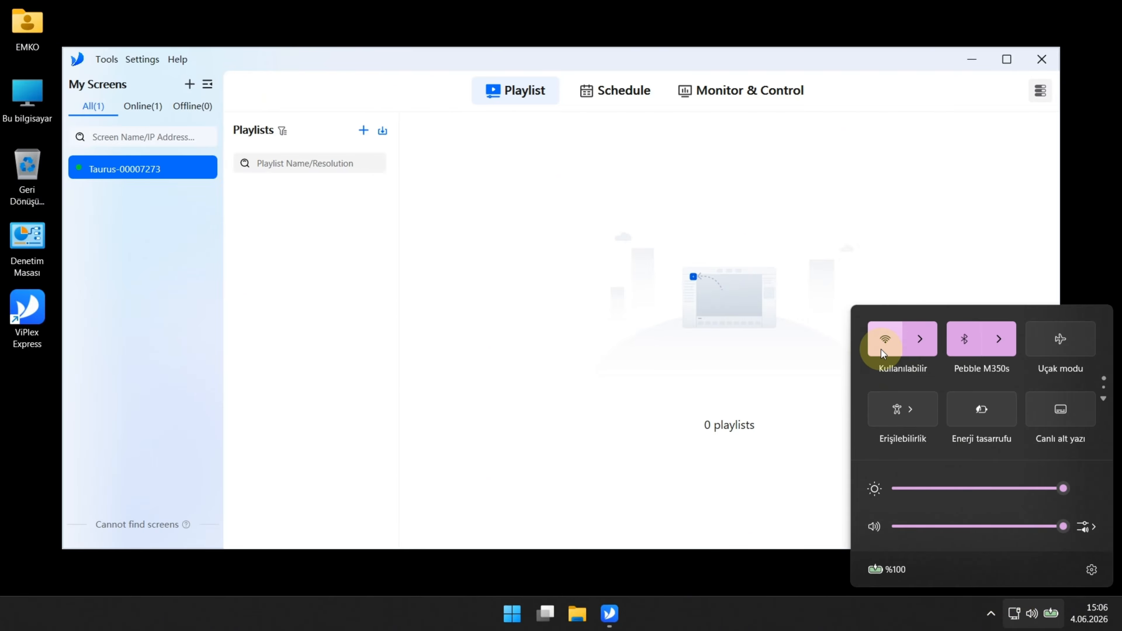
left_click(916, 347)
scroll(949, 370, "down", 2)
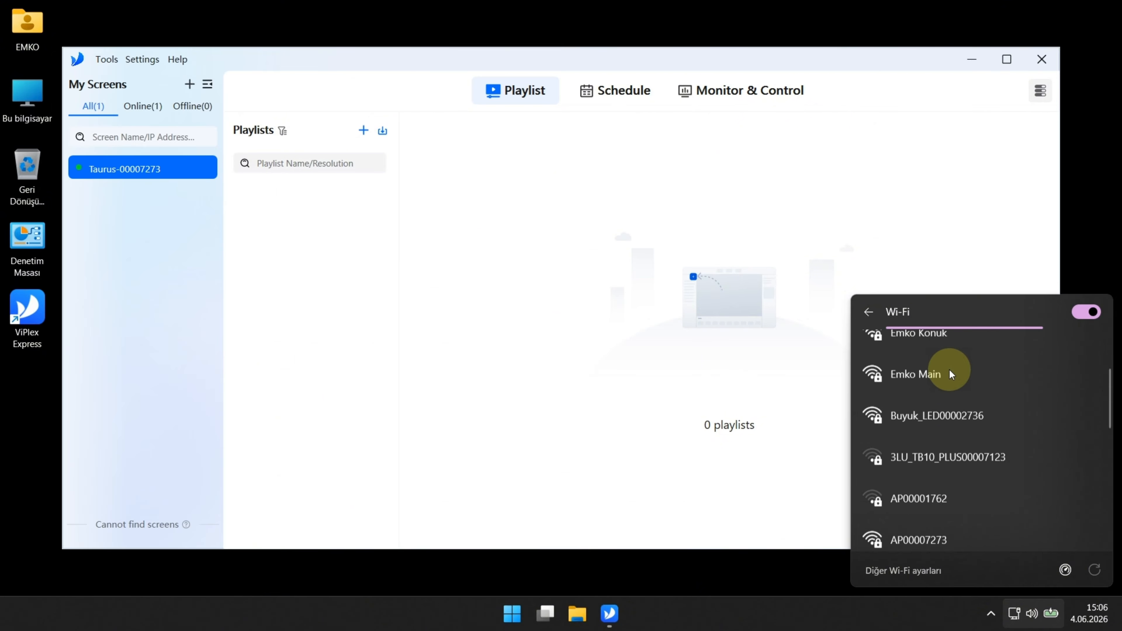
scroll(949, 370, "down", 3)
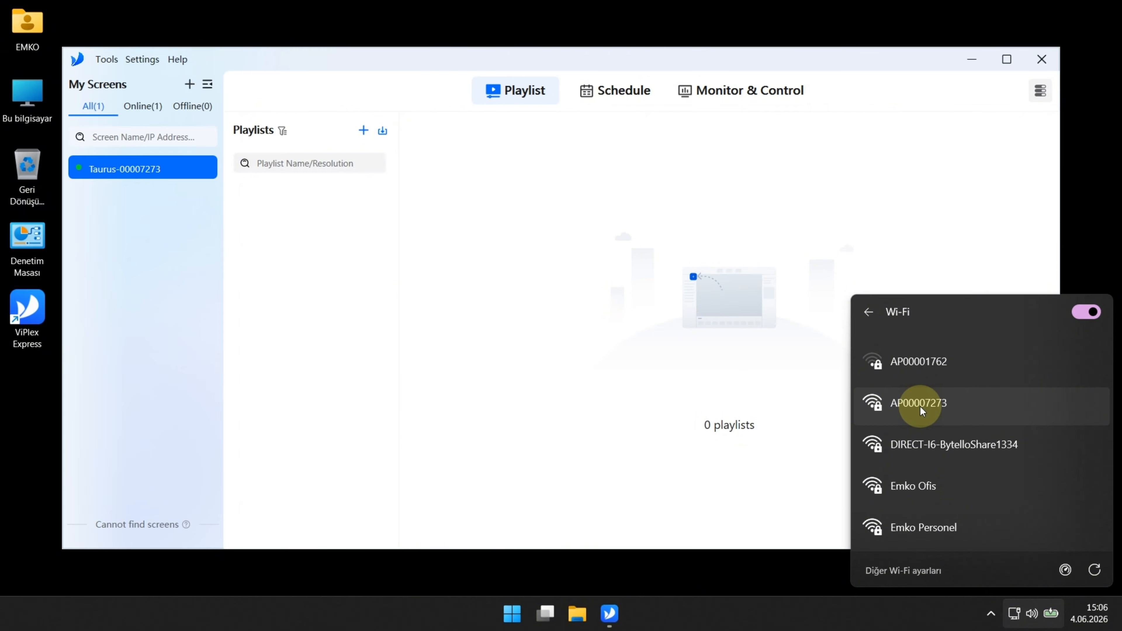
left_click(920, 406)
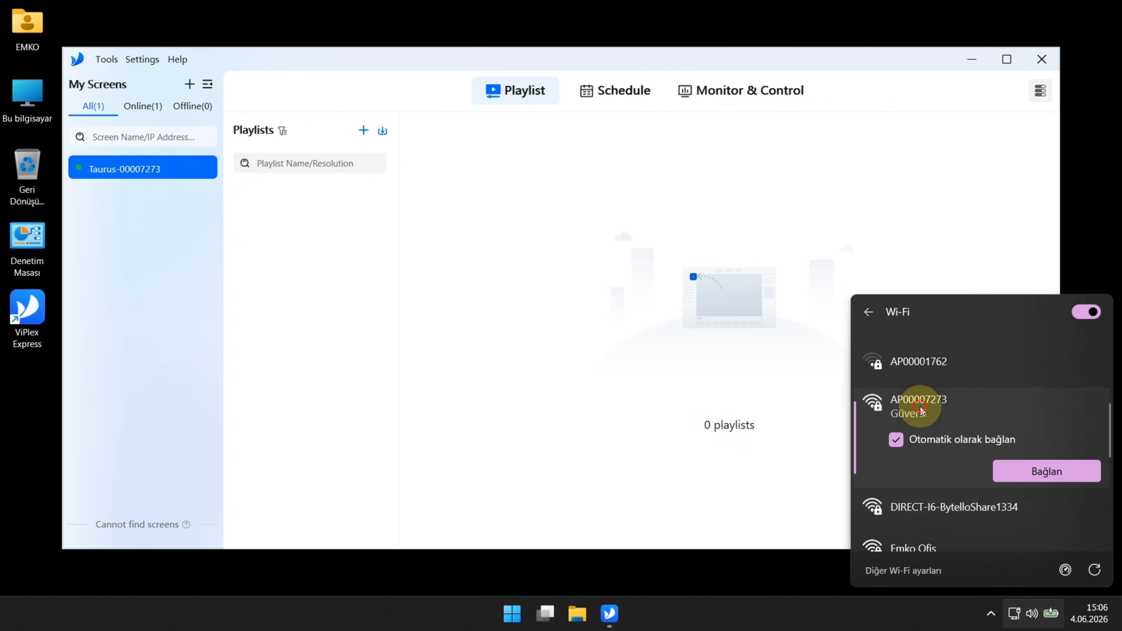
left_click(1044, 469)
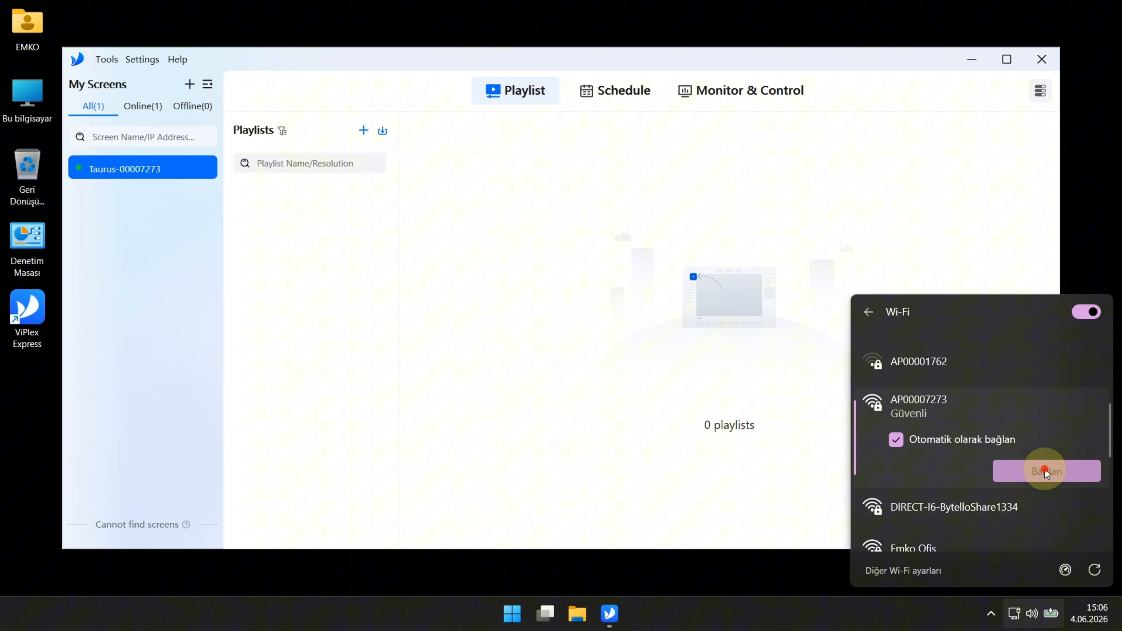
type("SN20")
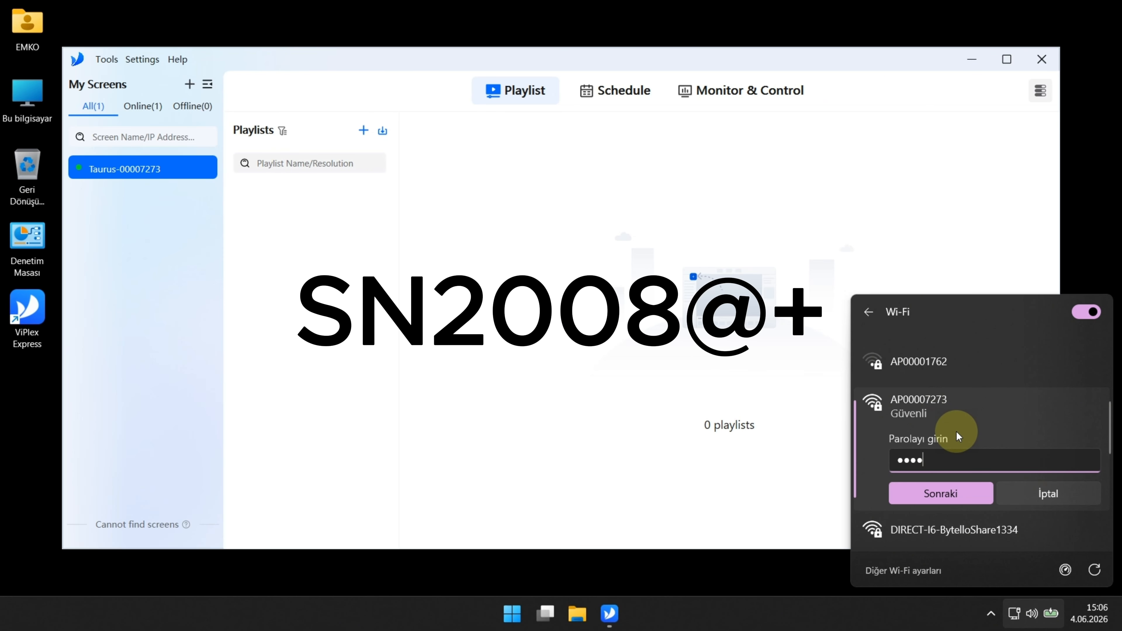
type("08@+")
key("Return")
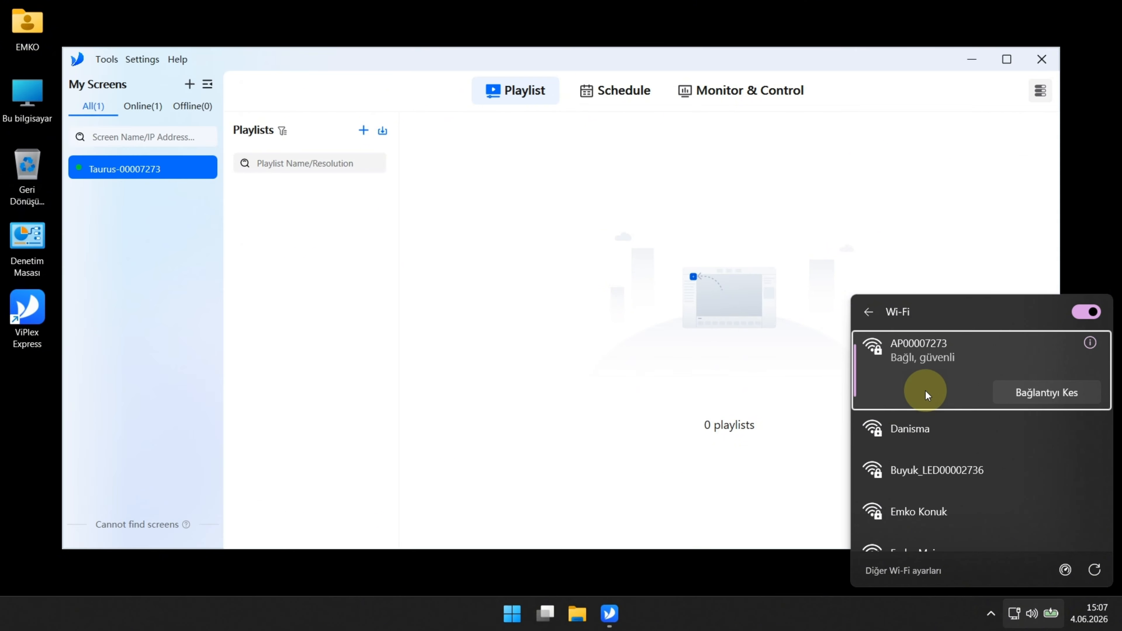
left_click(142, 221)
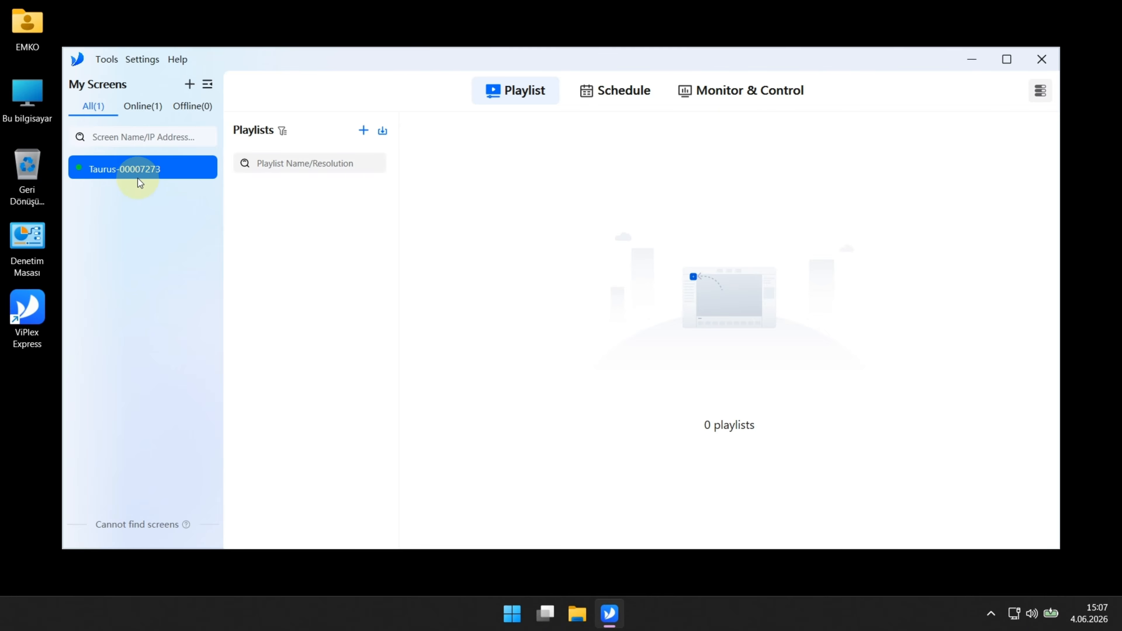
left_click(142, 106)
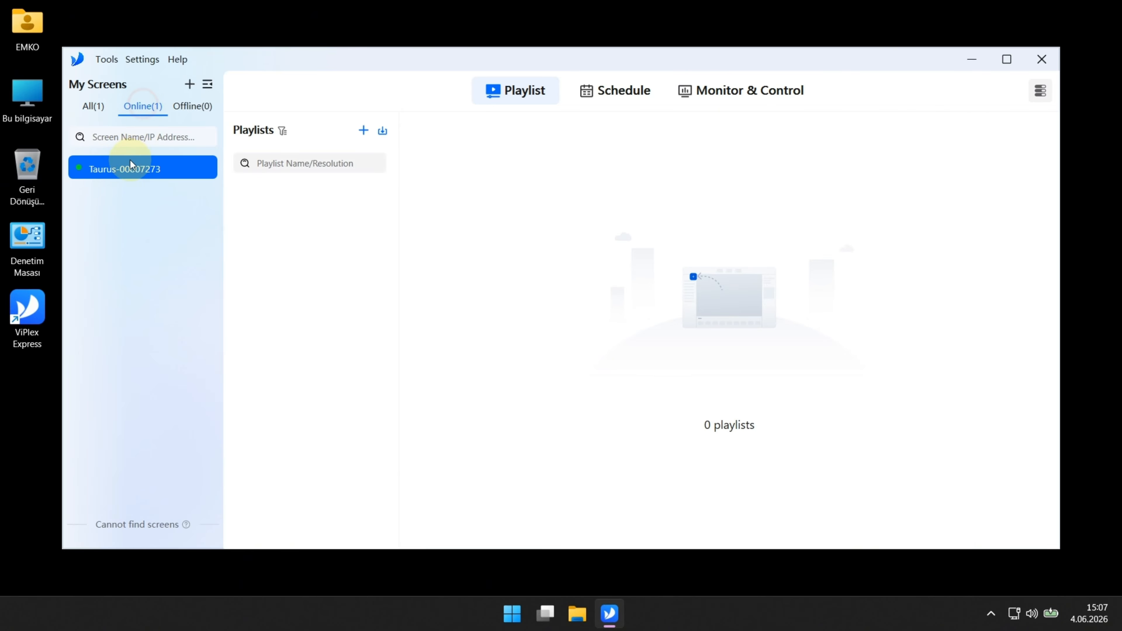
left_click(94, 110)
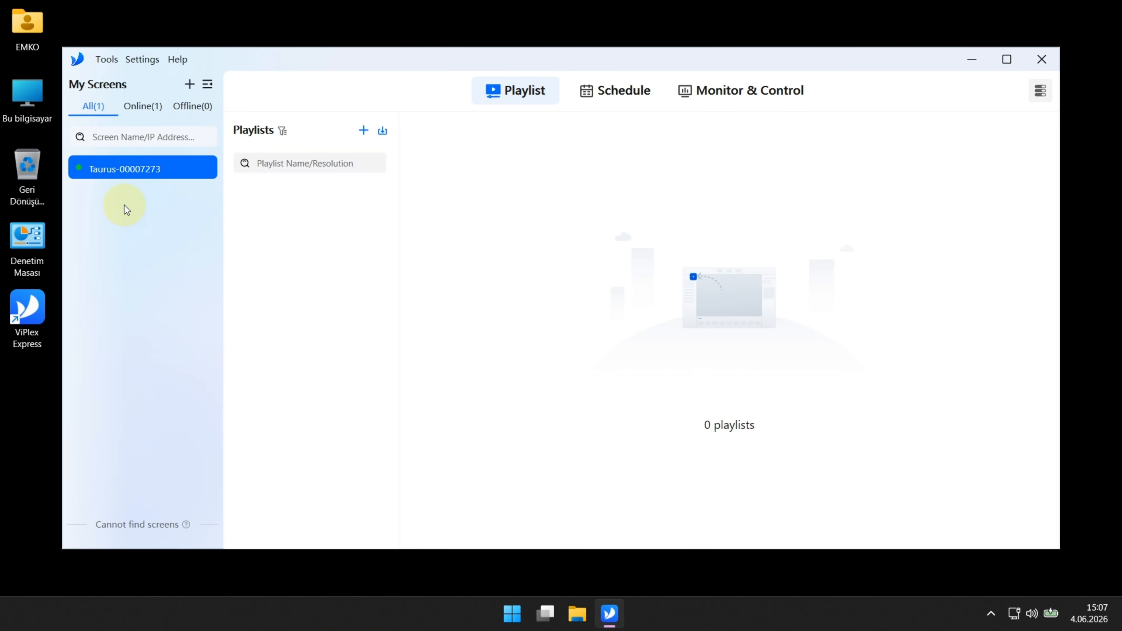
mouse_move(109, 171)
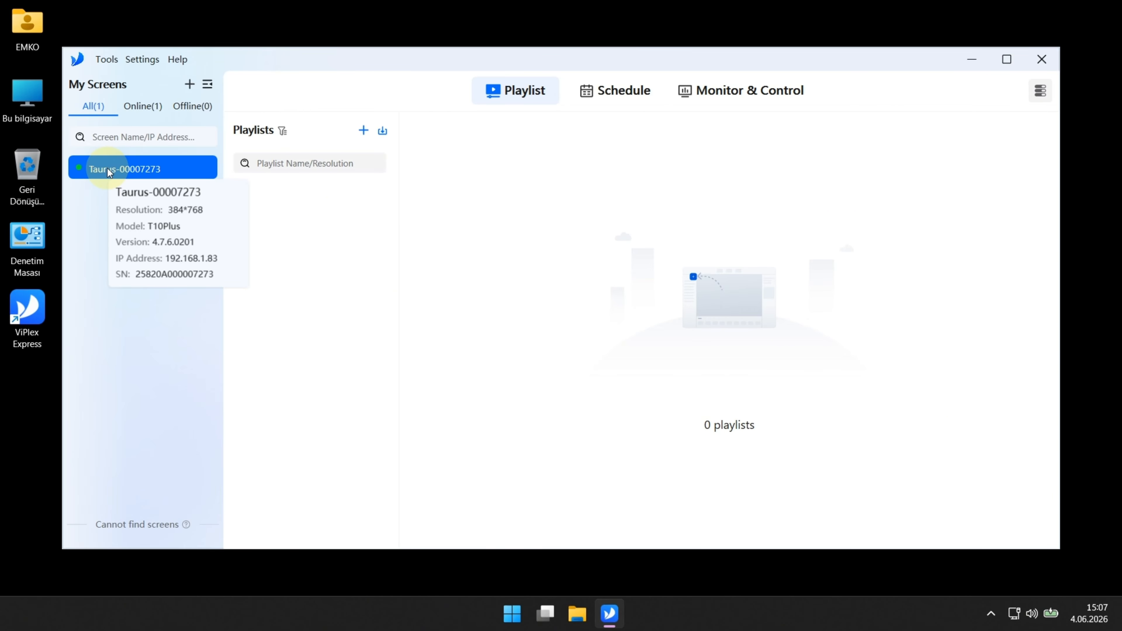
right_click(109, 171)
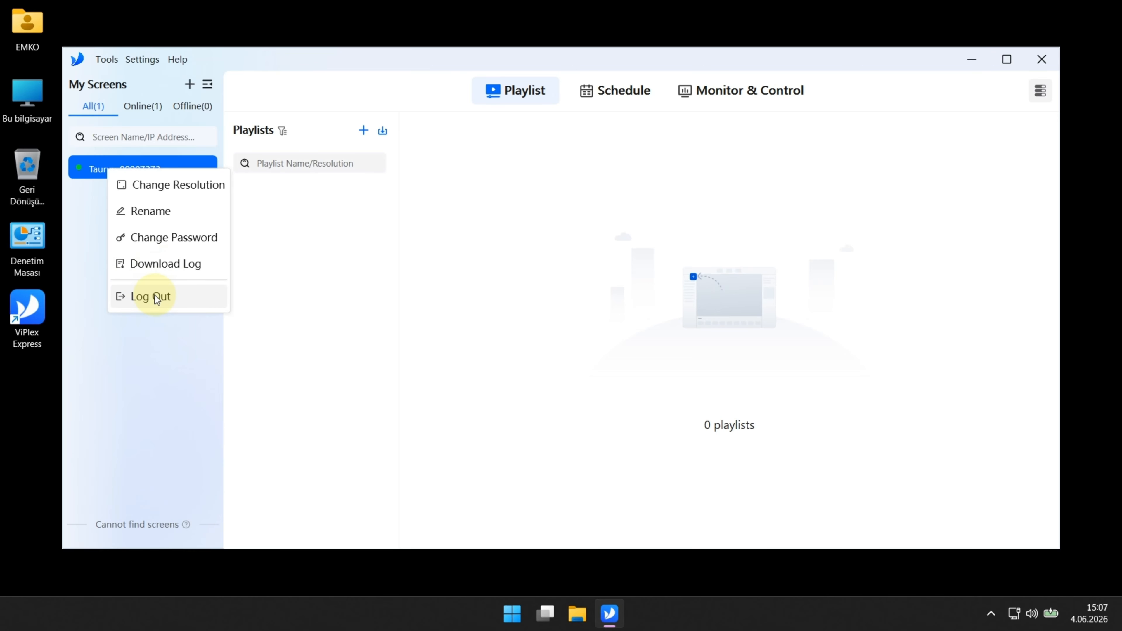
left_click(160, 330)
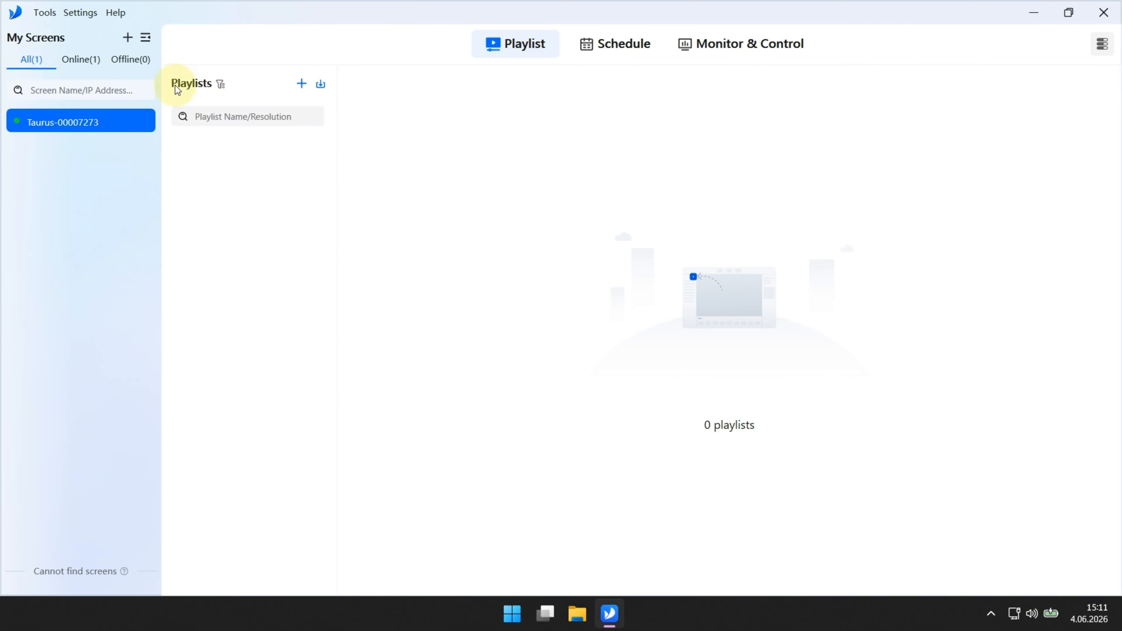
Step: Create a new playlist named Oynatim
left_click(301, 84)
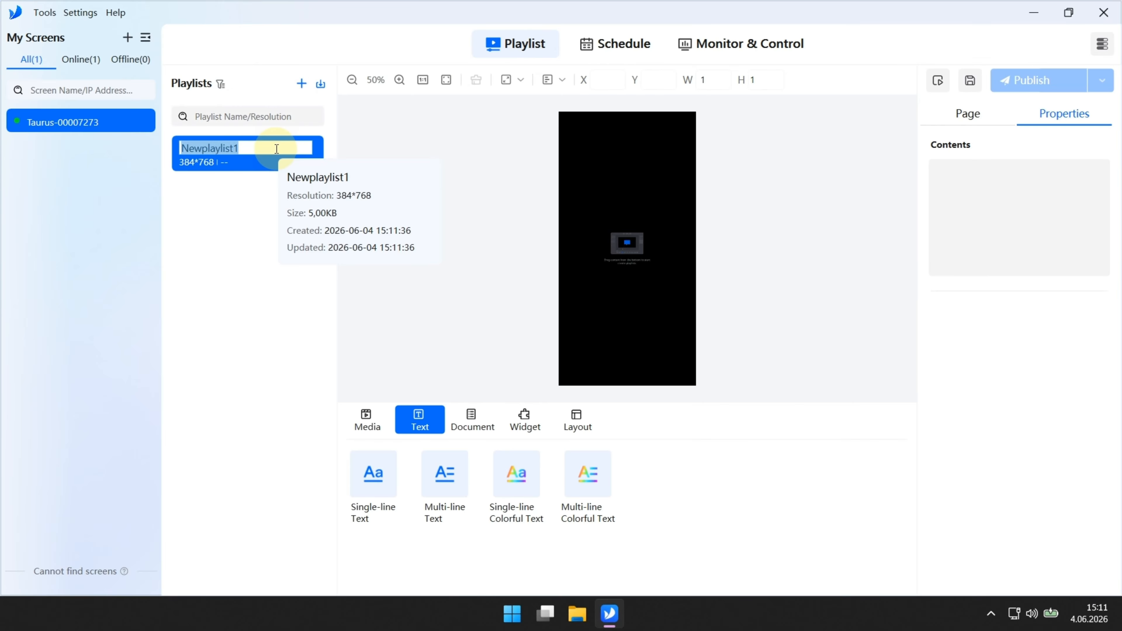
type("Oy")
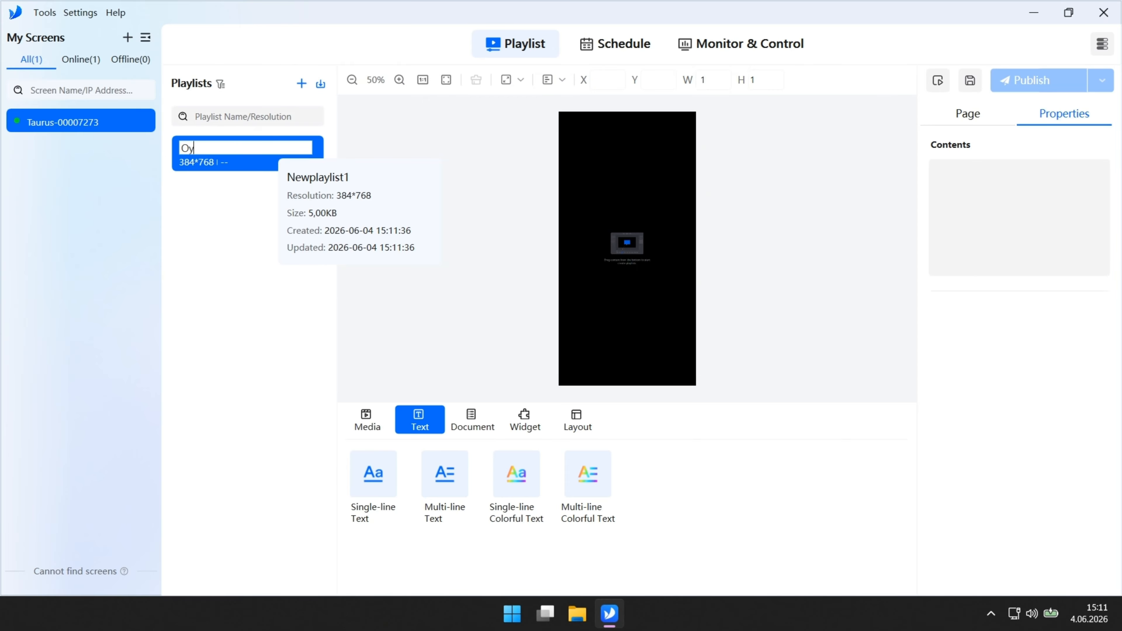
type("natim")
key("Return")
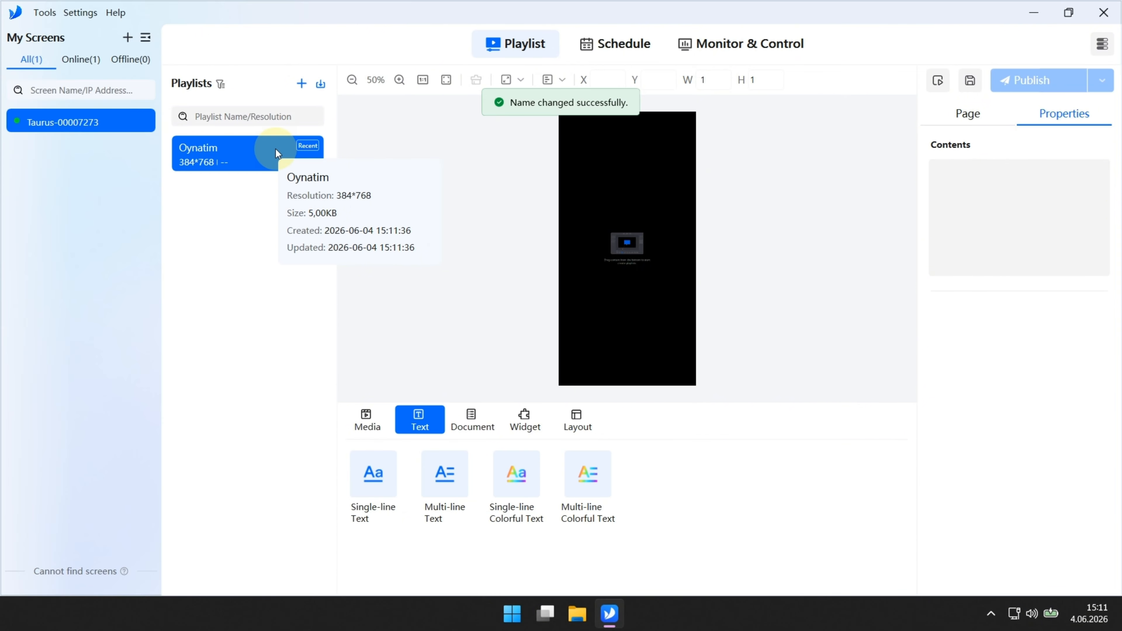
Step: Select the EmkoLED and edutab1 images for import and add EmkoLED.jpg to the page
left_click(365, 426)
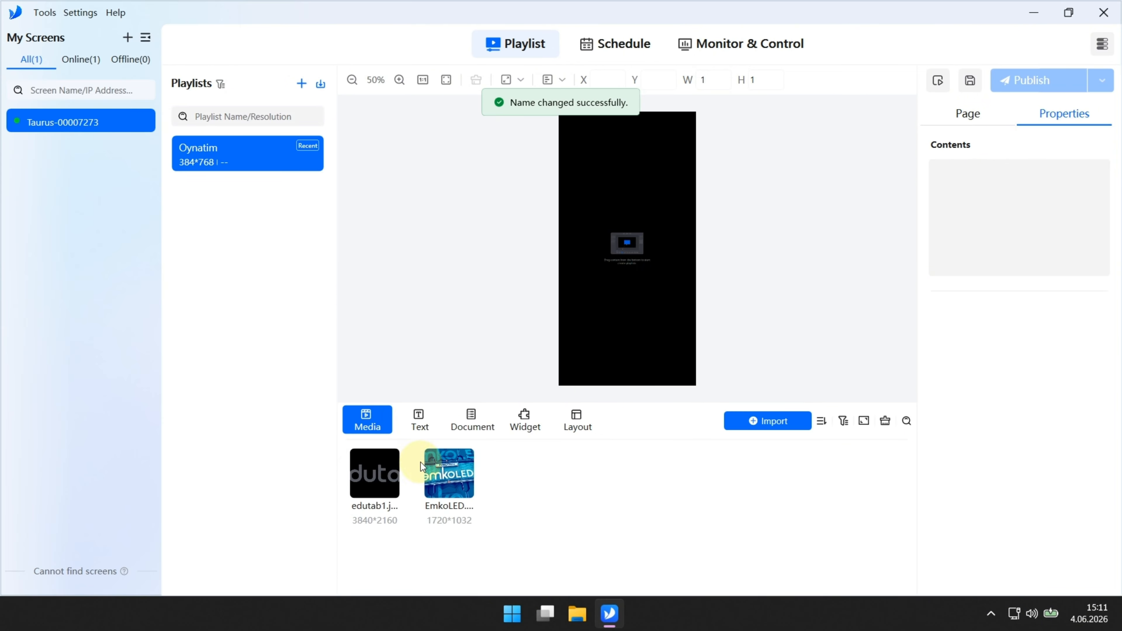
mouse_move(458, 459)
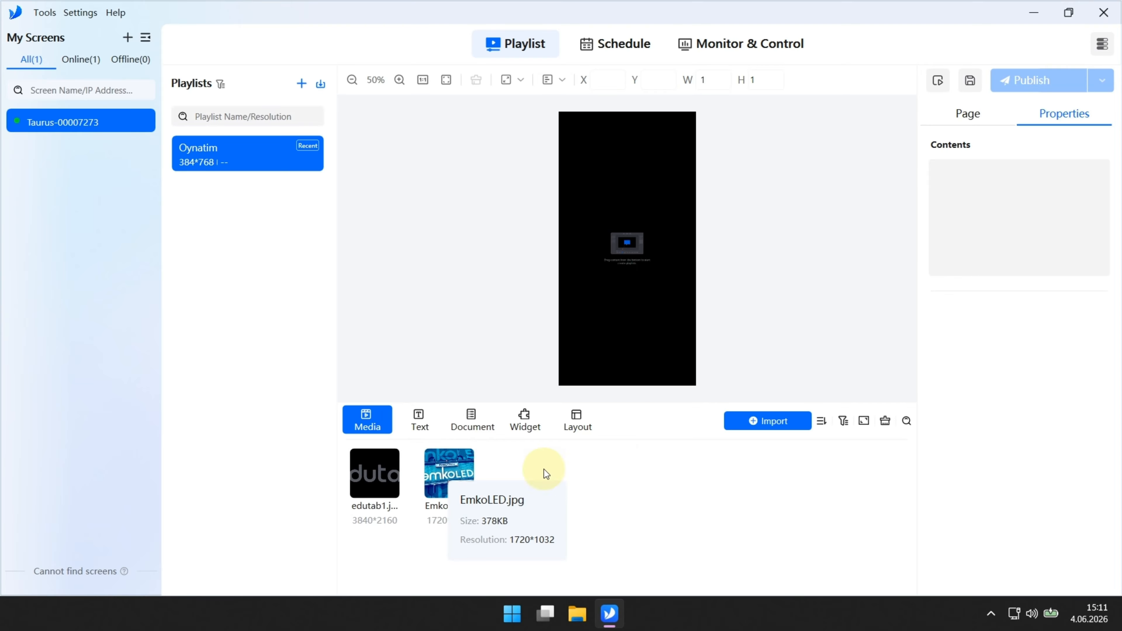
left_click(745, 424)
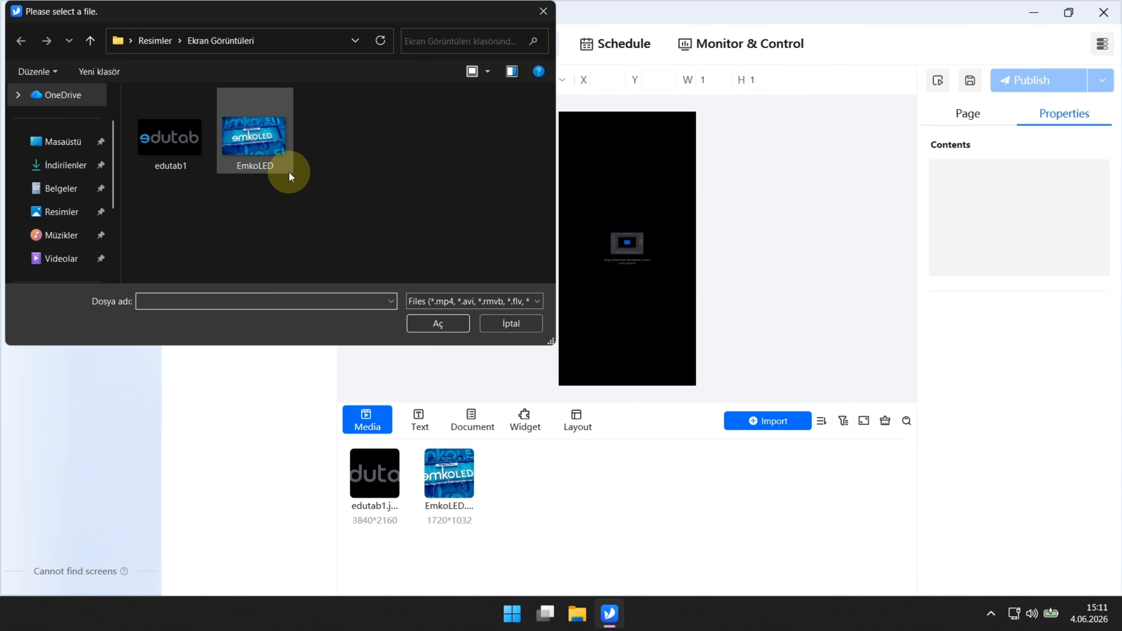
left_click(272, 156)
left_click(253, 149)
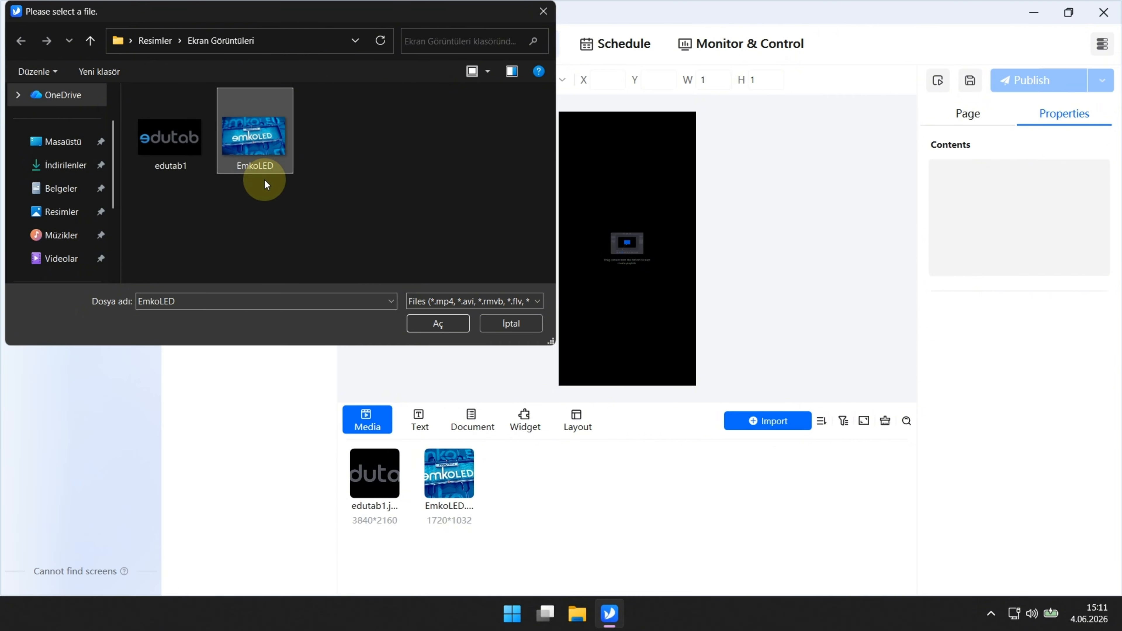
left_click(175, 150, "ctrl")
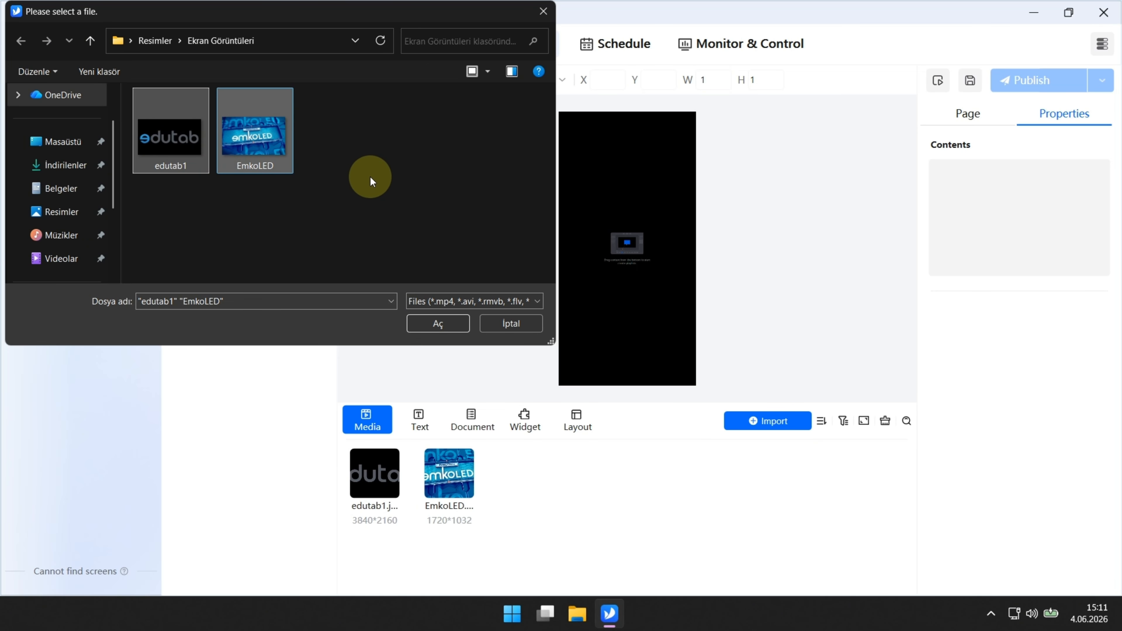
left_click(542, 11)
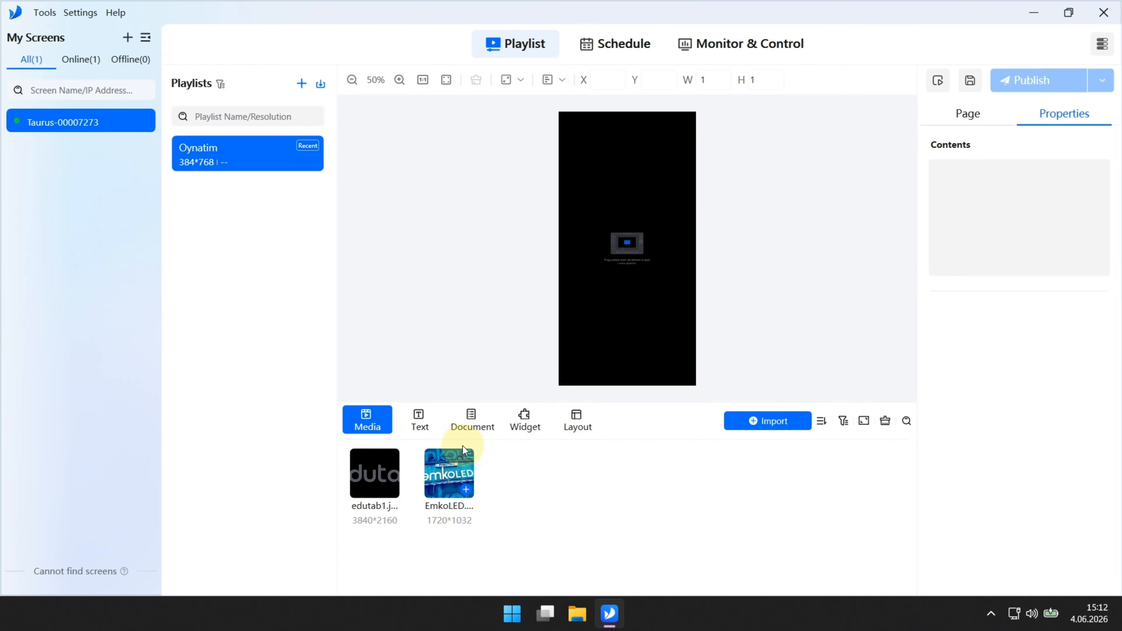
left_click(466, 491)
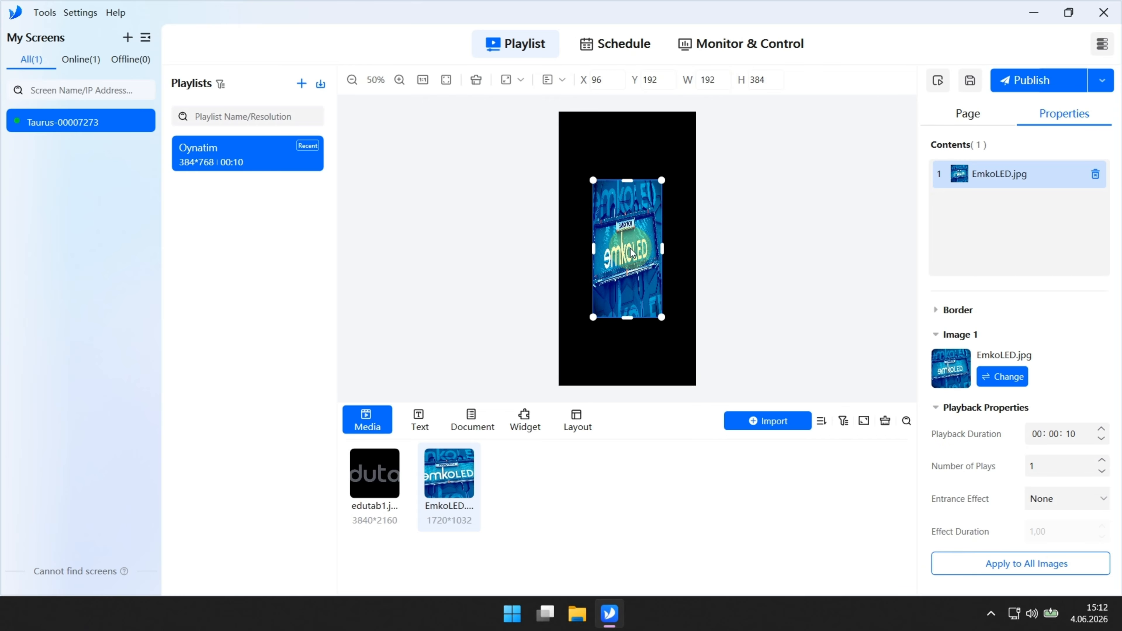
Step: Move the EmkoLED image to position 34, 61 and resize it to 312×266
left_click_drag(632, 246, 609, 200)
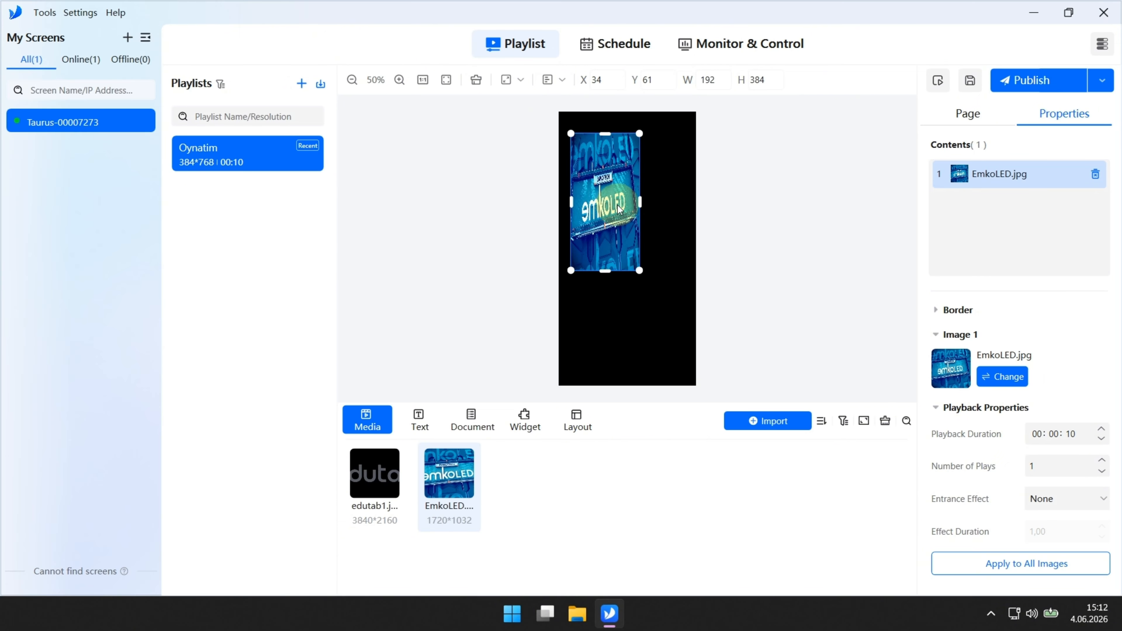
left_click_drag(639, 270, 682, 228)
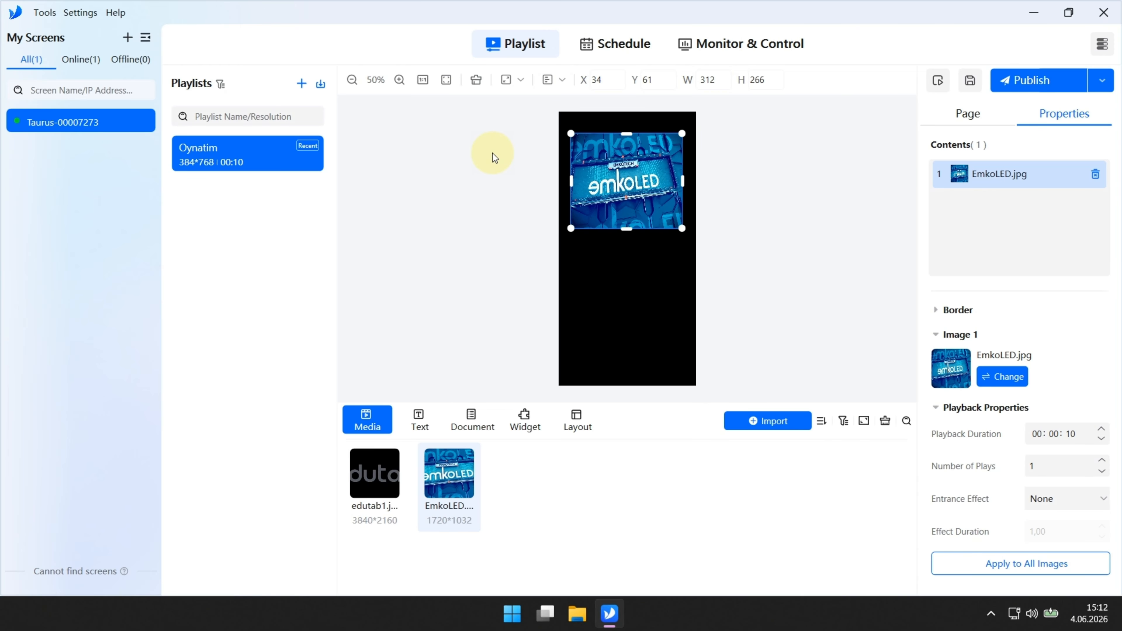
left_click(352, 81)
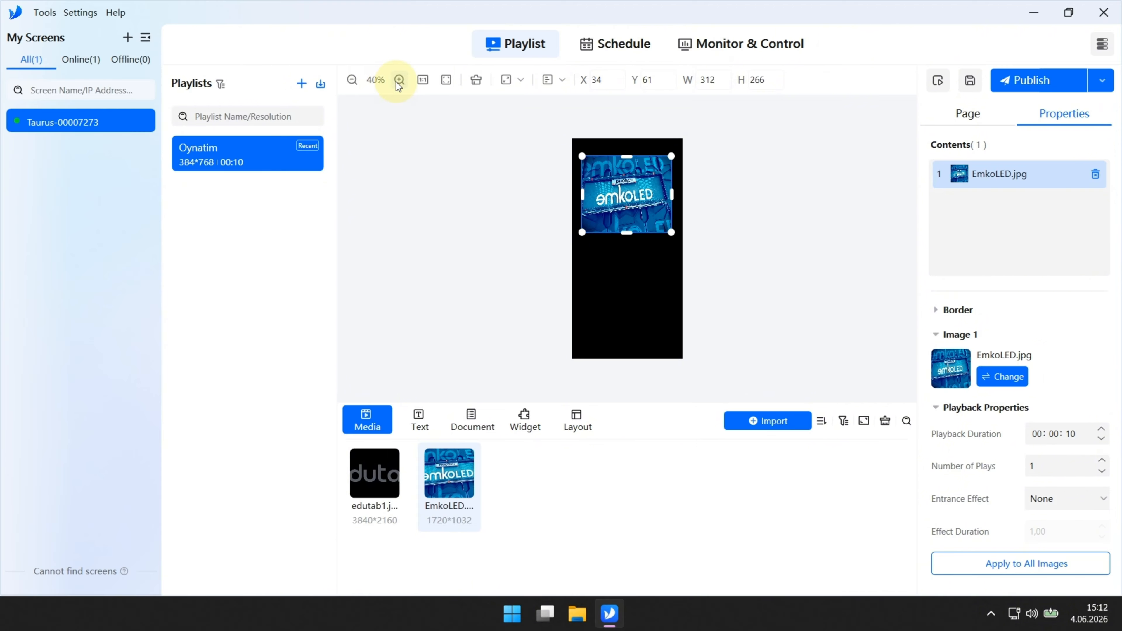
left_click(398, 80)
left_click(399, 80)
left_click(352, 81)
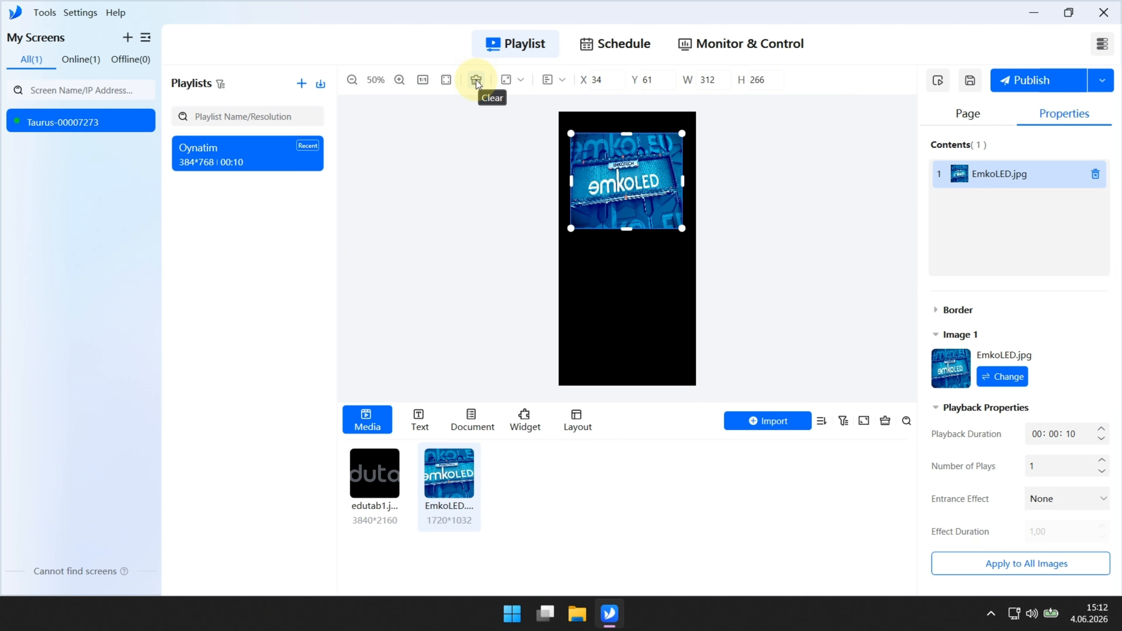
Step: Try Fit Vertically and Fit Horizontally, then set the image to Fill the Entire Screen
left_click(518, 82)
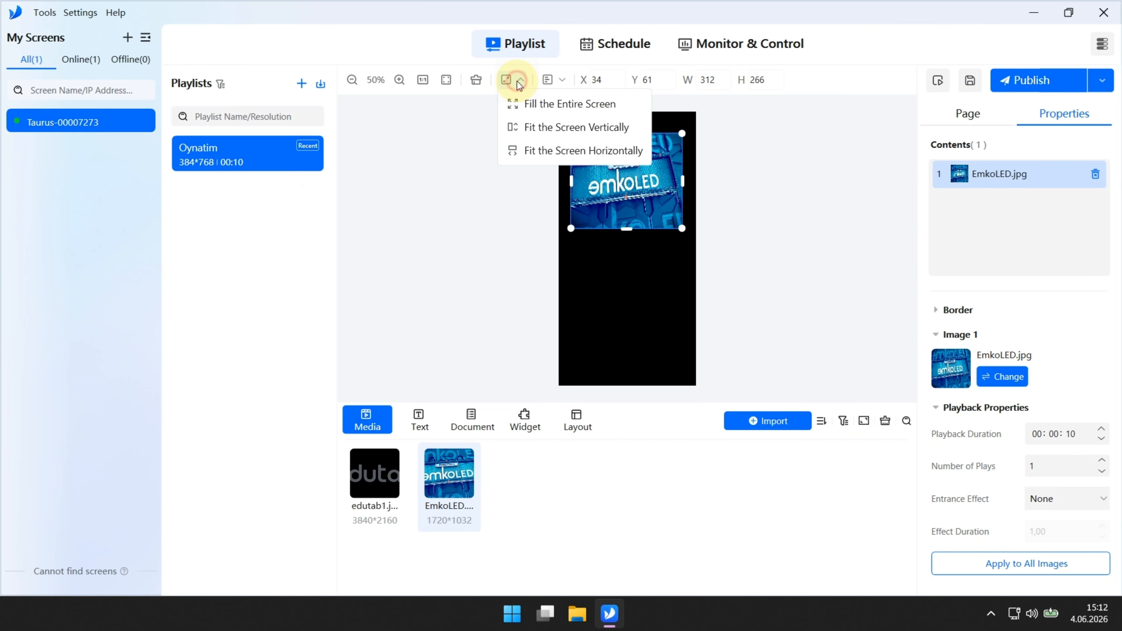
left_click(534, 125)
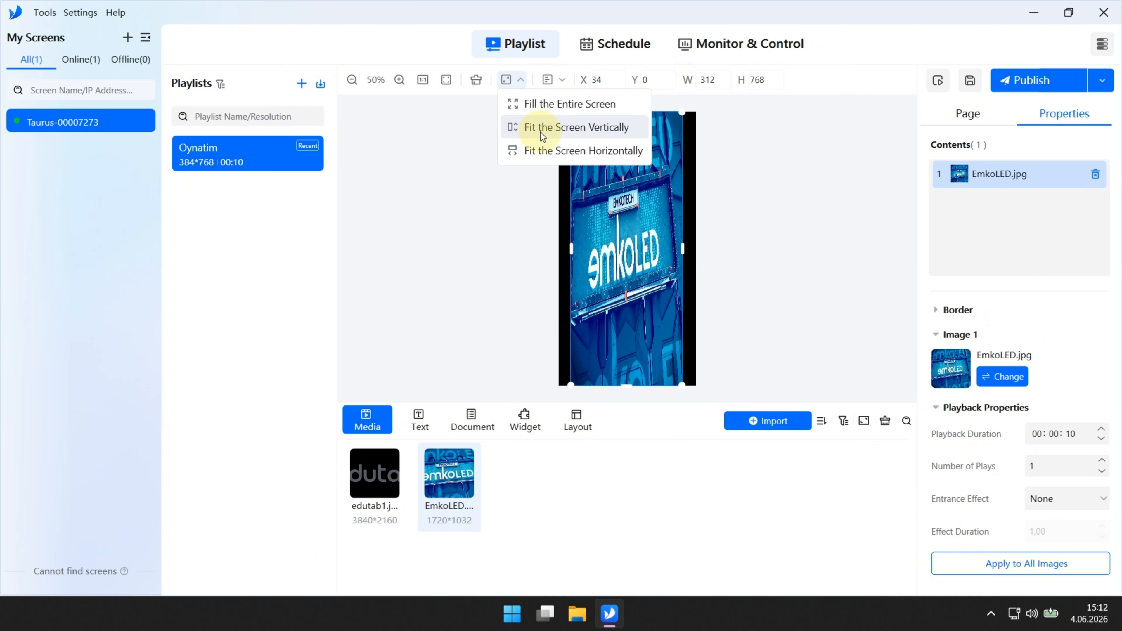
left_click(549, 146)
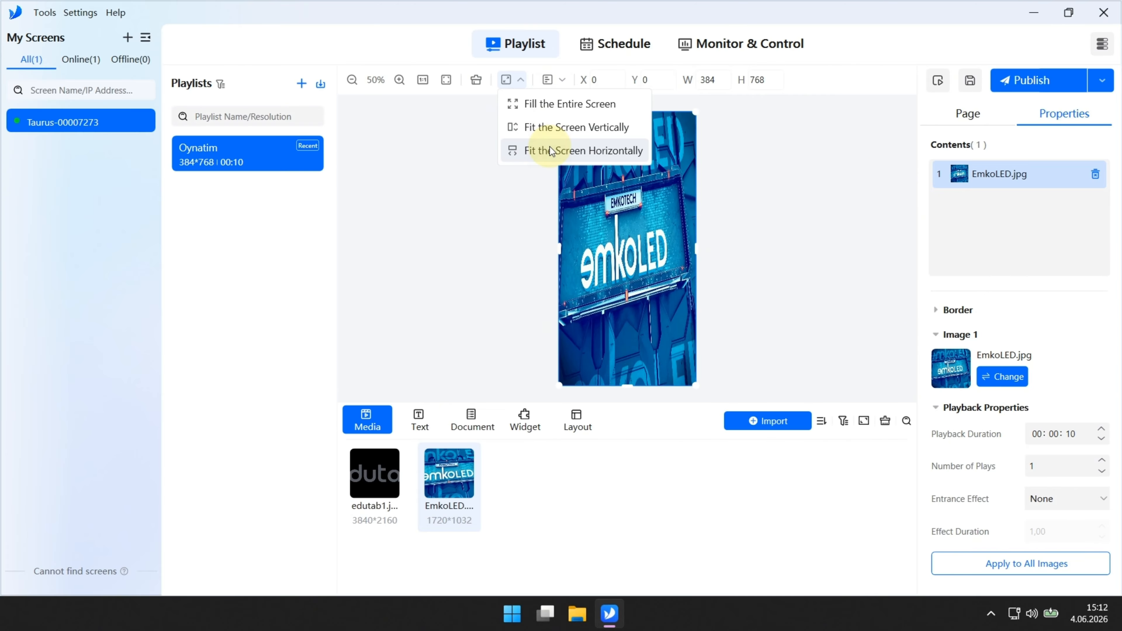
left_click(566, 104)
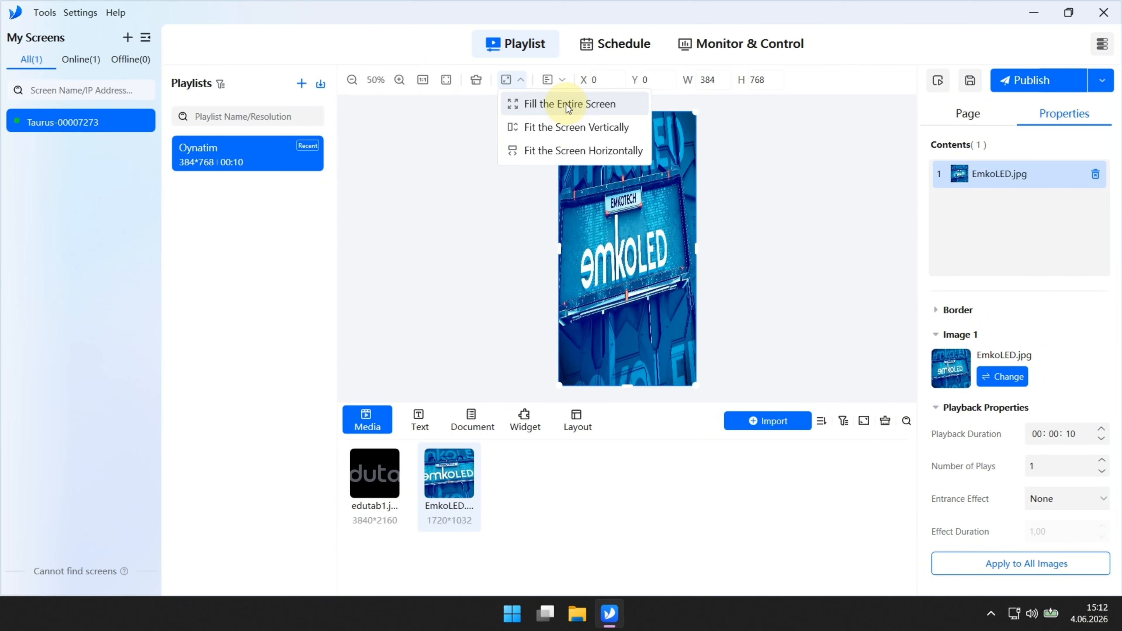
left_click(484, 119)
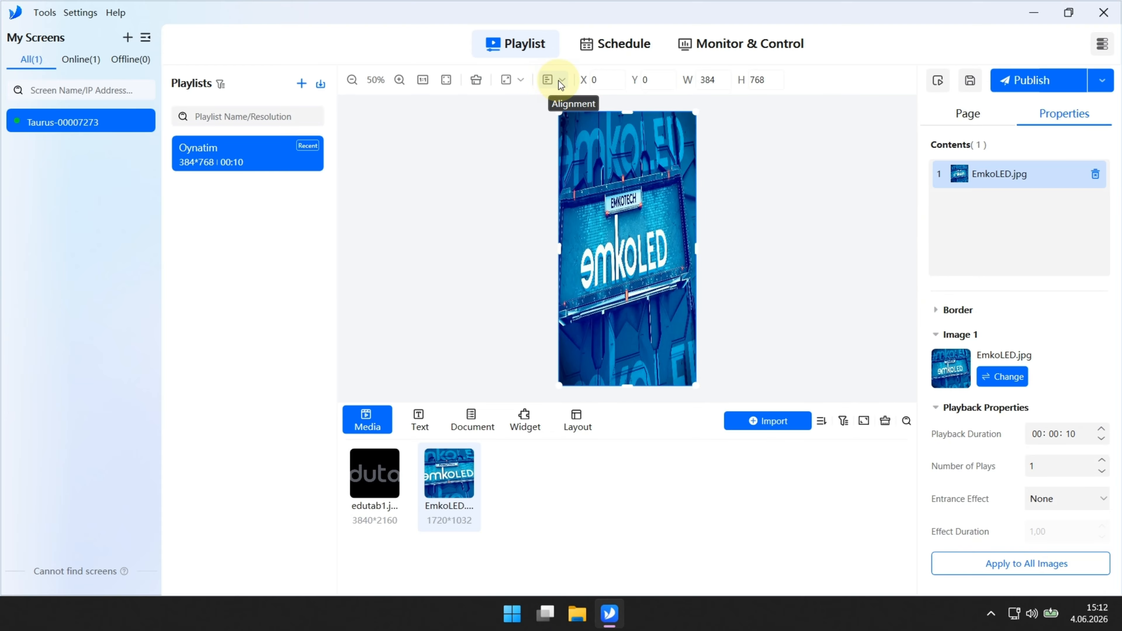
Step: Check the image's alignment options and show the Text content types
left_click(559, 80)
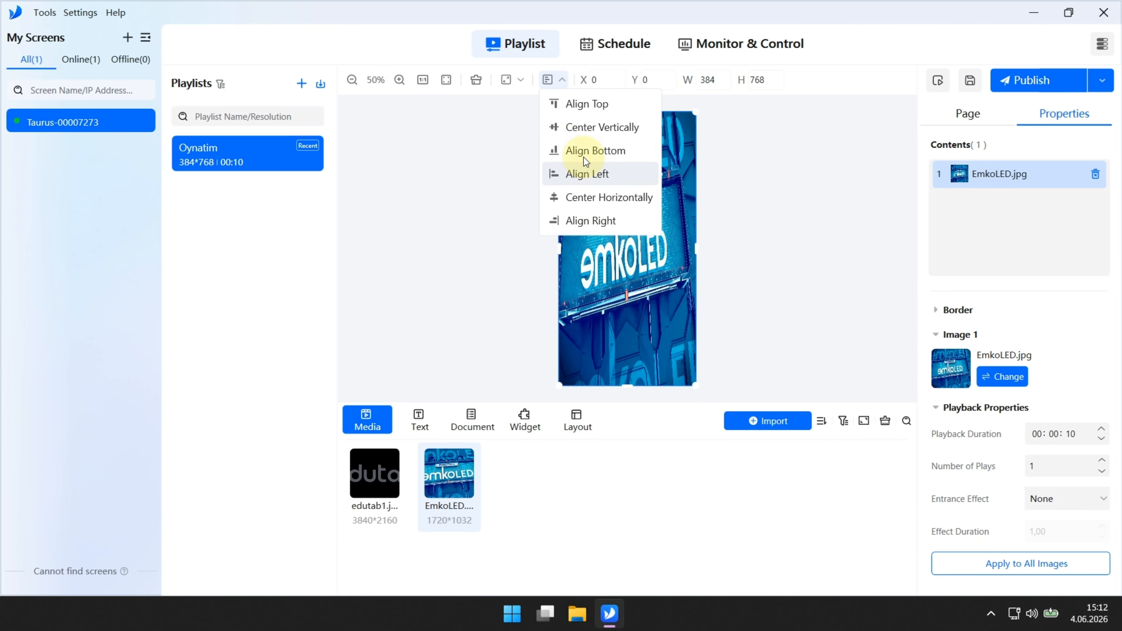
left_click(490, 213)
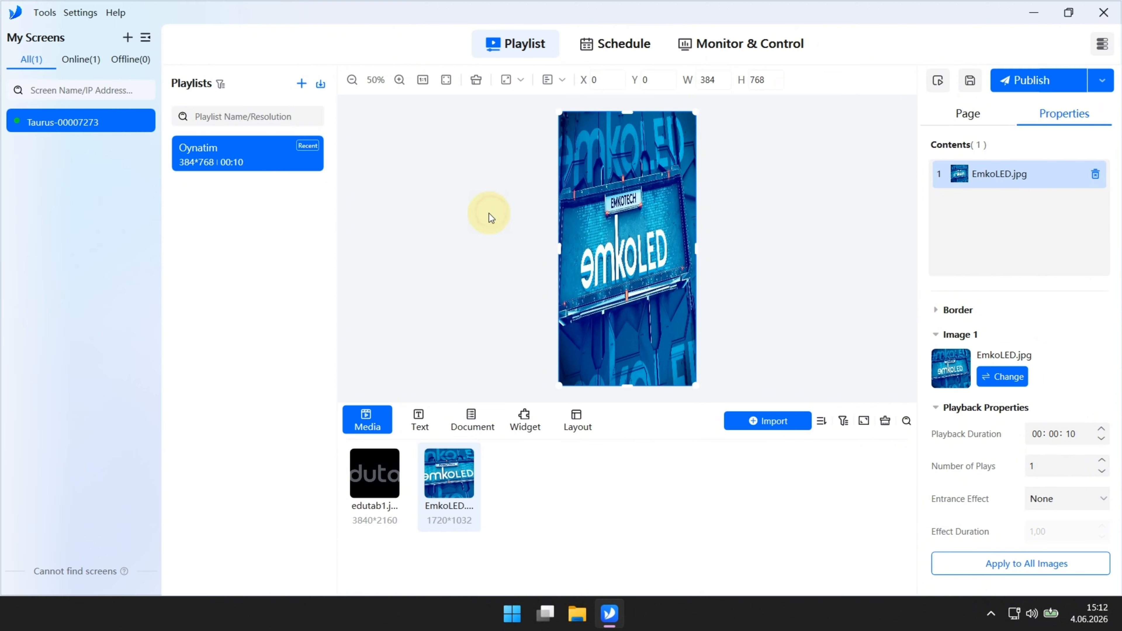
left_click(427, 409)
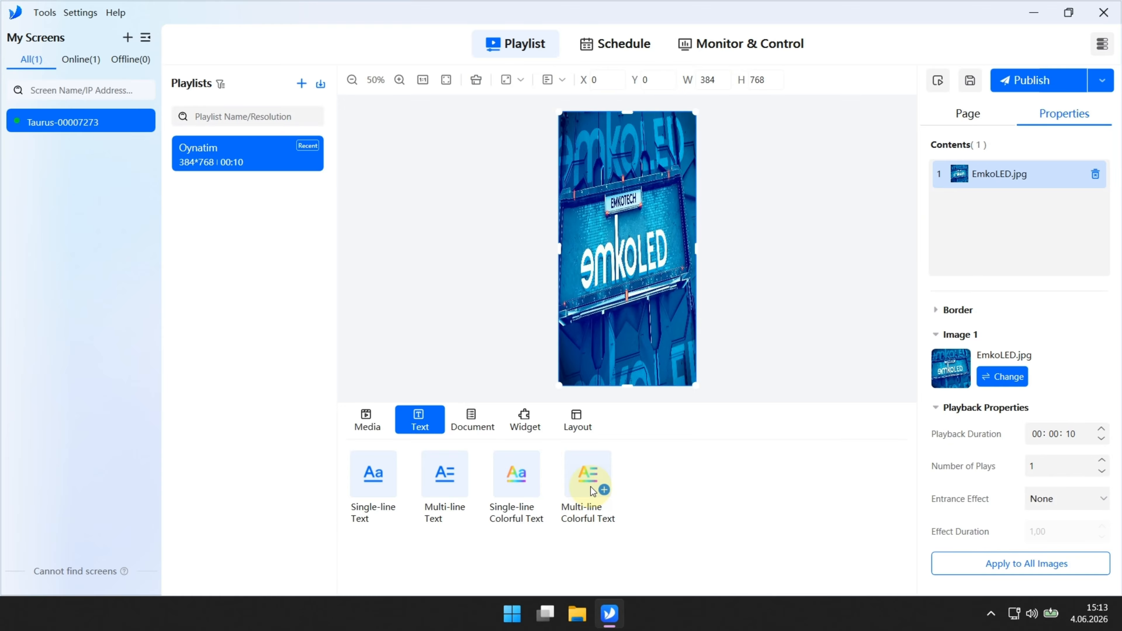
Step: Browse the Document, Widget and Layout content tabs in the bottom panel
left_click(475, 422)
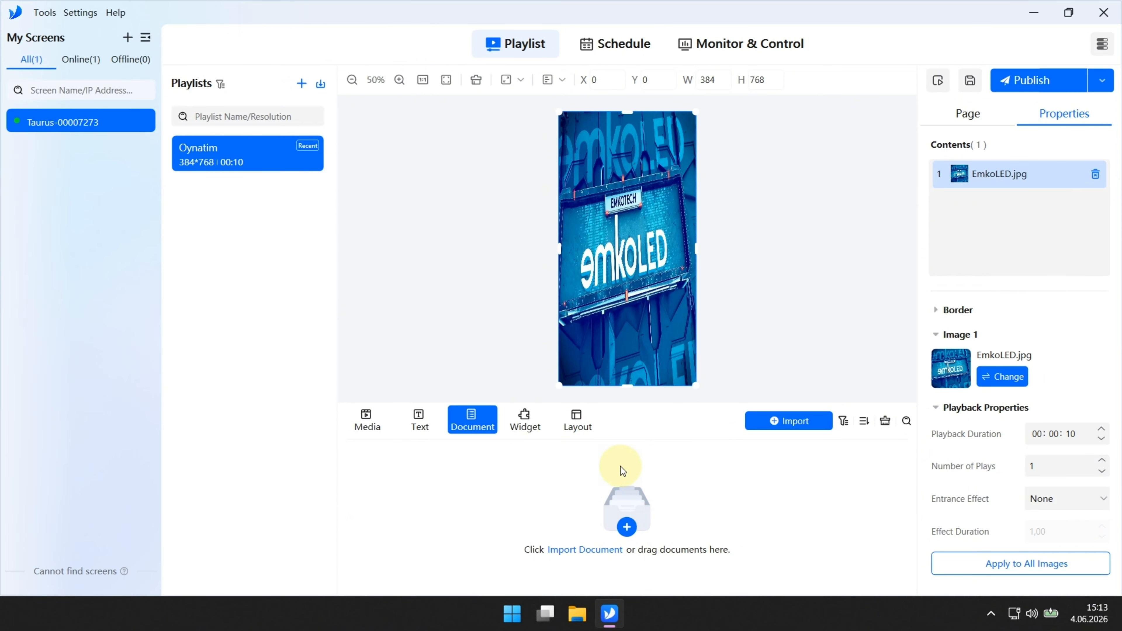
left_click(527, 422)
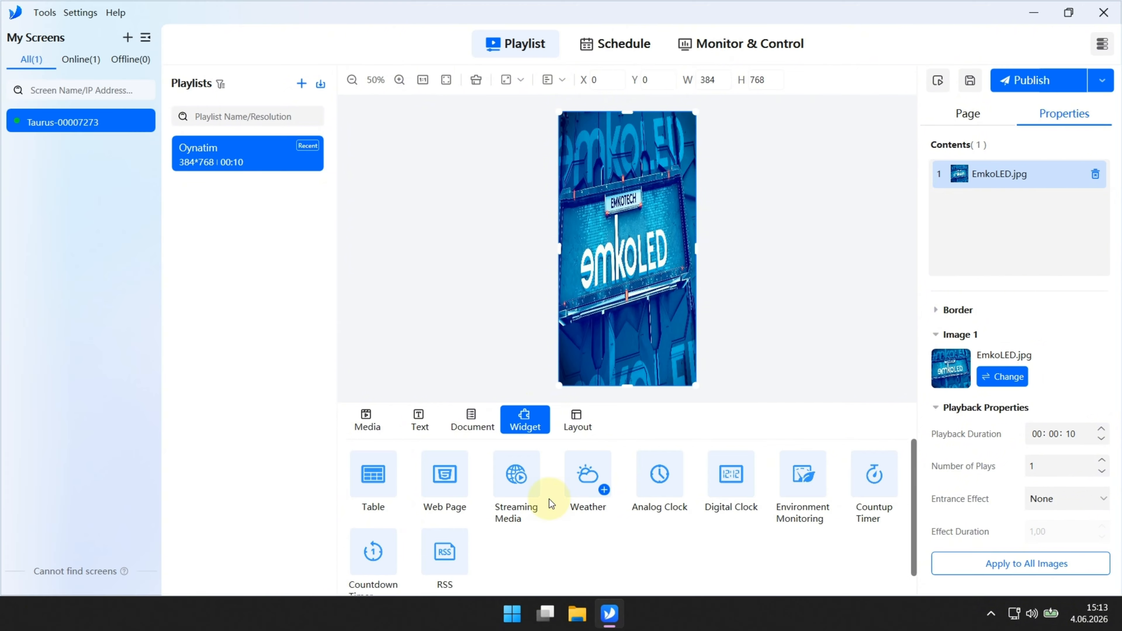
scroll(451, 514, "down", 1)
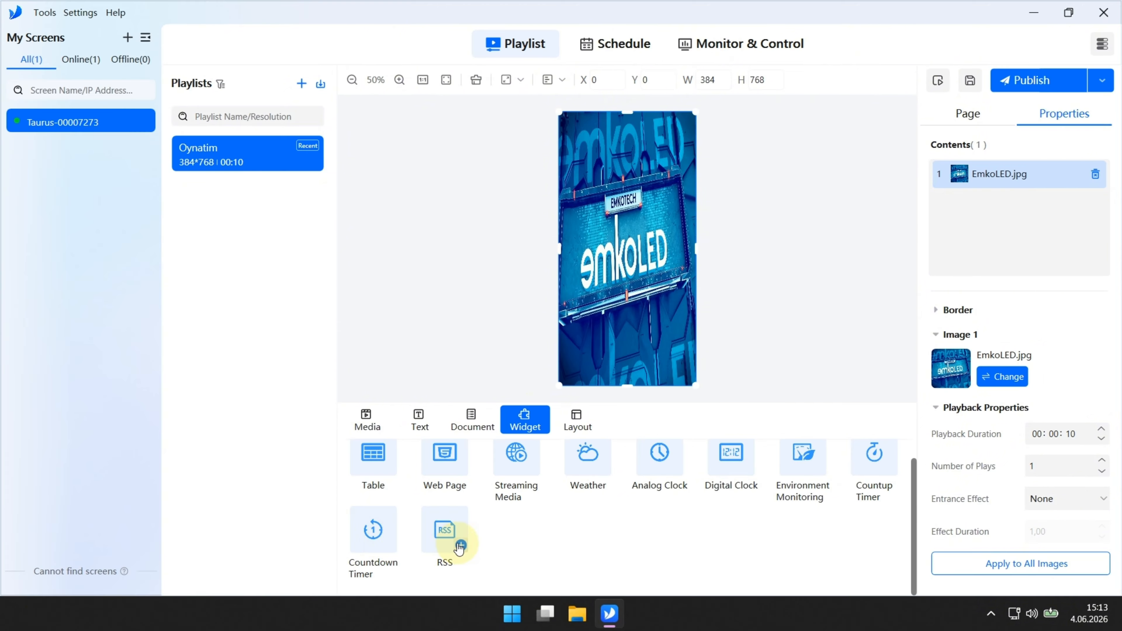
scroll(511, 508, "up", 1)
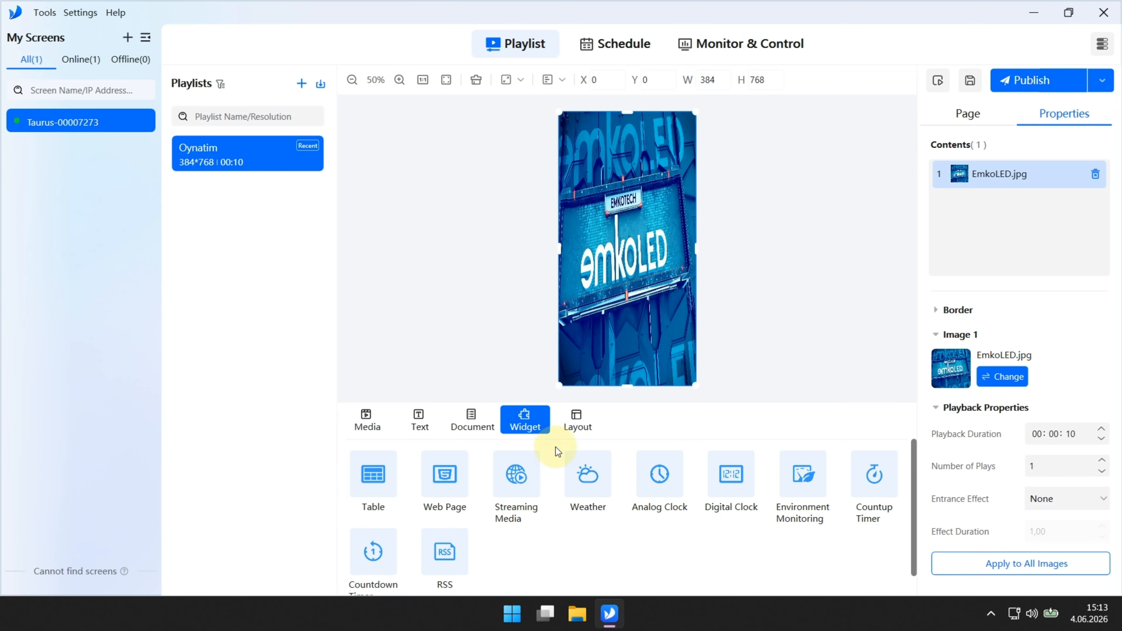
left_click(568, 425)
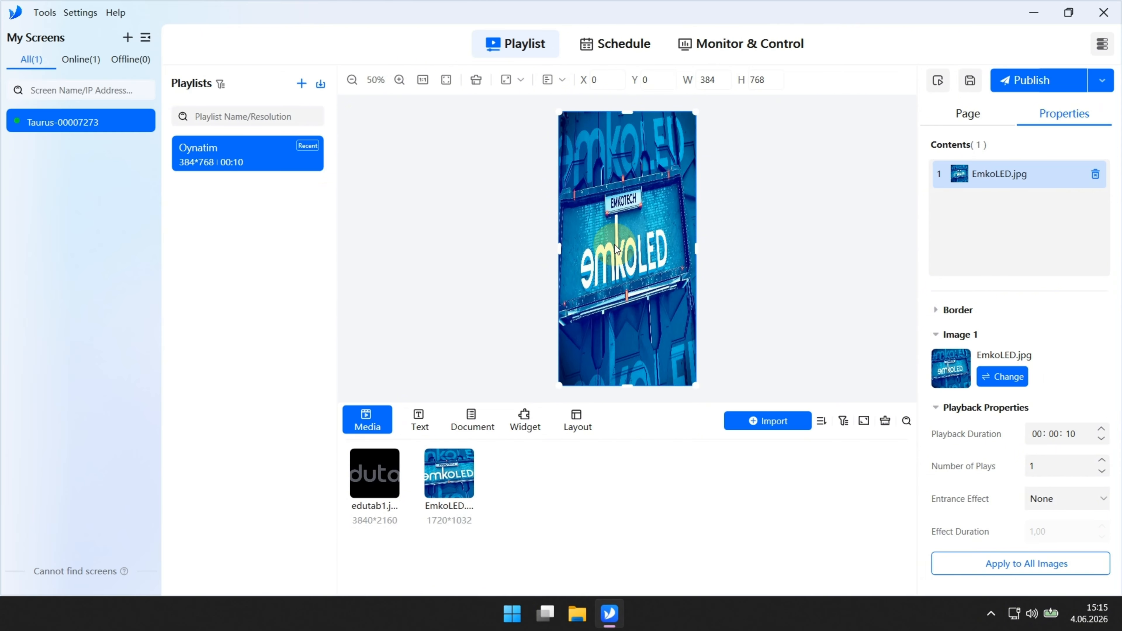
Step: Add Page2 to the Oynatim playlist and place edutab1.jpg on it
left_click(962, 122)
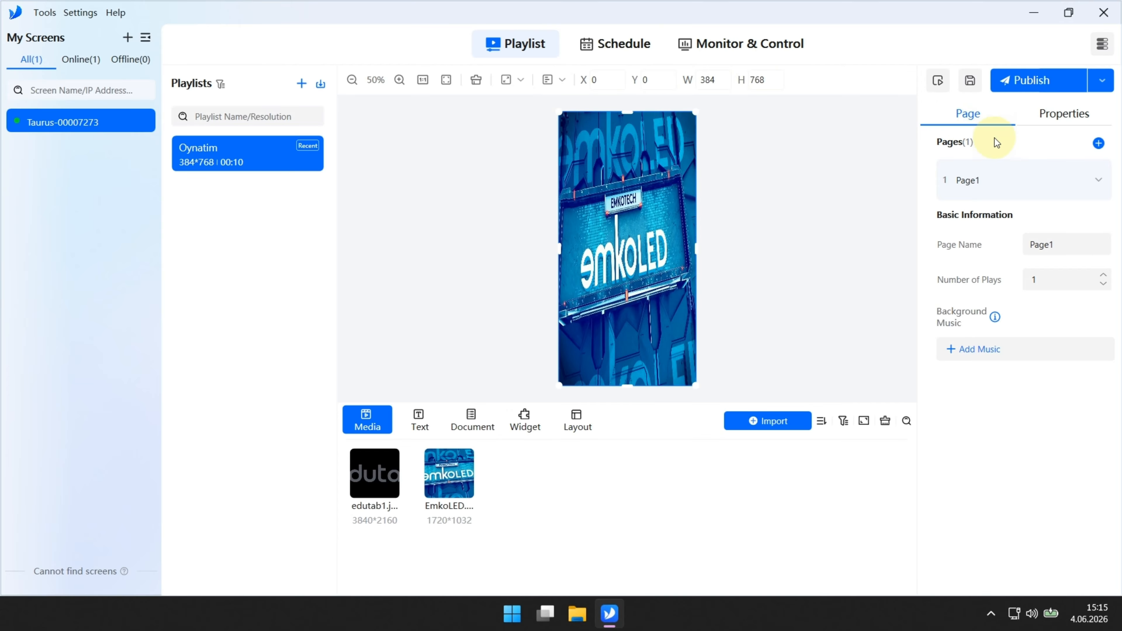
left_click(1099, 147)
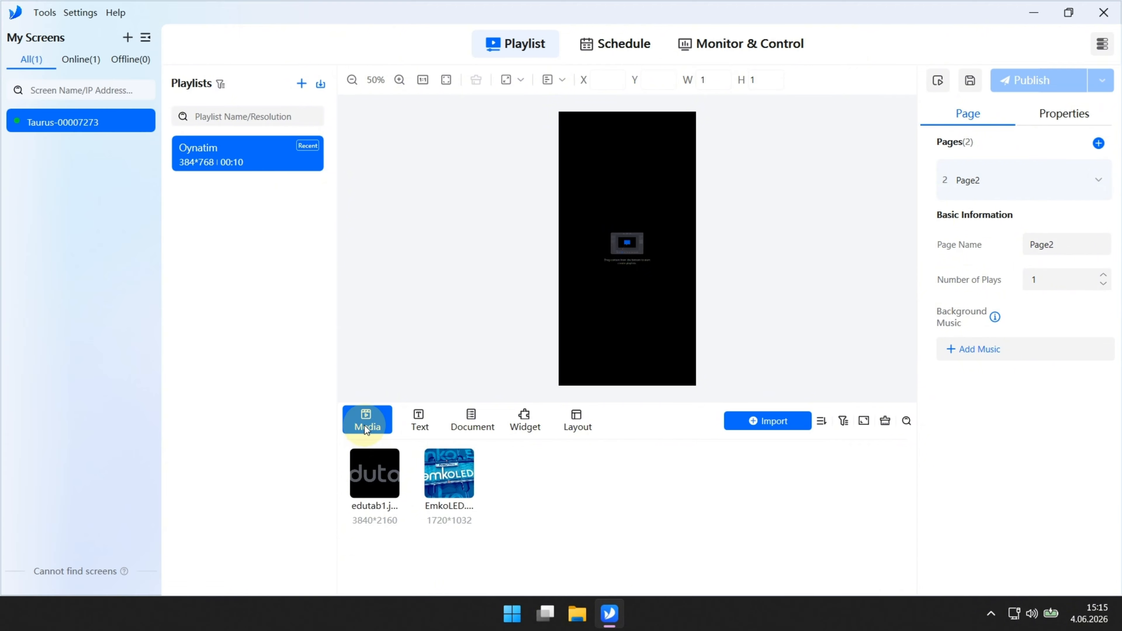
left_click(392, 492)
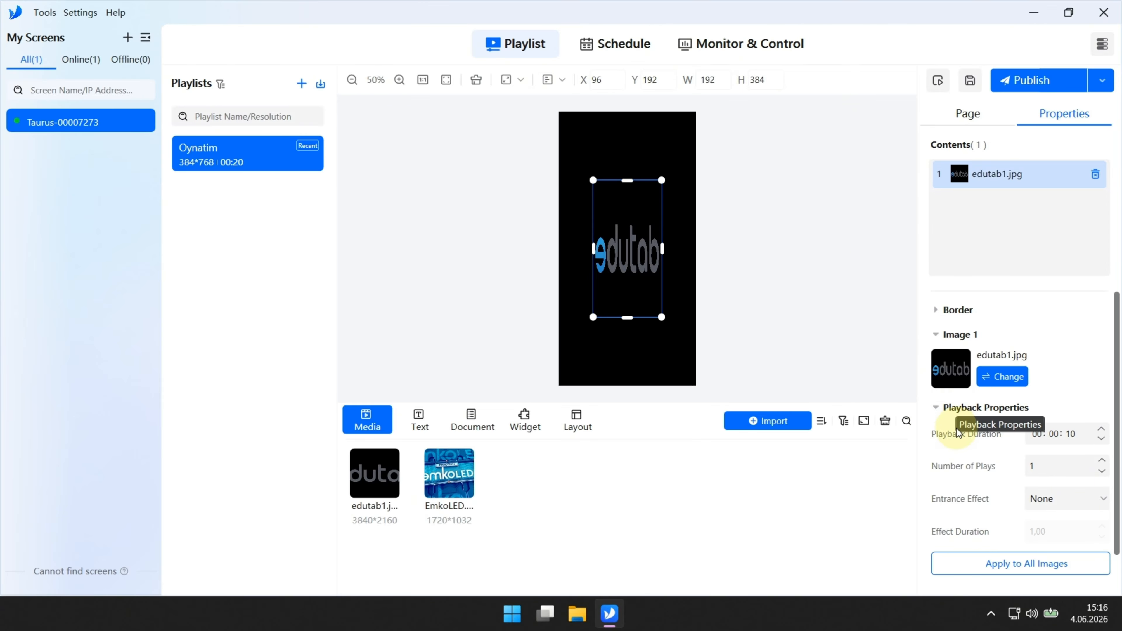
Step: Raise edutab1's playback duration to 00:00:15
left_click(1101, 429)
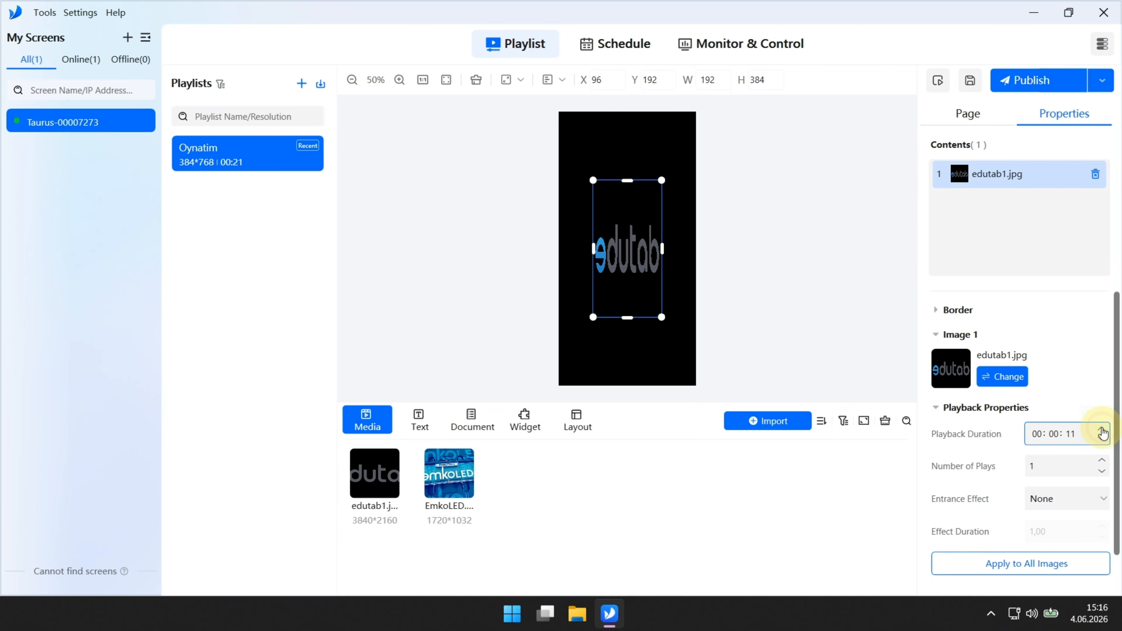
left_click(1101, 430)
left_click(1101, 430)
left_click(1101, 430)
left_click(1101, 430)
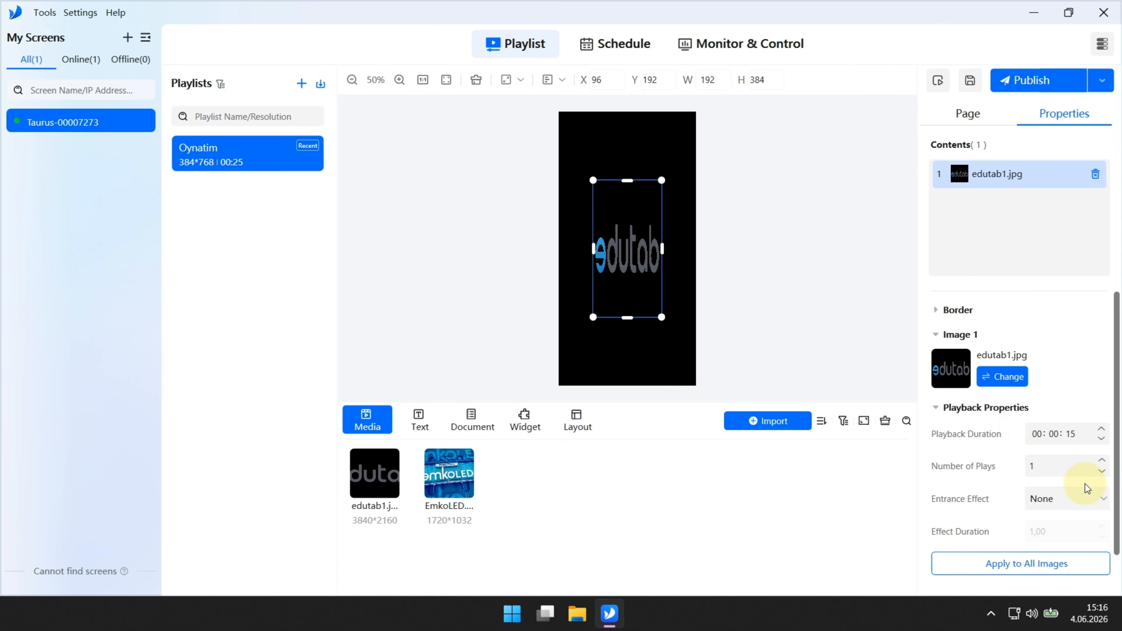
Step: Give edutab1 a Push from left entrance effect and publish the playlist to the screen
left_click(1087, 497)
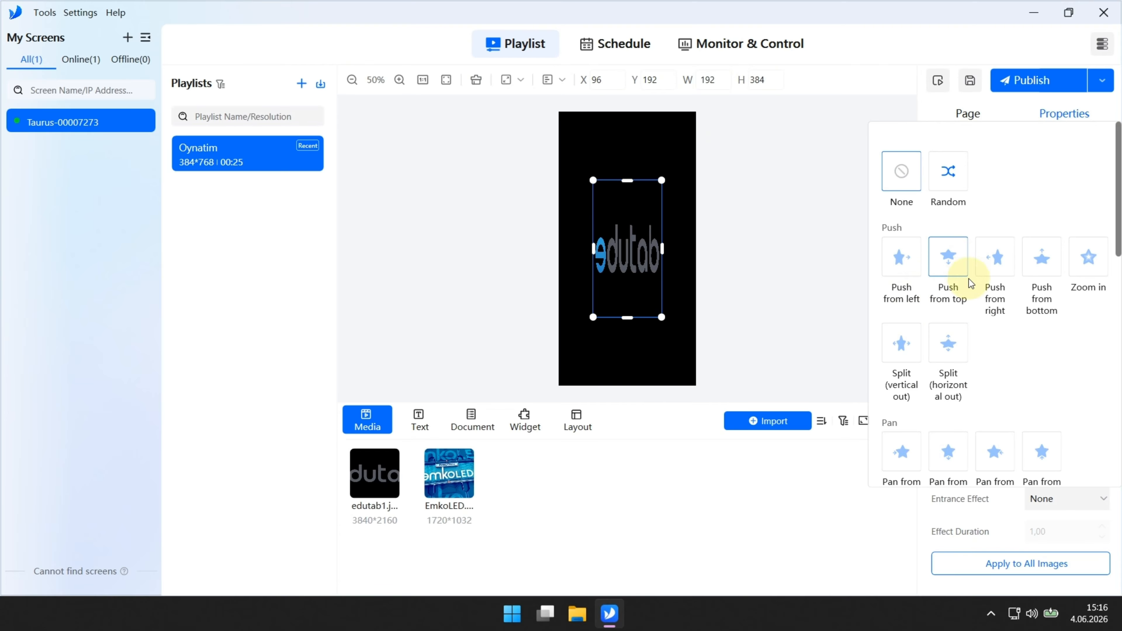
left_click(904, 274)
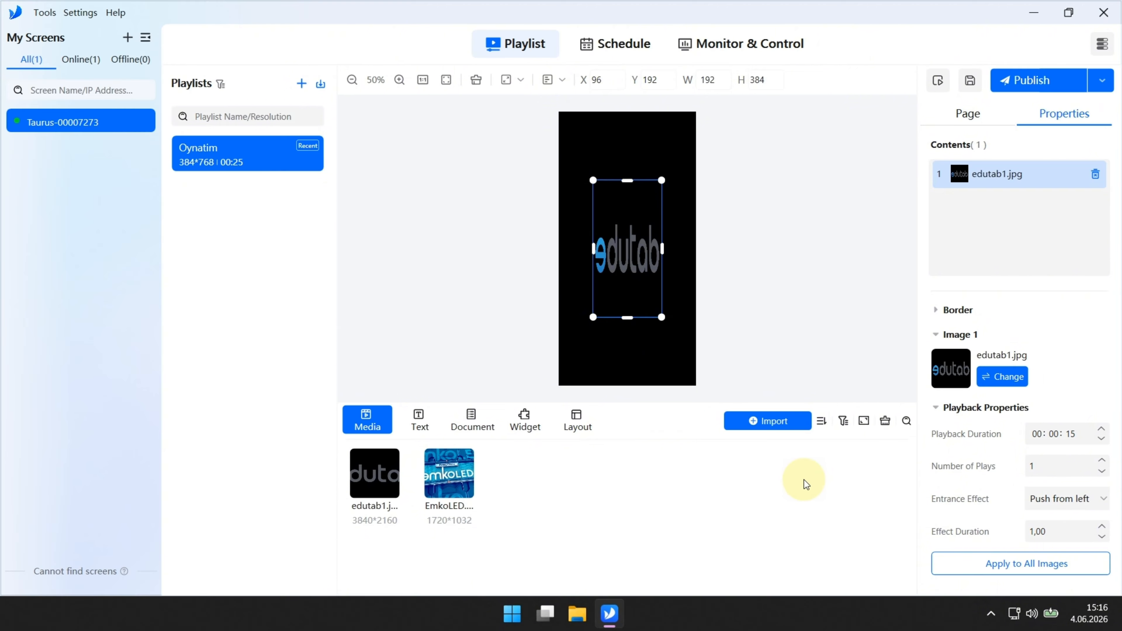
left_click(1026, 85)
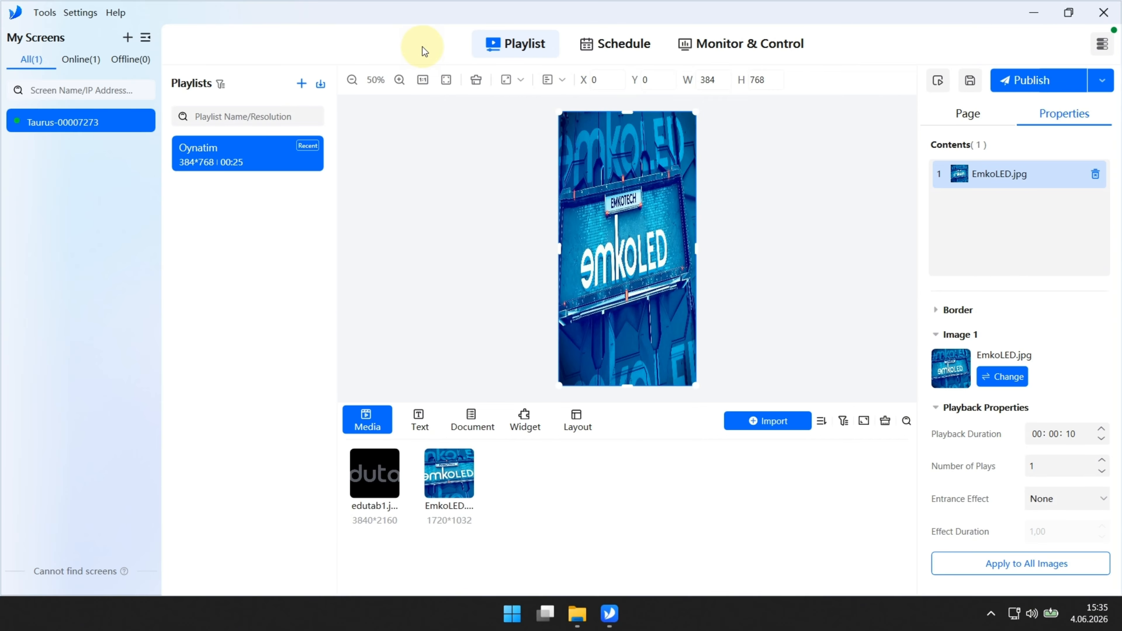
Step: Add a schedule from the Schedule tab and rename it from the default to Planli
left_click(603, 43)
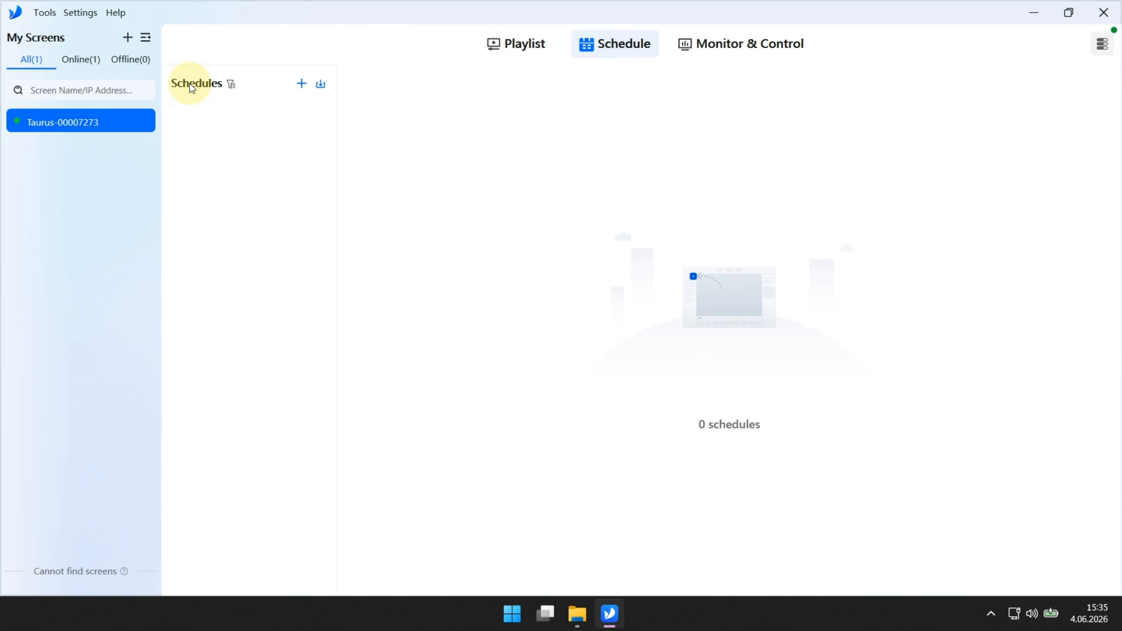
left_click(302, 84)
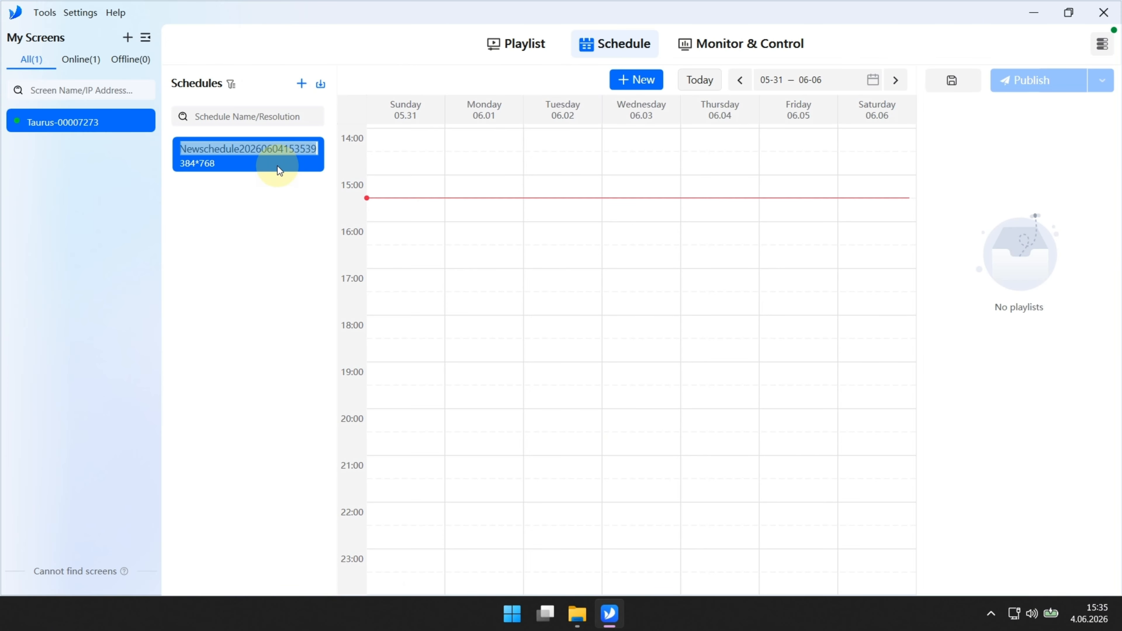
mouse_move(278, 167)
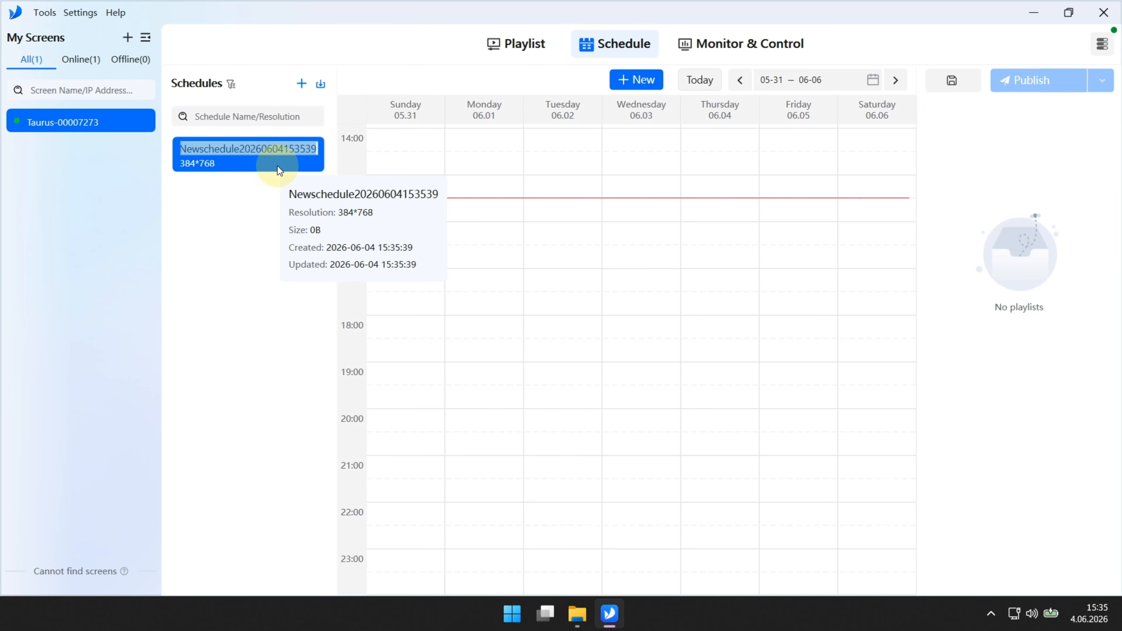
key("BackSpace")
type("Planli")
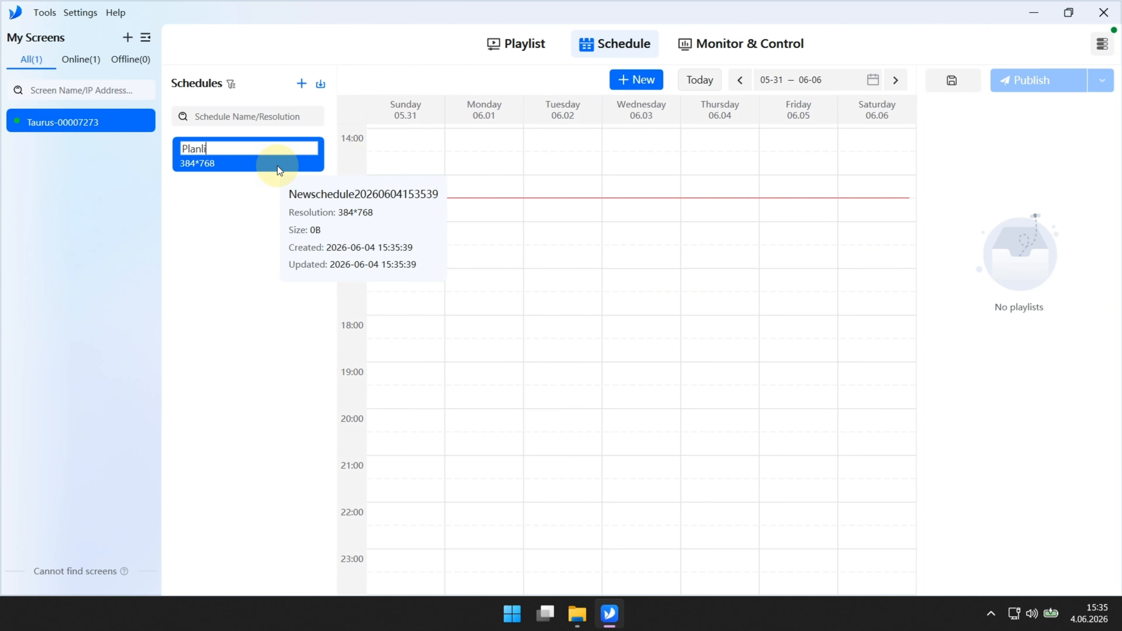
left_click(237, 196)
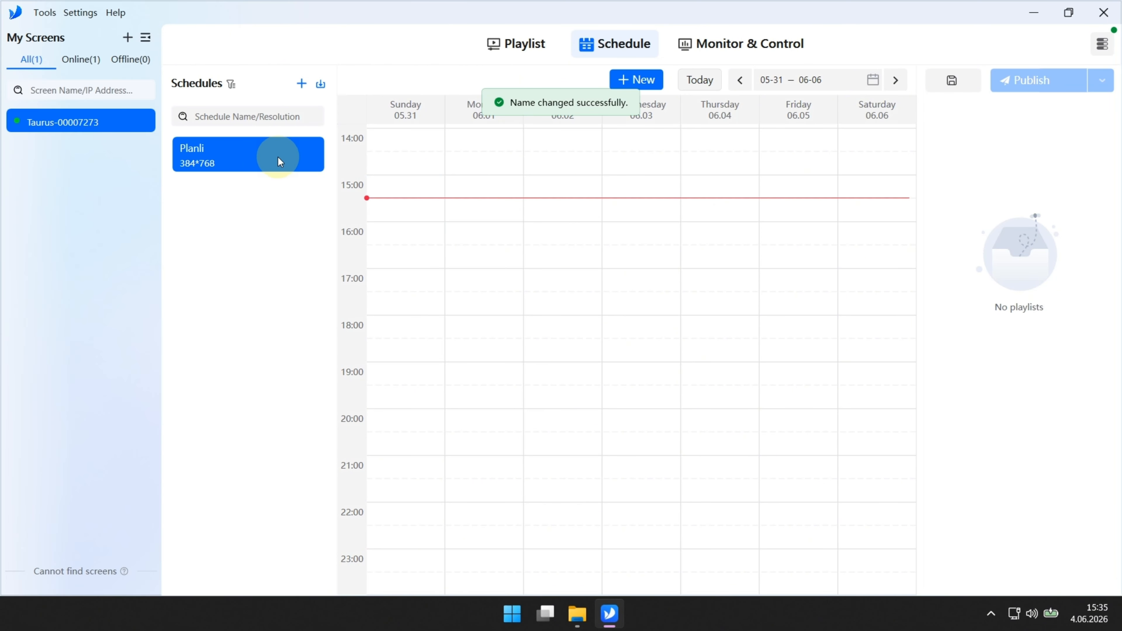
left_click(641, 80)
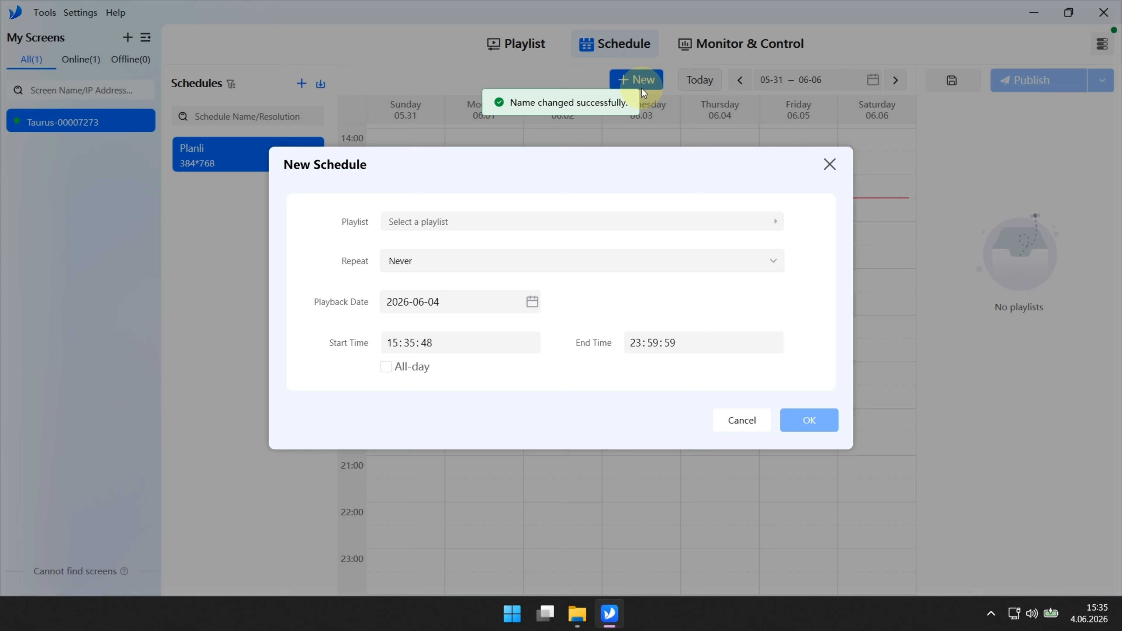
Step: Choose Oynatim as the playlist for the new schedule entry
left_click(541, 222)
left_click(307, 190)
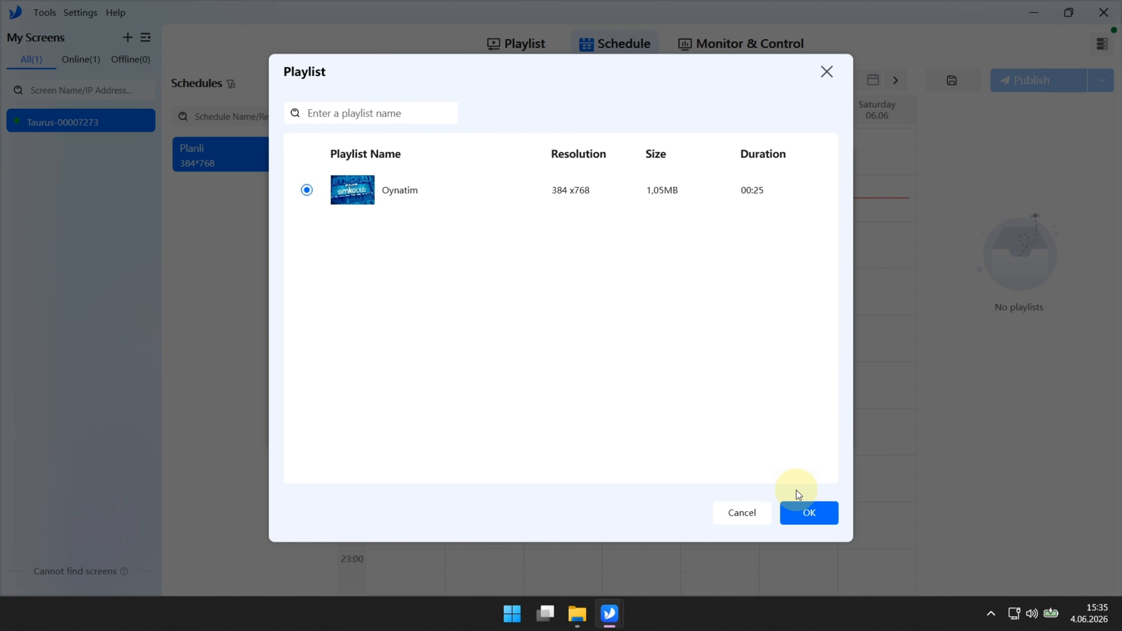
left_click(808, 513)
Step: Set the entry to repeat weekly on Monday through Friday
left_click(446, 263)
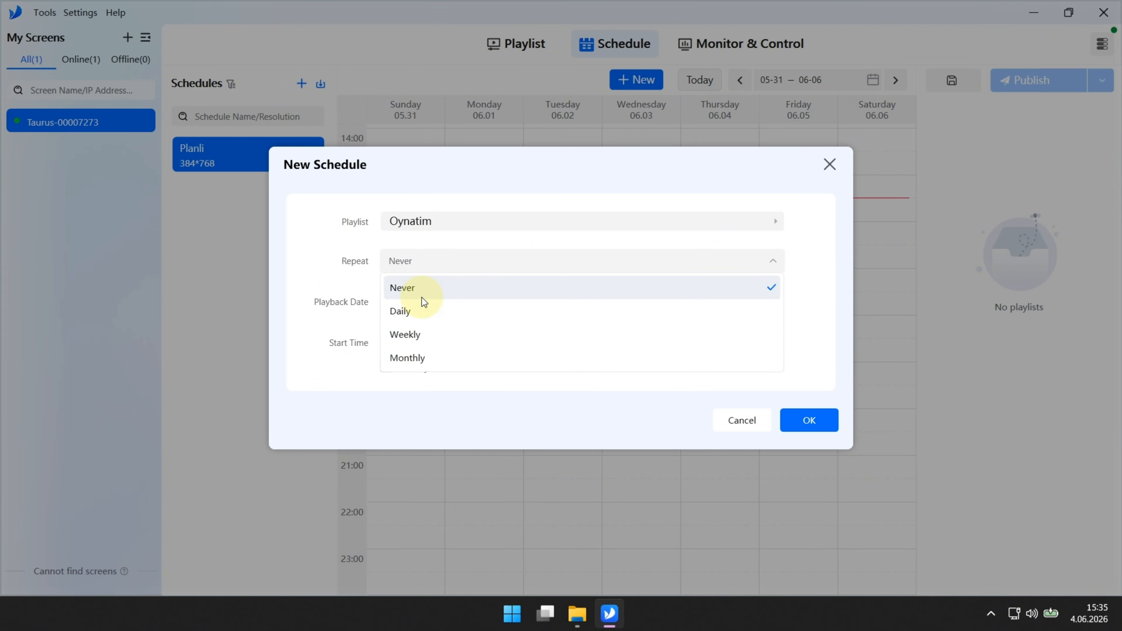
left_click(423, 334)
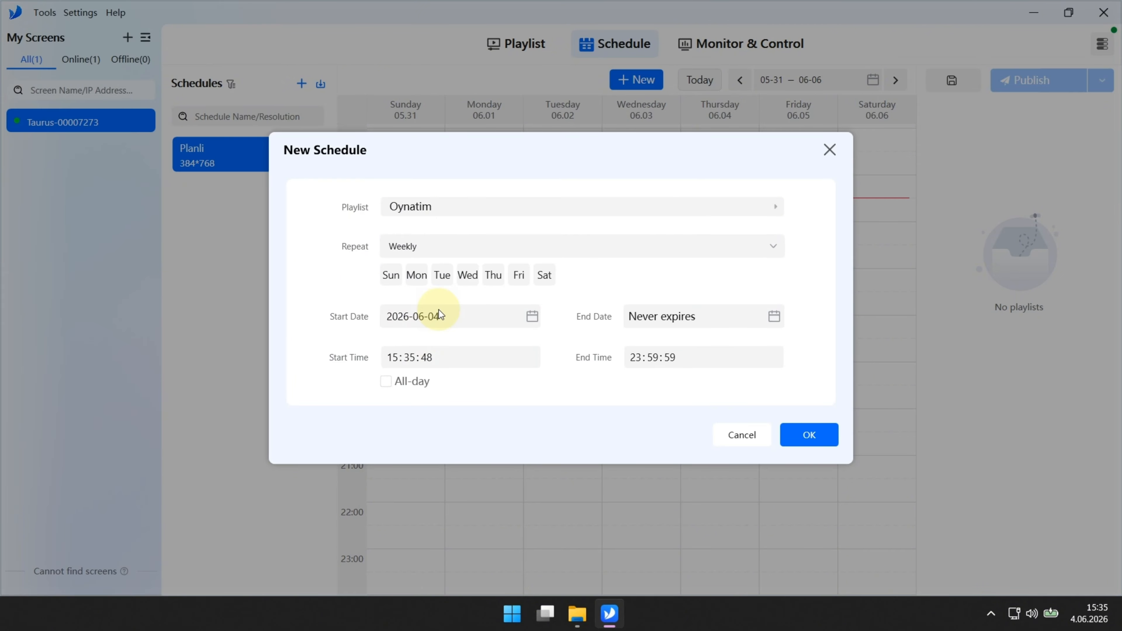
left_click(417, 278)
left_click(442, 278)
left_click(469, 281)
left_click(494, 277)
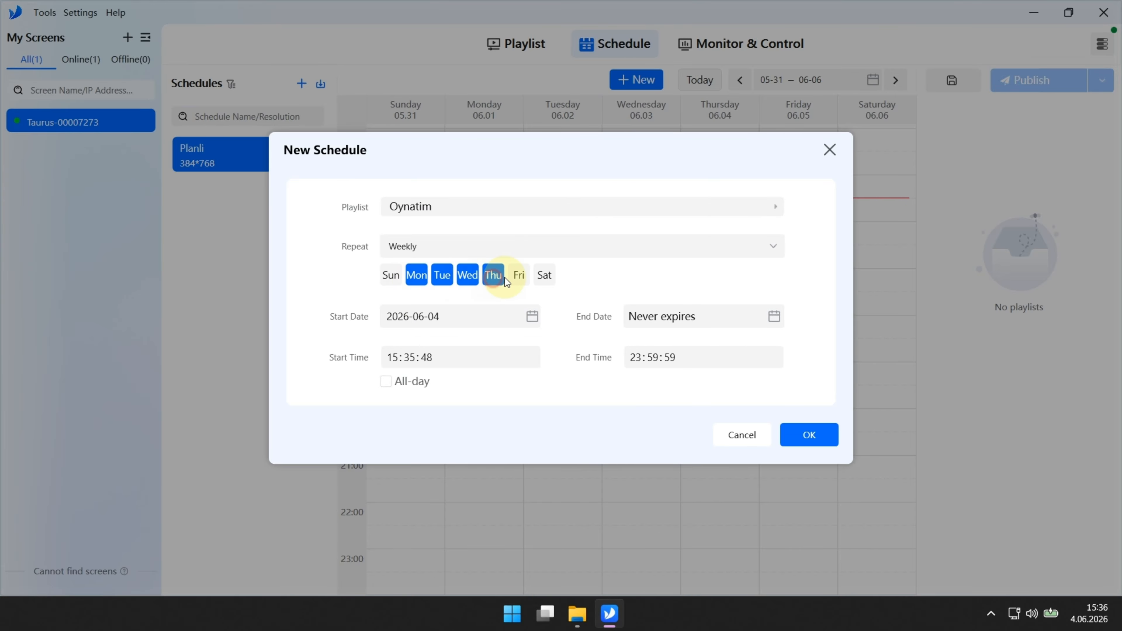
left_click(519, 277)
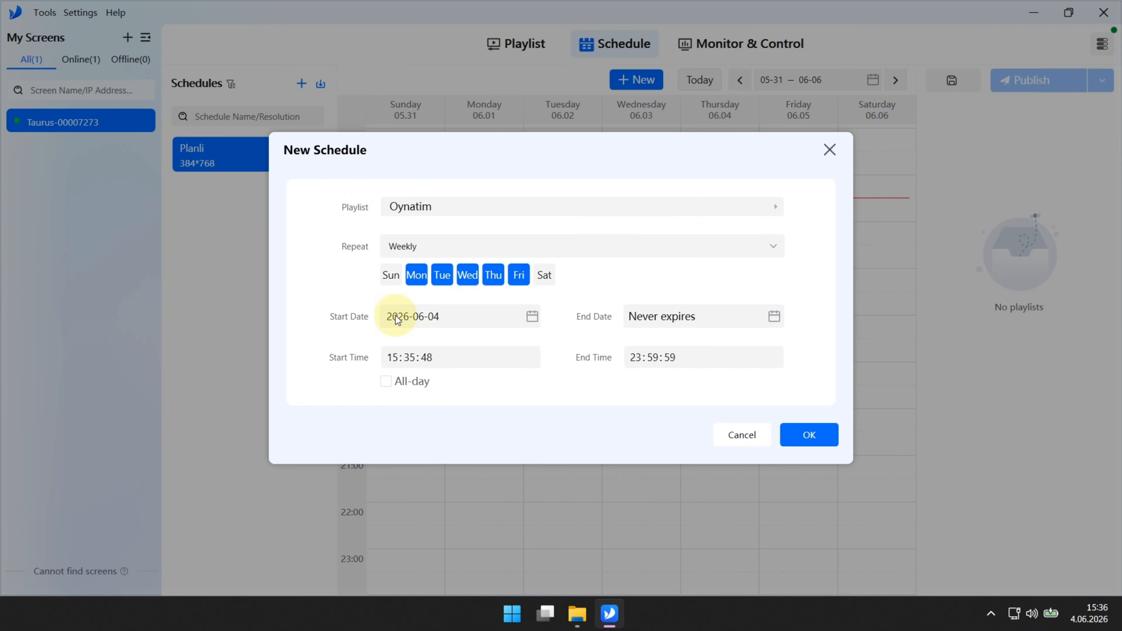
Step: Keep the start date 2026-06-04 and the end date as never expiring
left_click(532, 317)
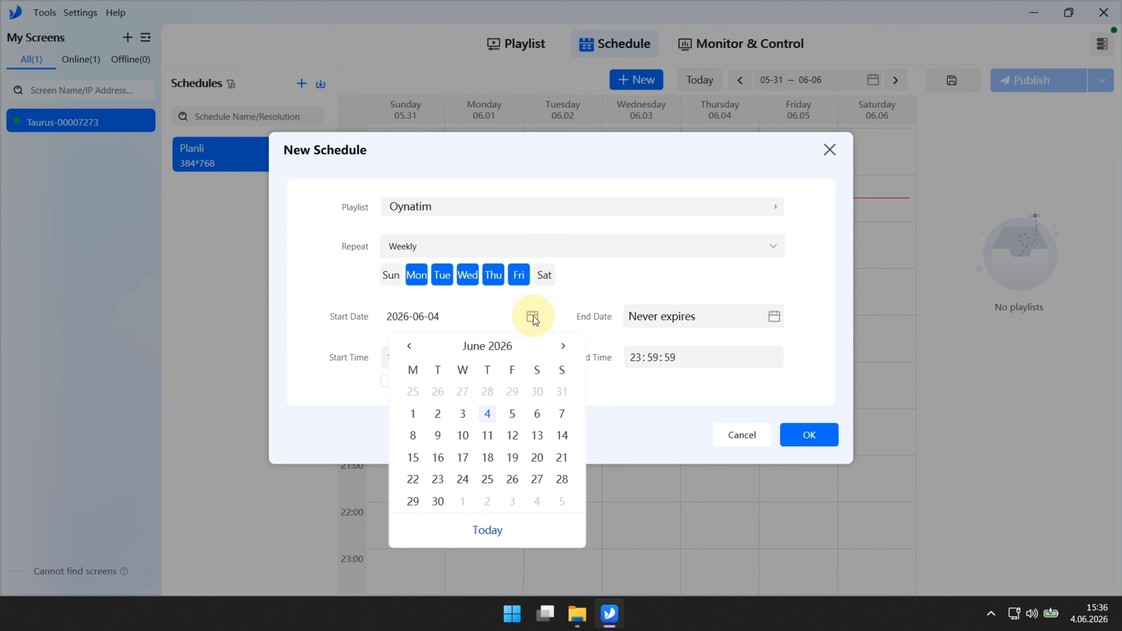
left_click(533, 317)
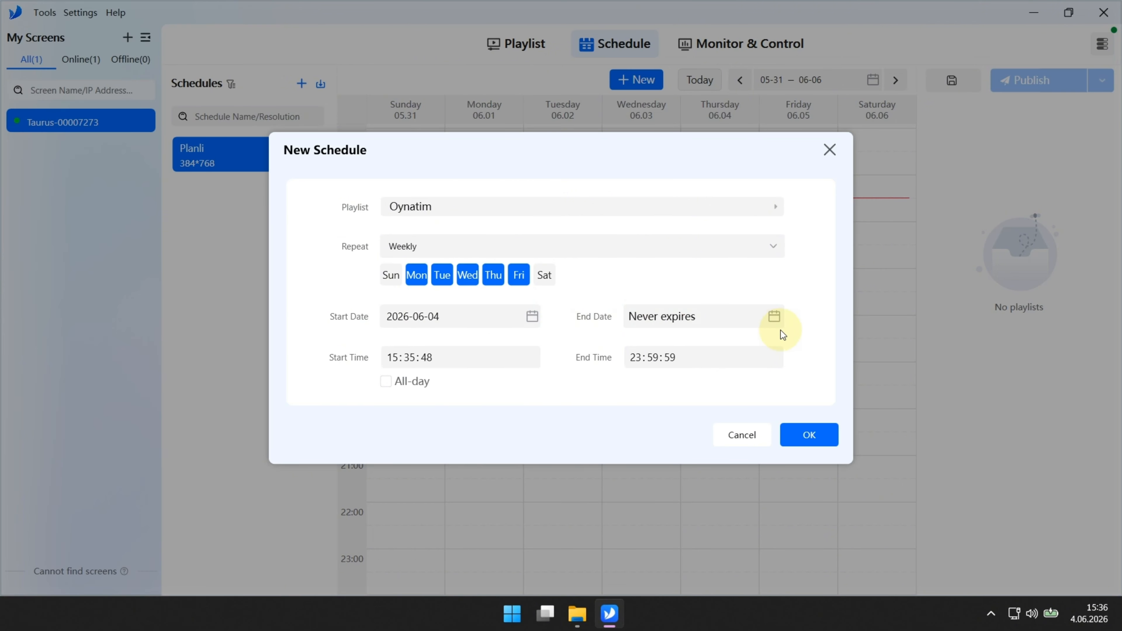
left_click(776, 321)
left_click(776, 316)
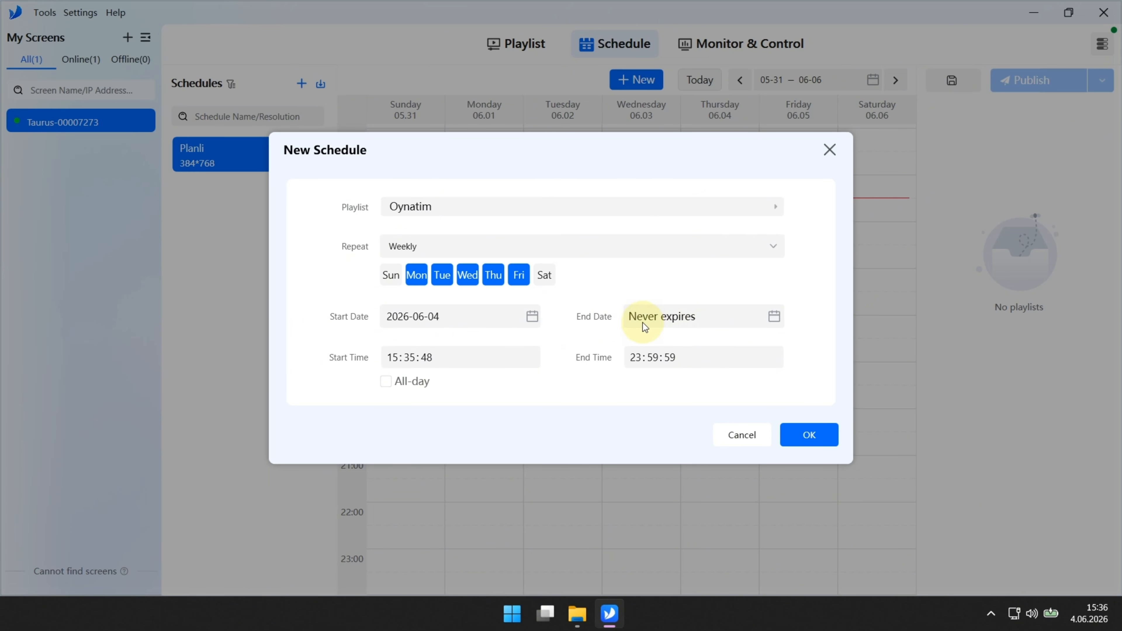
Step: Keep the playing time at 00:00:00 to 23:59:59 and save the entry
left_click(426, 357)
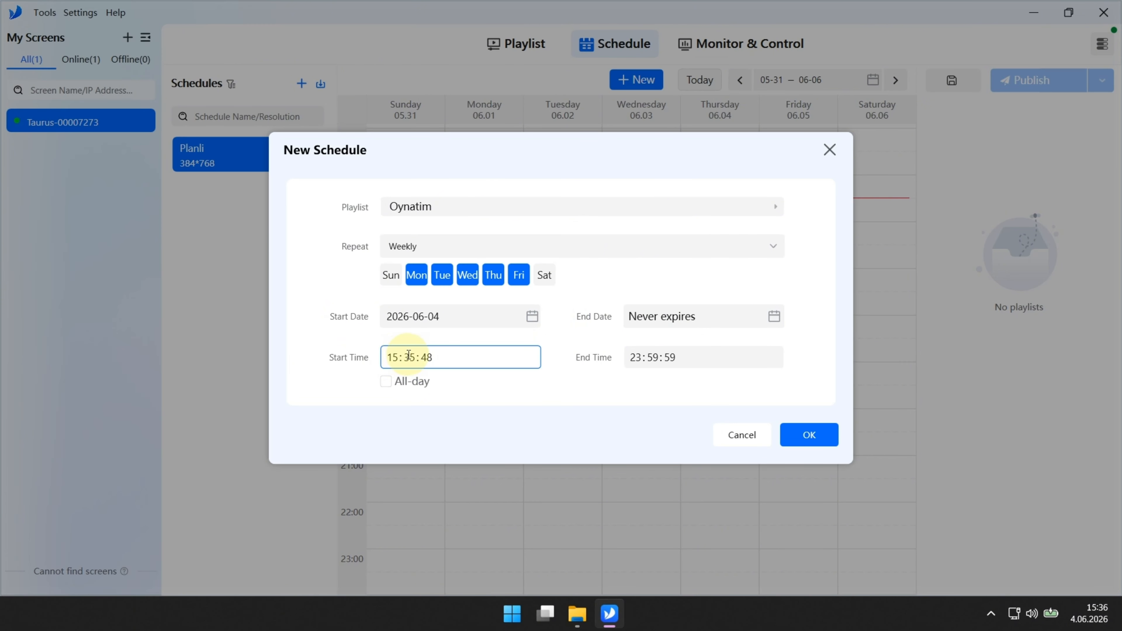
left_click(633, 356)
left_click(520, 356)
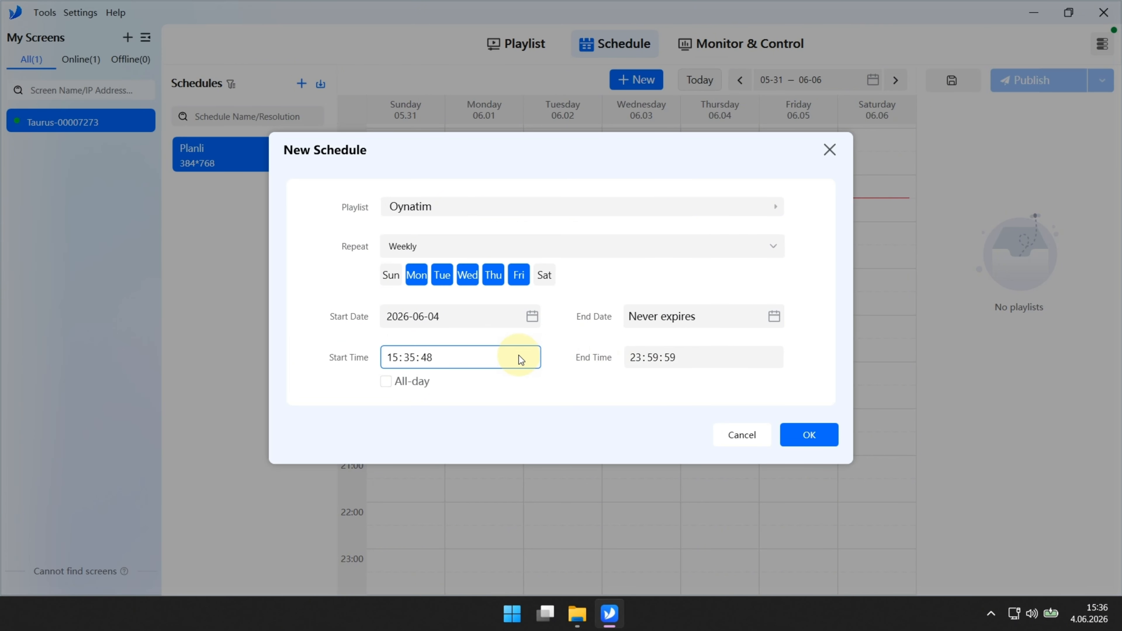
left_click(686, 363)
left_click(676, 379)
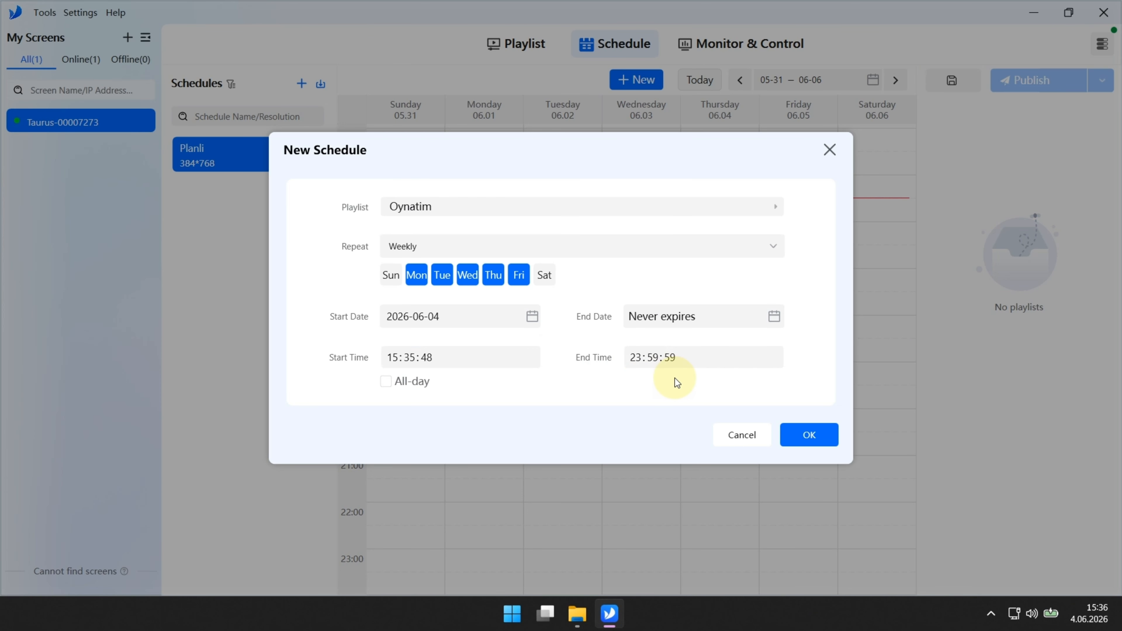
left_click(386, 381)
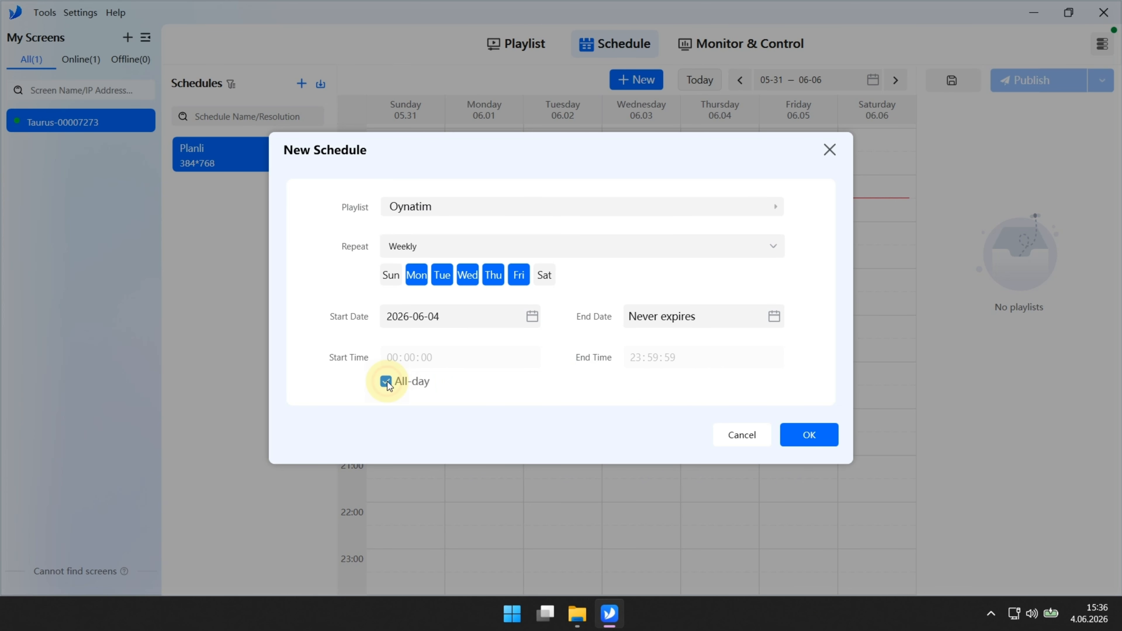
left_click(386, 380)
left_click(663, 363)
left_click(682, 370)
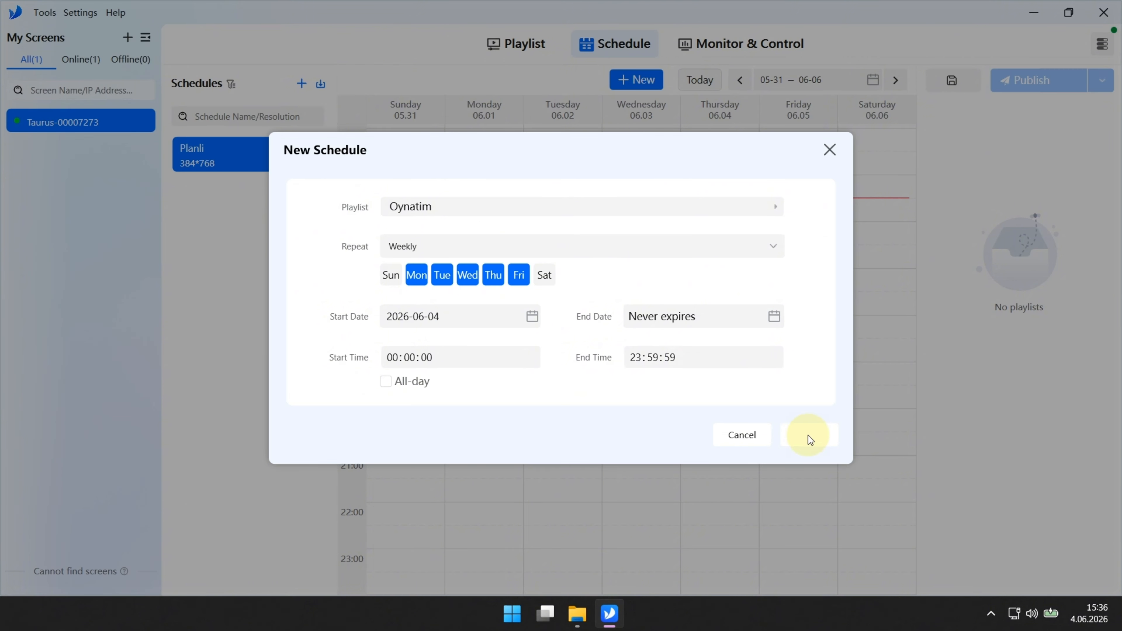
left_click(808, 434)
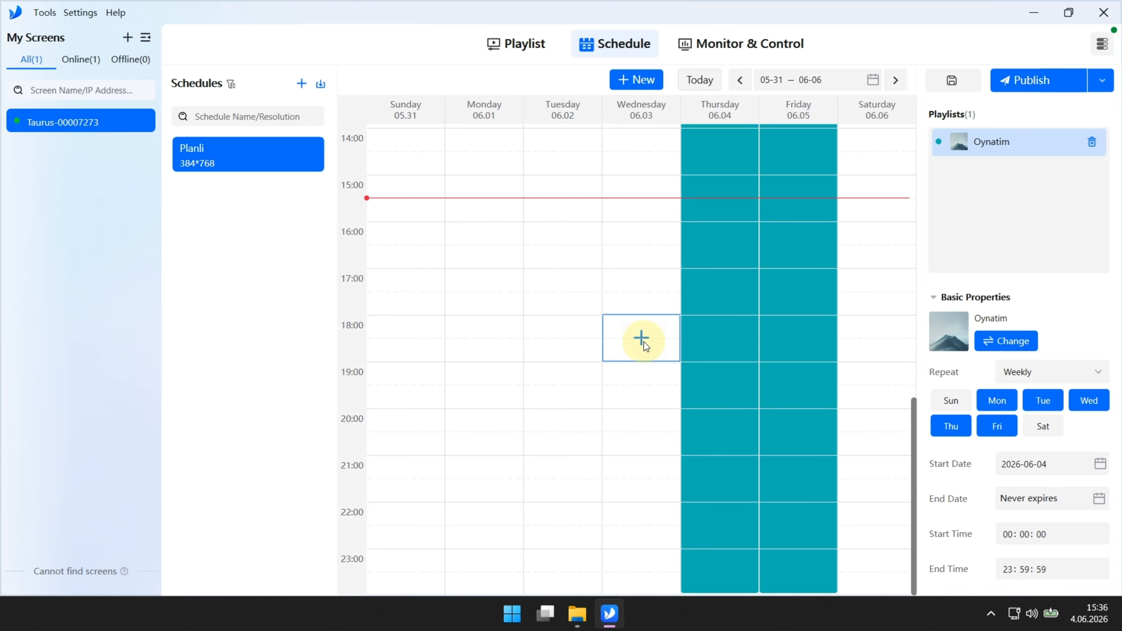
Step: Open the Monitor & Control page to view the Taurus screen's live screenshot
scroll(997, 477, "down", 1)
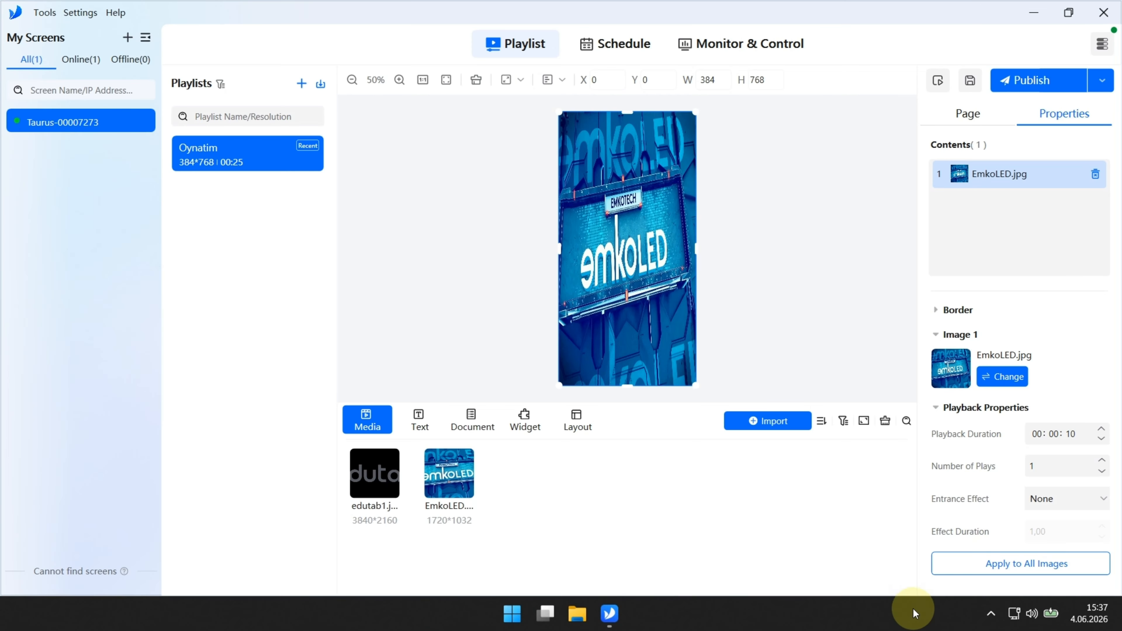
left_click(741, 47)
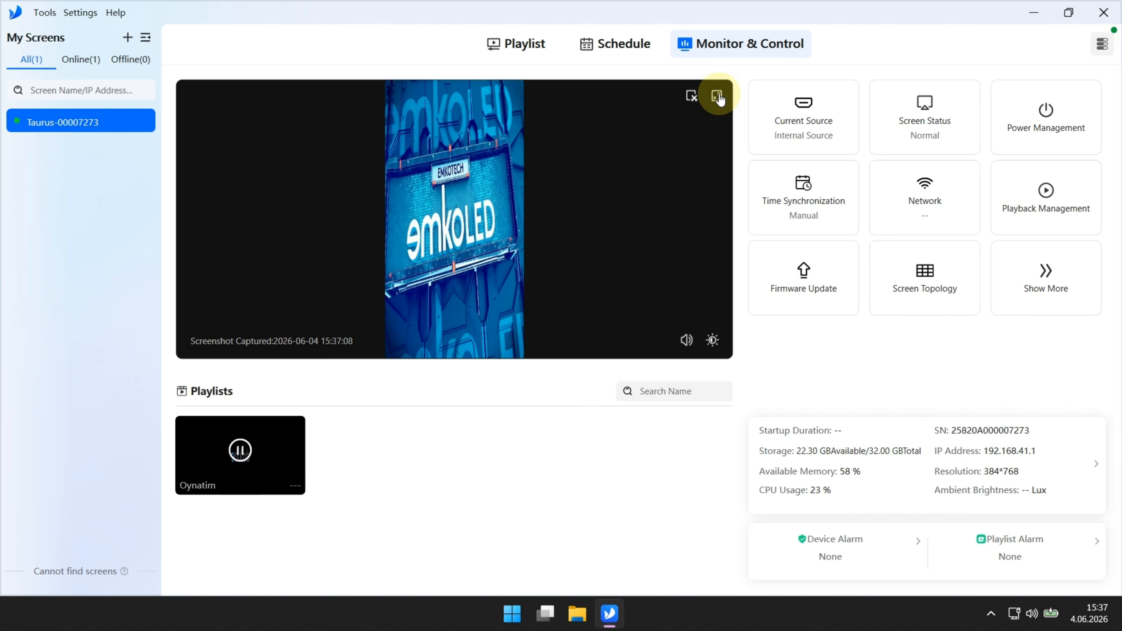
Step: Refresh the live screenshot and open the Current Source video settings
left_click(691, 96)
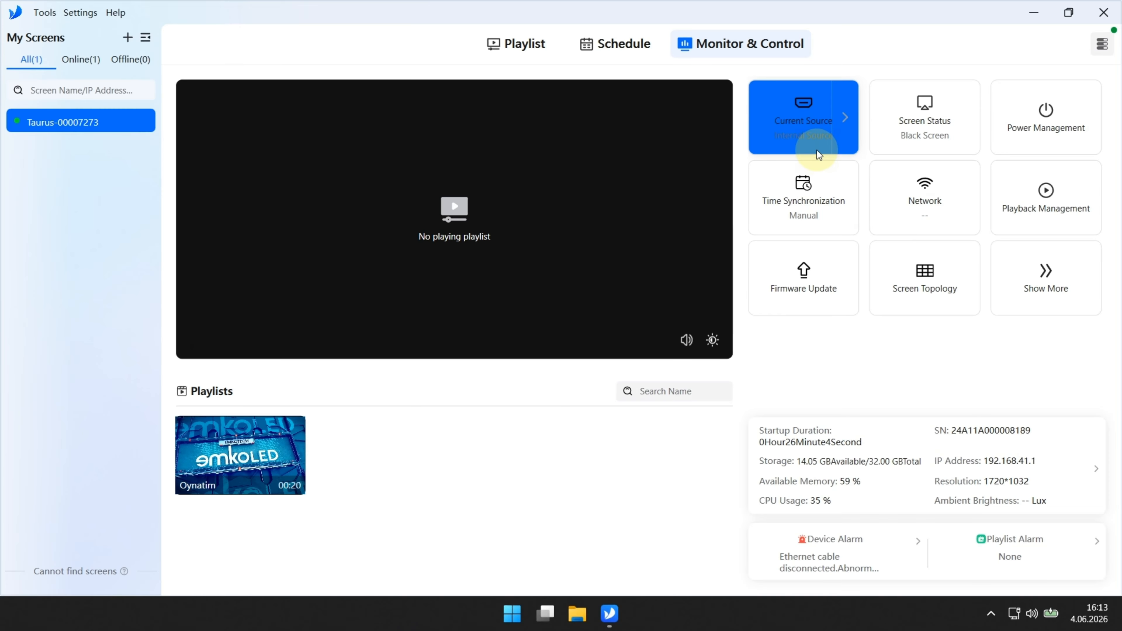
left_click(810, 137)
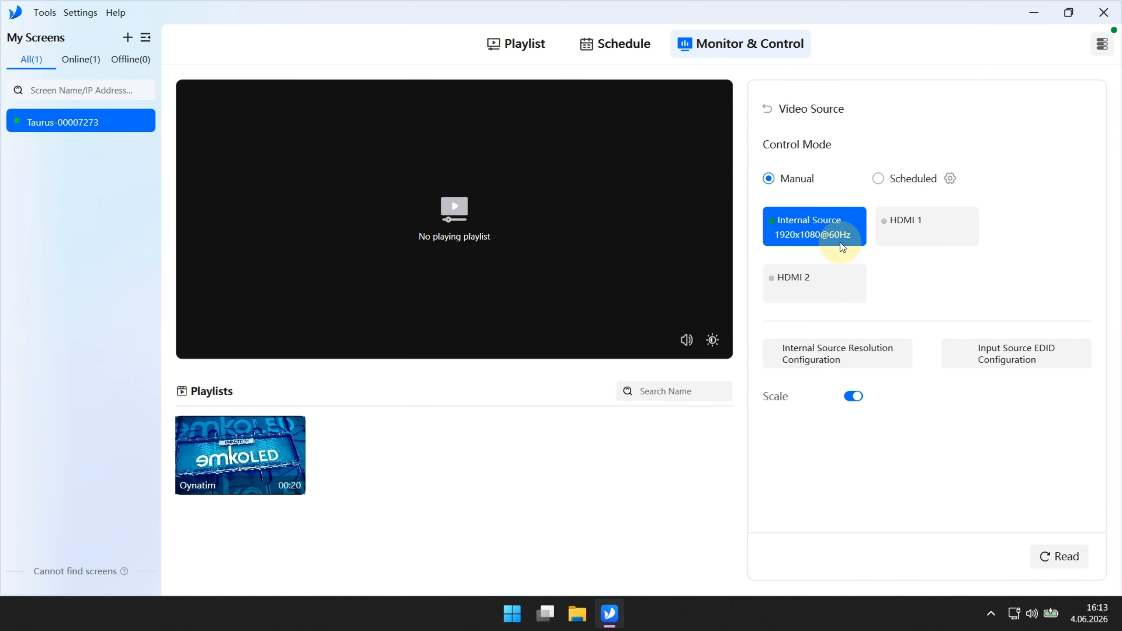
Step: Switch the video source to HDMI 1, toggle Scale, and open Schedule Source Switching
left_click(906, 233)
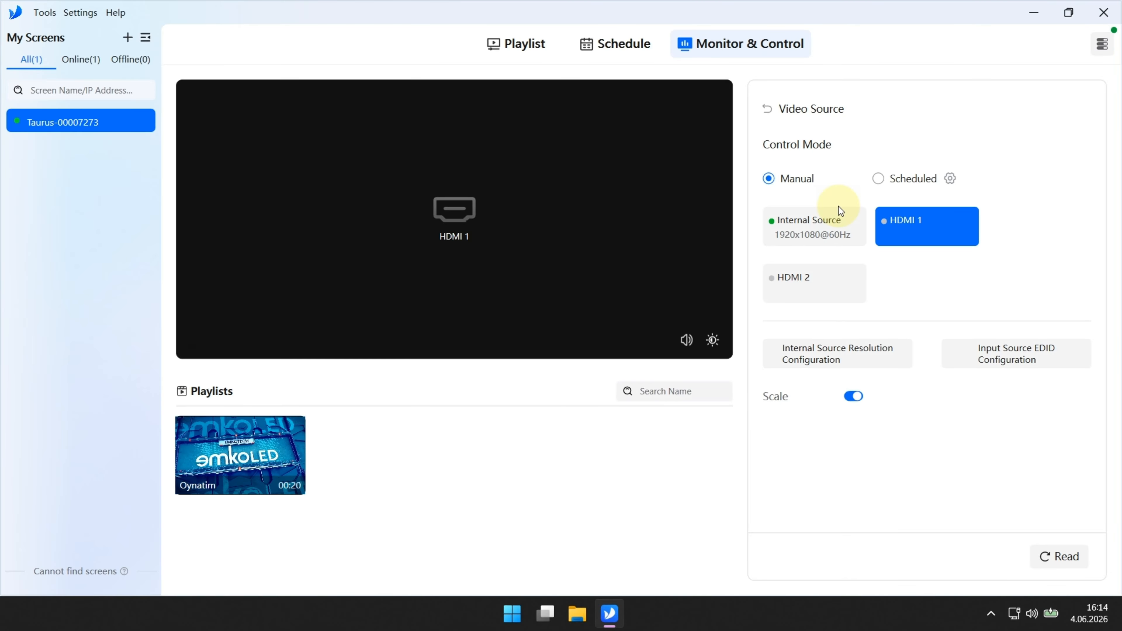
left_click(850, 399)
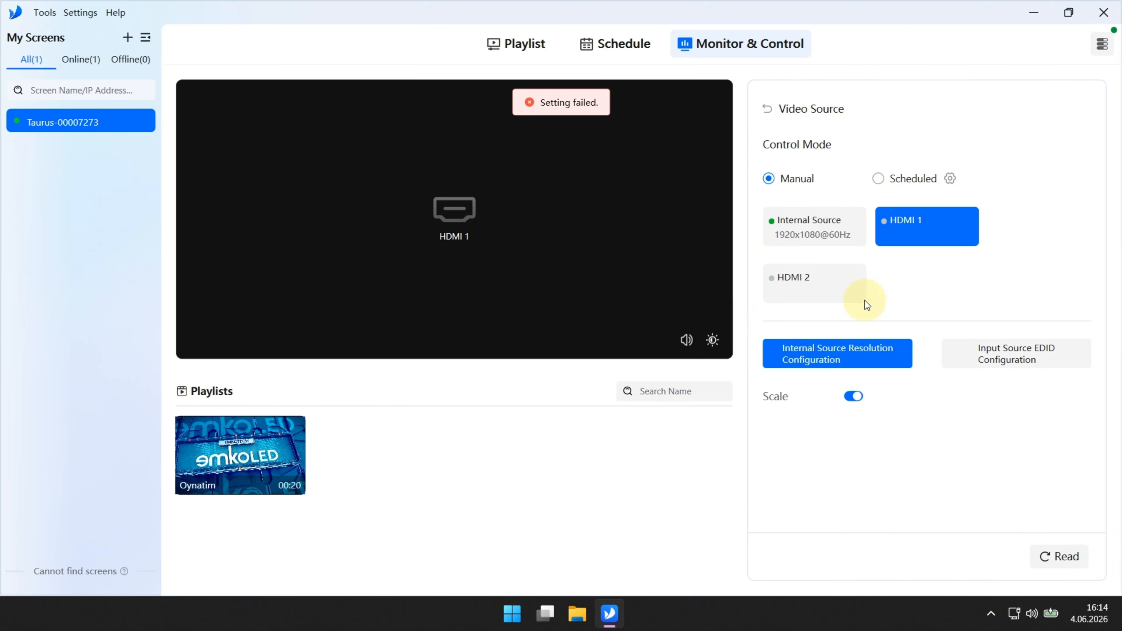
left_click(949, 179)
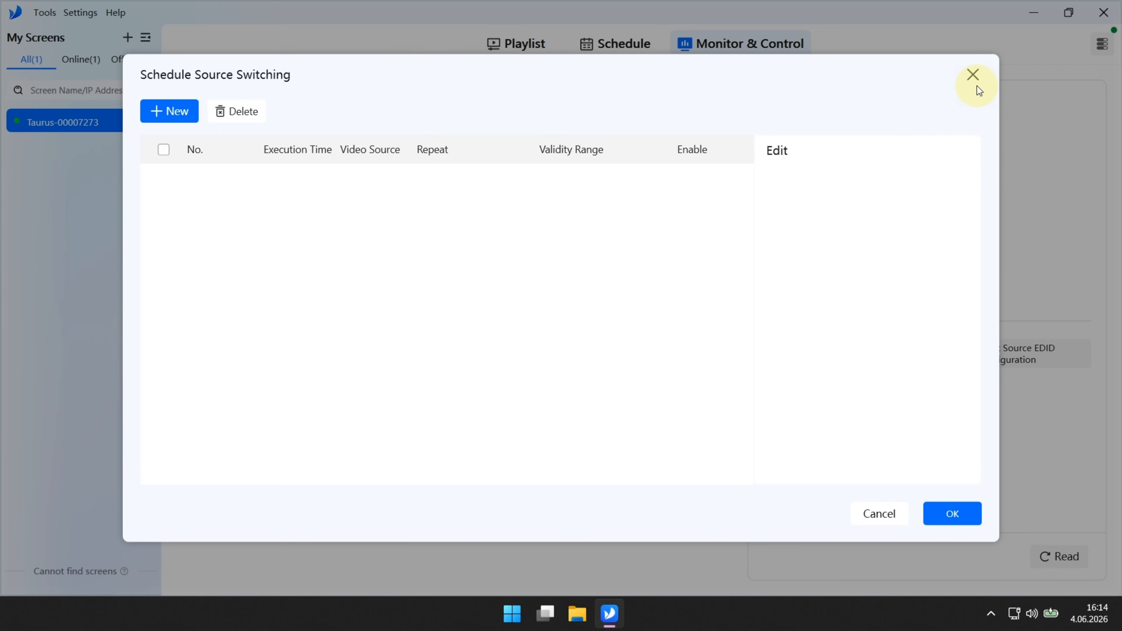
Step: Add a source switching entry at 08:00:00 targeting Internal Source
left_click(972, 75)
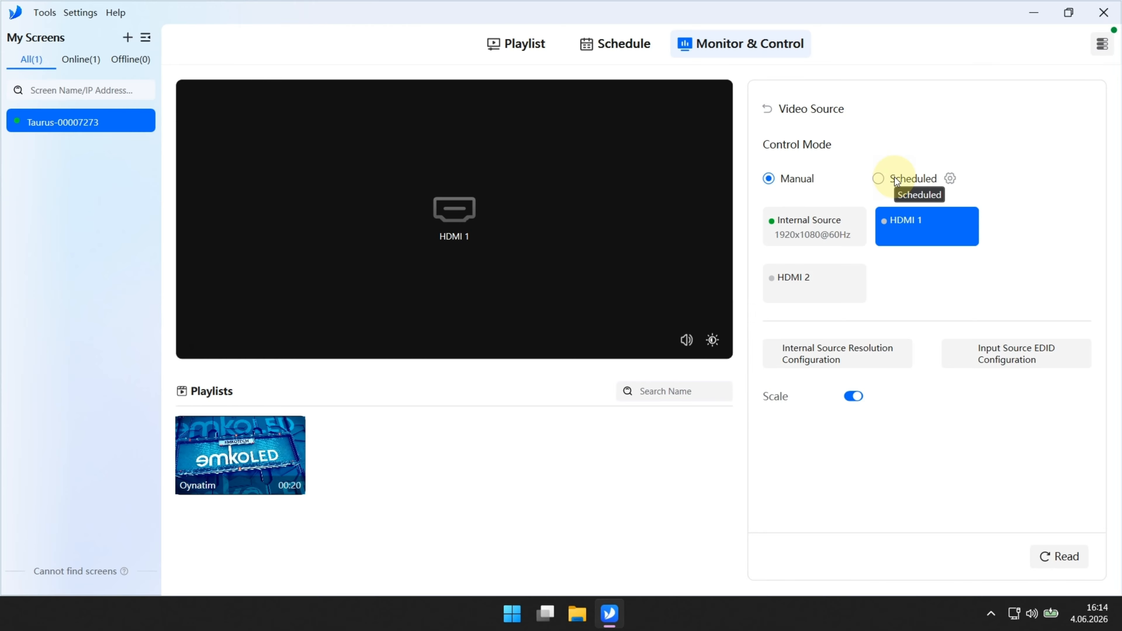
left_click(907, 179)
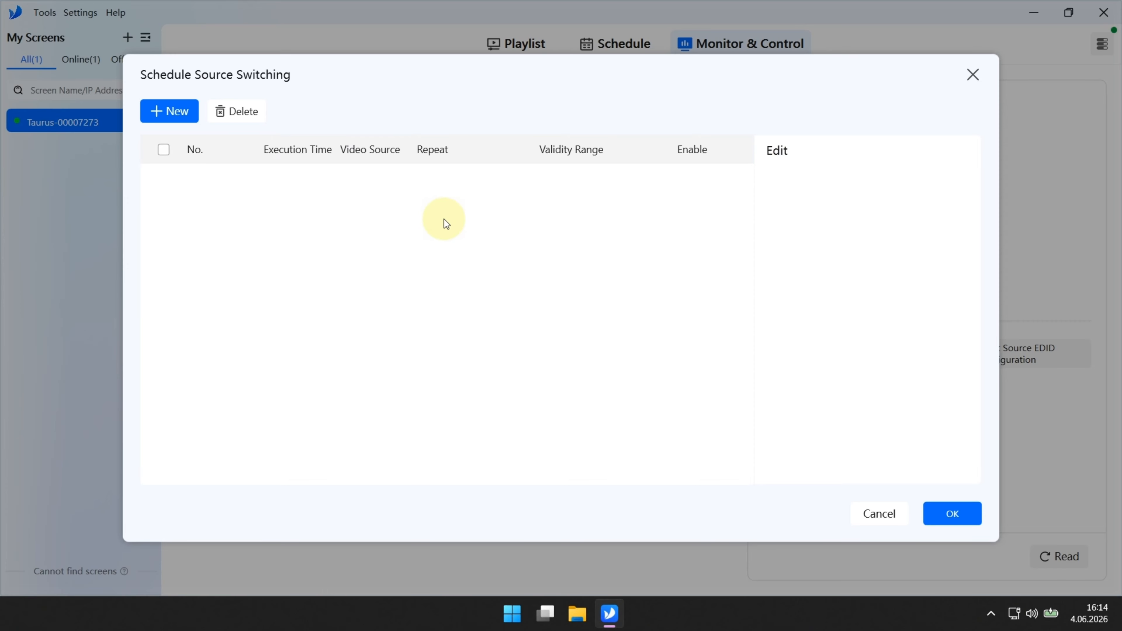
left_click(185, 116)
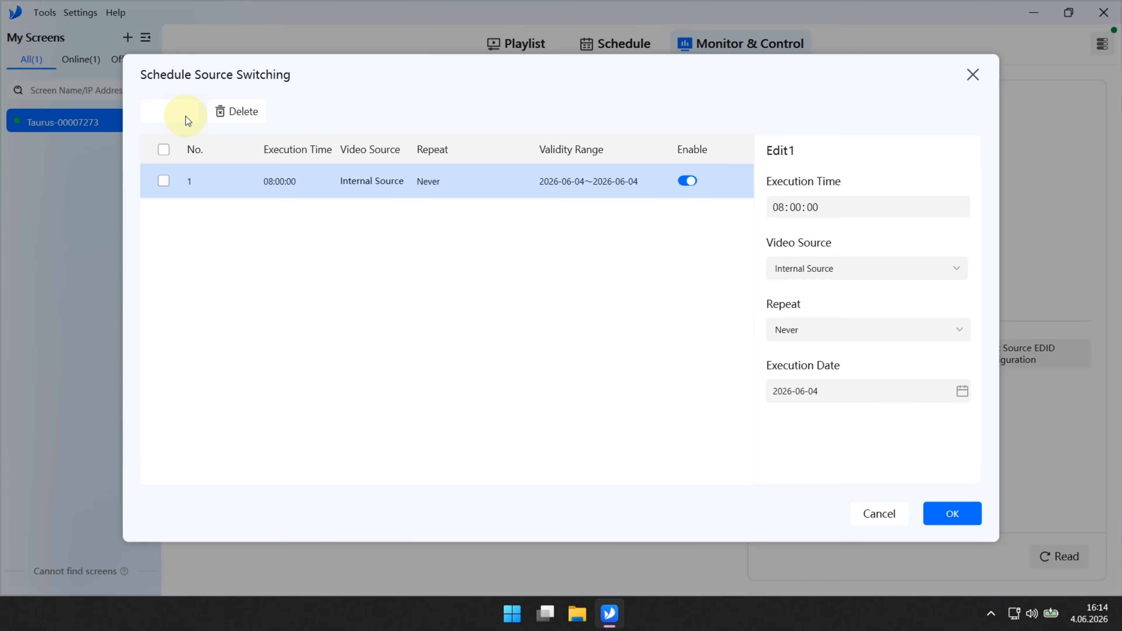
left_click(794, 220)
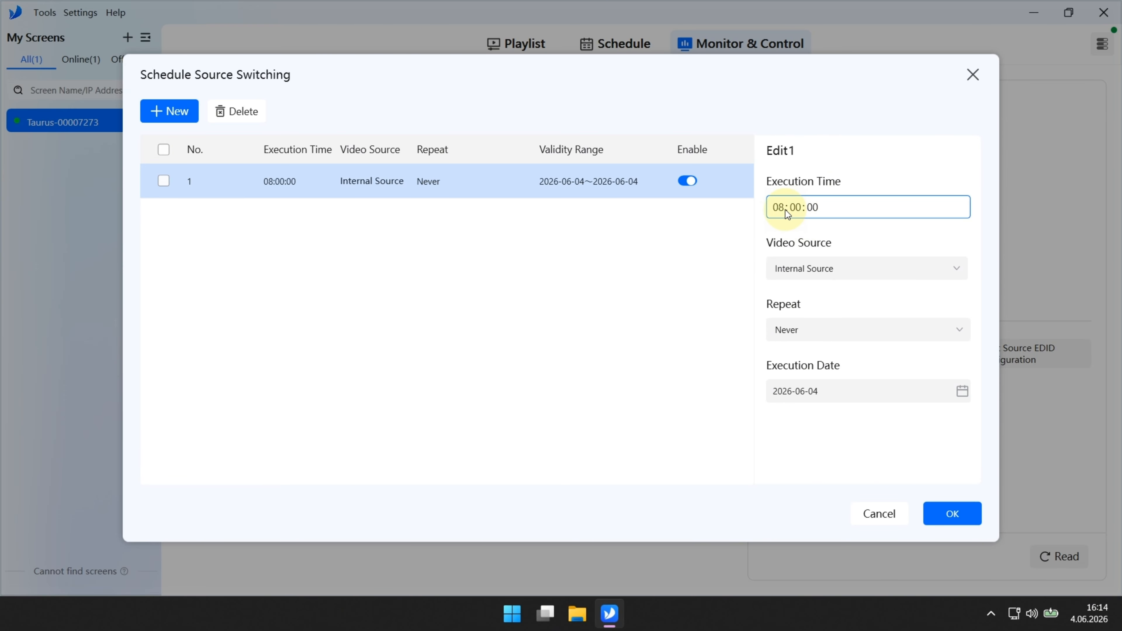
left_click(826, 267)
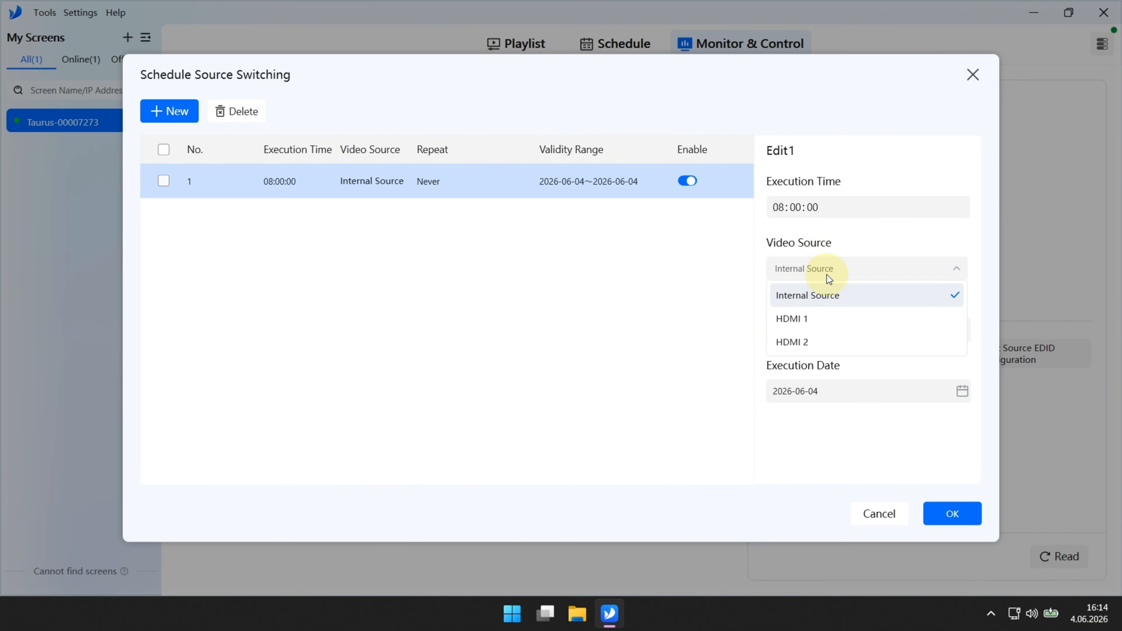
left_click(838, 294)
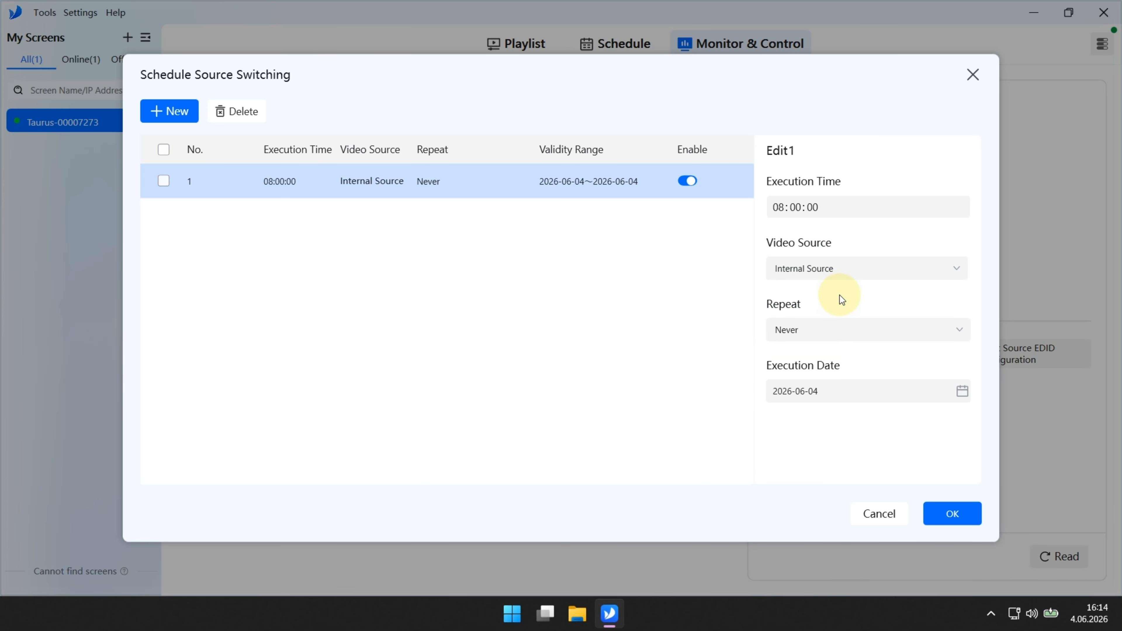
Step: Make the switch repeat weekly Monday to Friday and save it
left_click(843, 329)
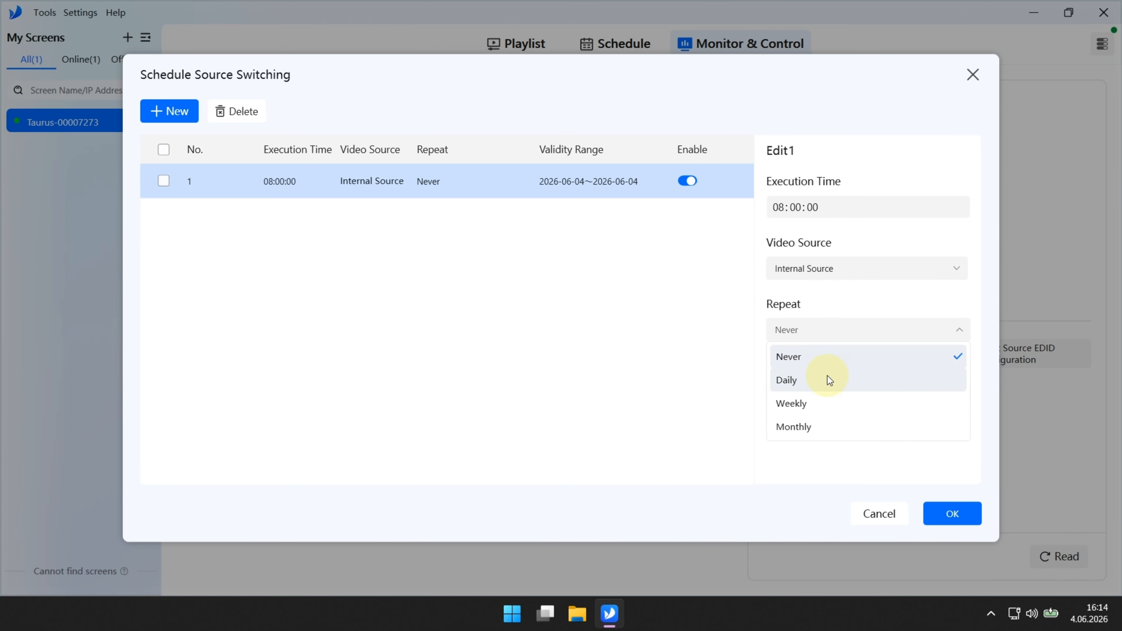
left_click(820, 402)
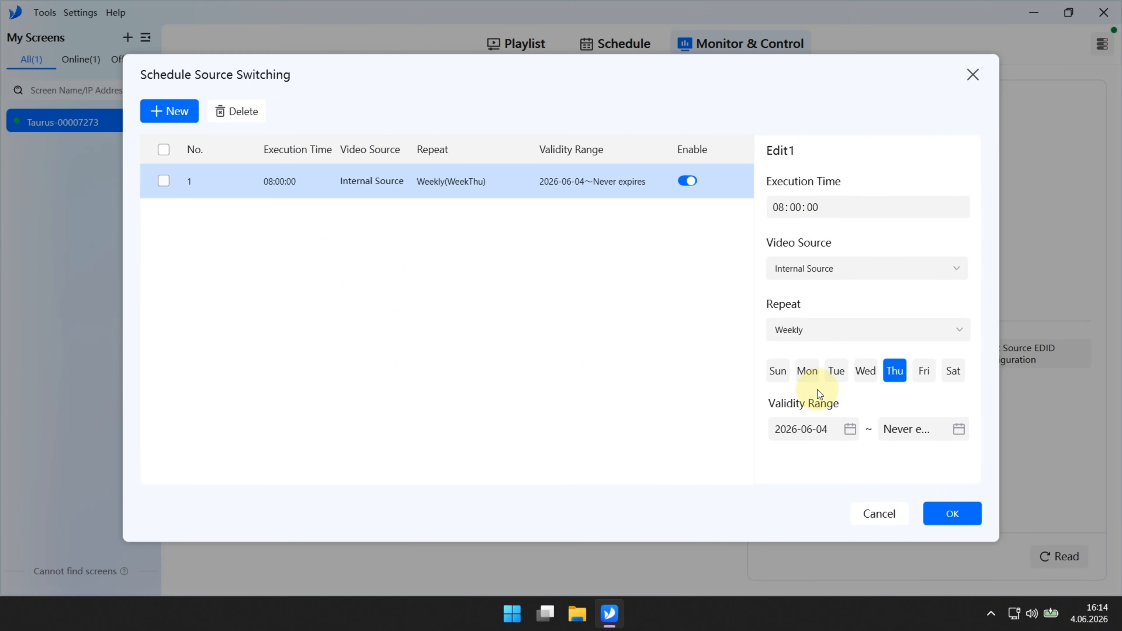
left_click(807, 372)
left_click(836, 372)
left_click(861, 375)
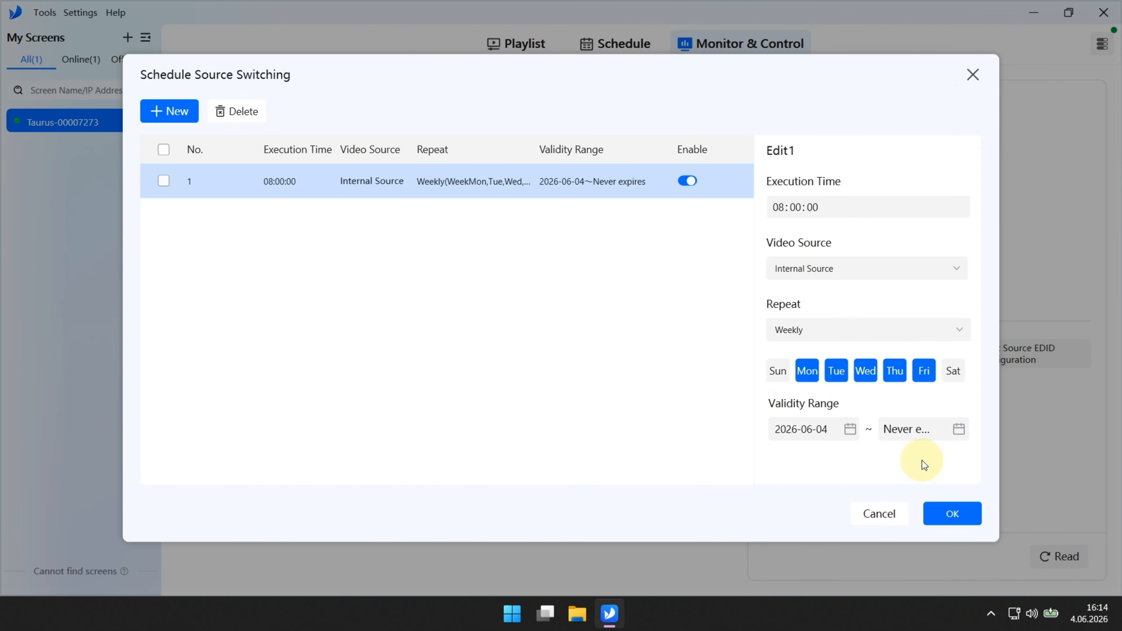
left_click(953, 513)
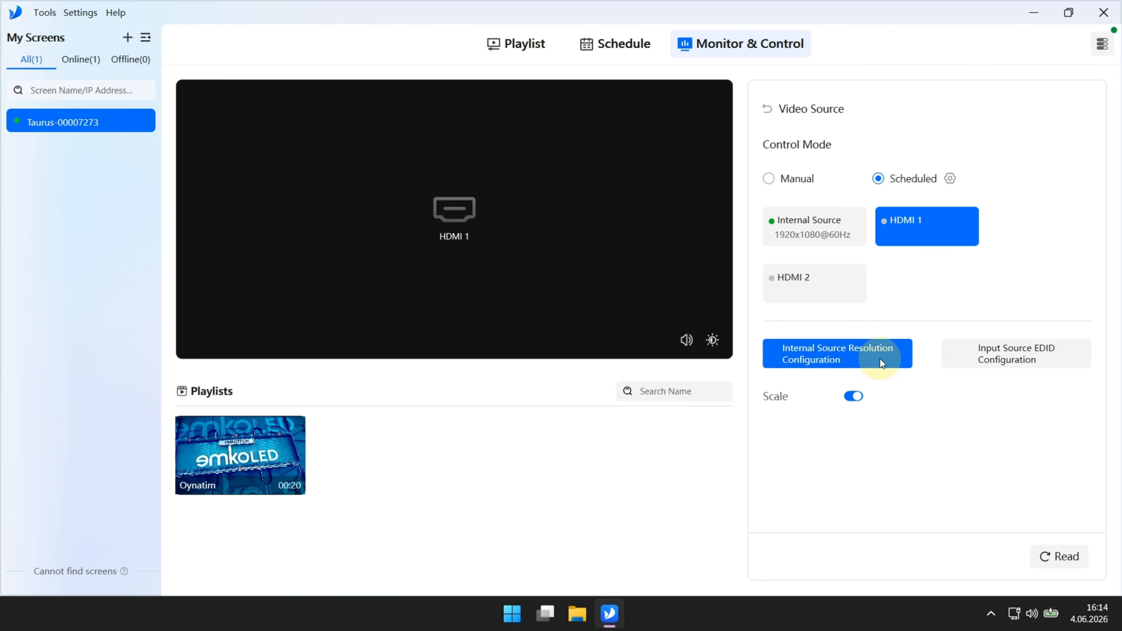
left_click(879, 358)
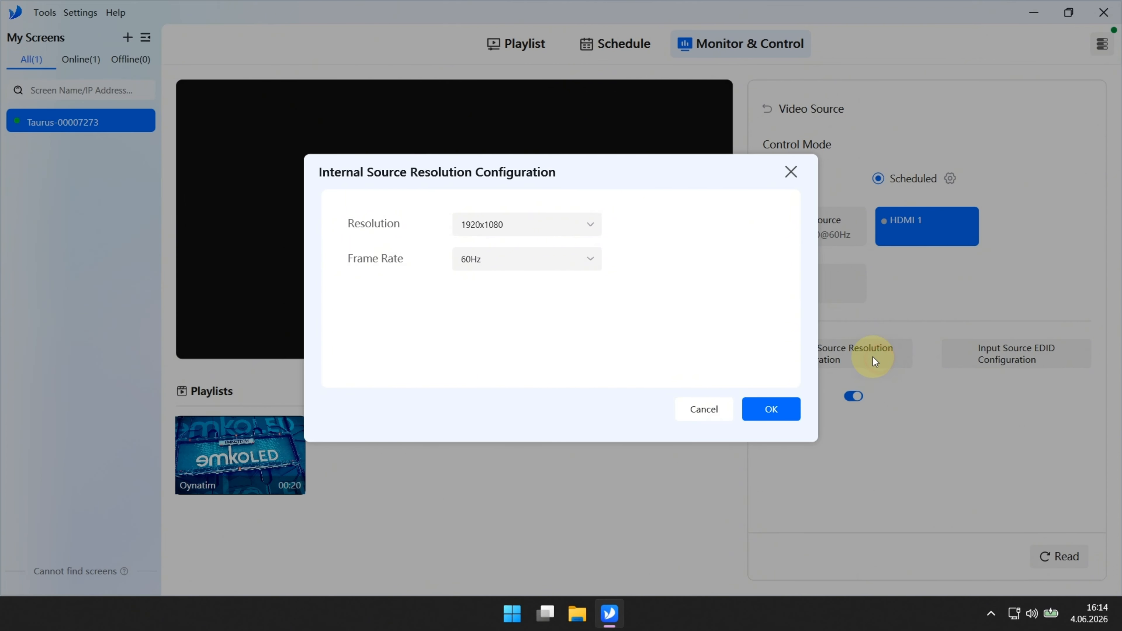
Step: Close the Internal Source Resolution and EDID dialogs unchanged and return to the overview
left_click(793, 174)
left_click(981, 360)
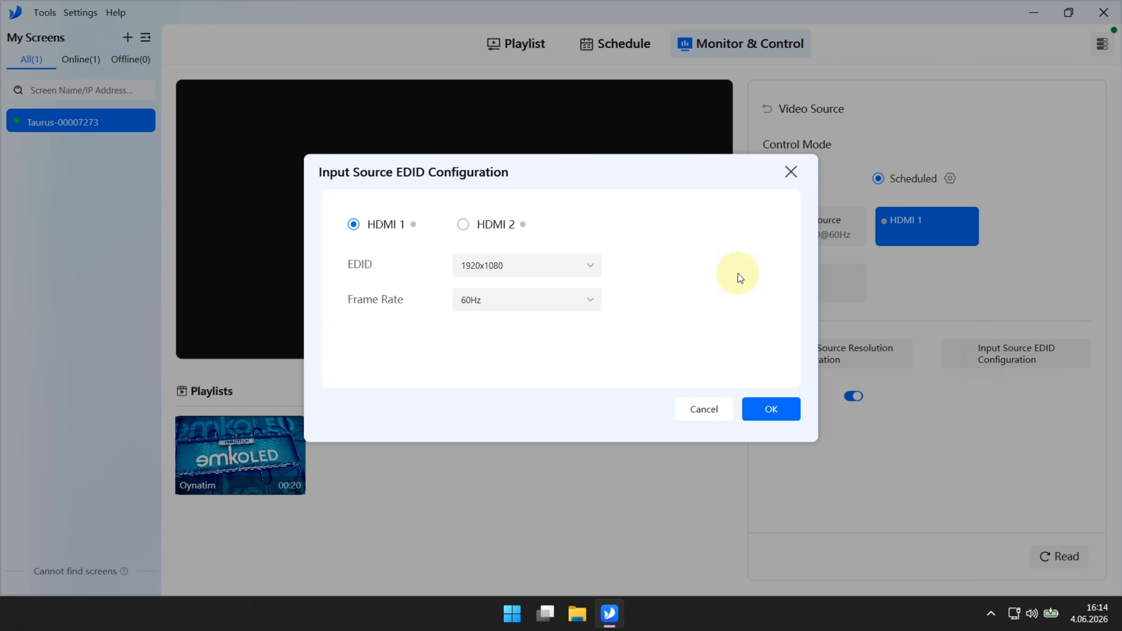
left_click(792, 175)
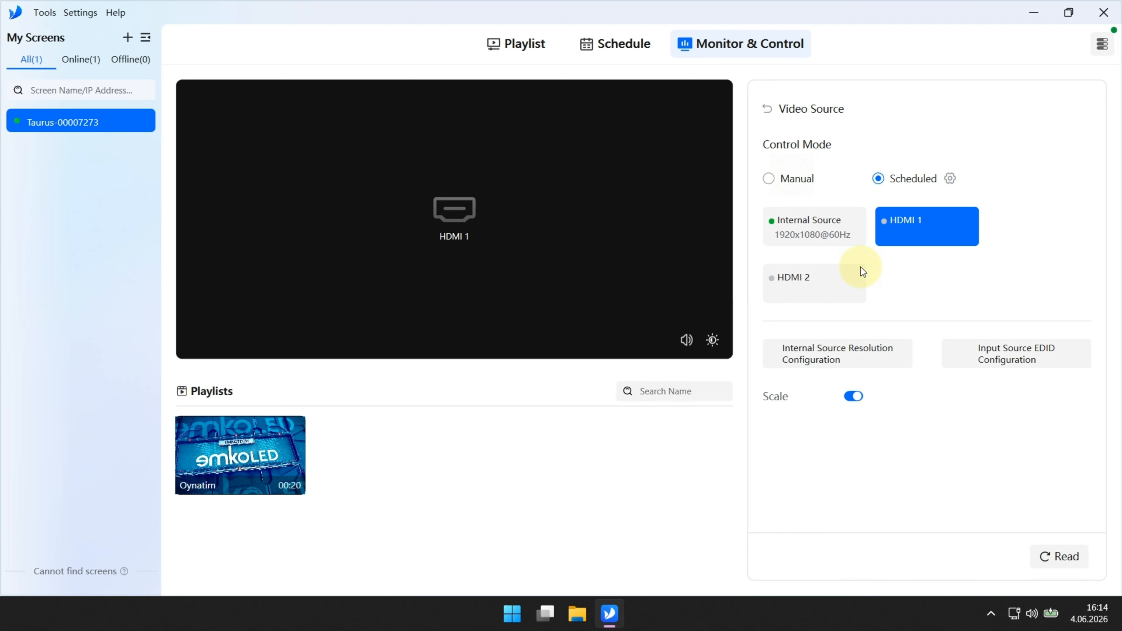
left_click(953, 411)
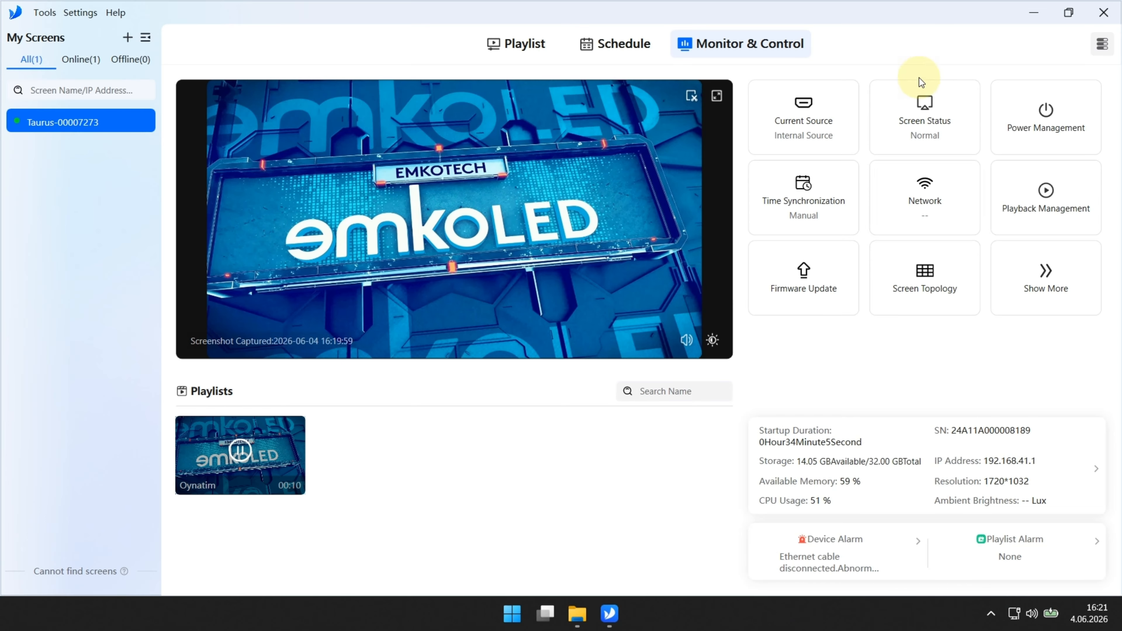
Step: In Screen Status, switch to Black Screen then back to Normal, and tick Scheduled
left_click(907, 118)
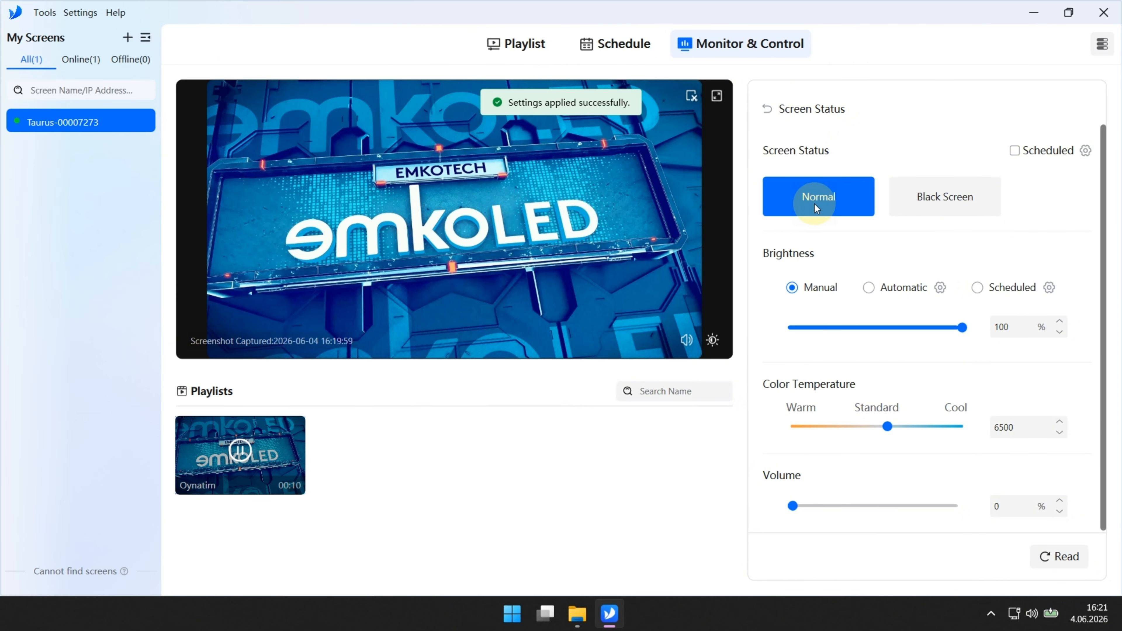
left_click(918, 201)
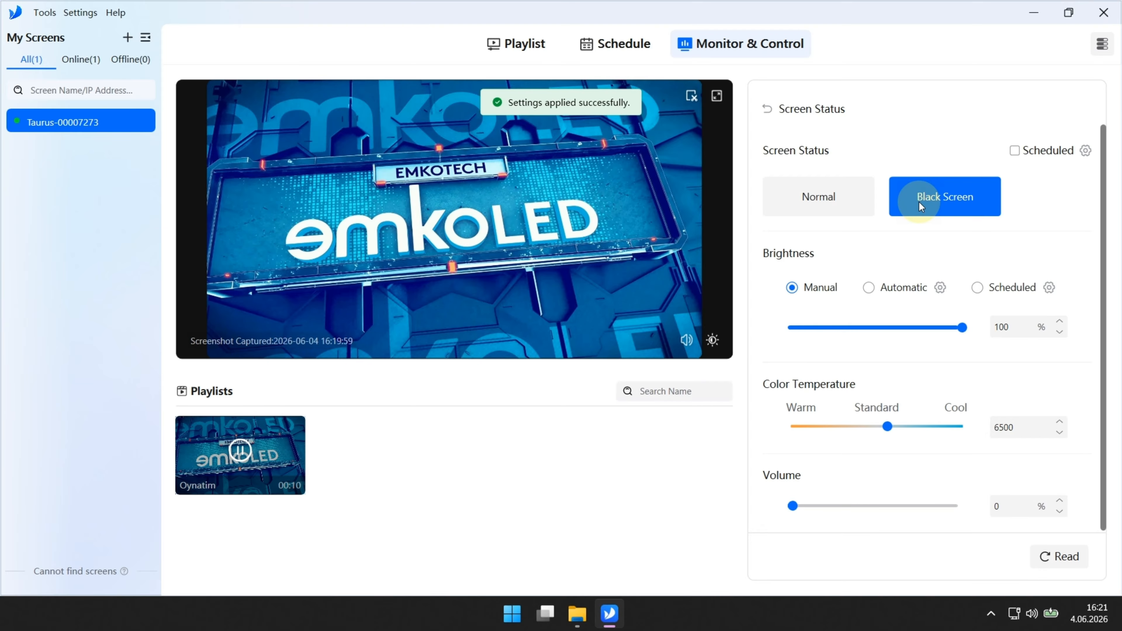
left_click(820, 200)
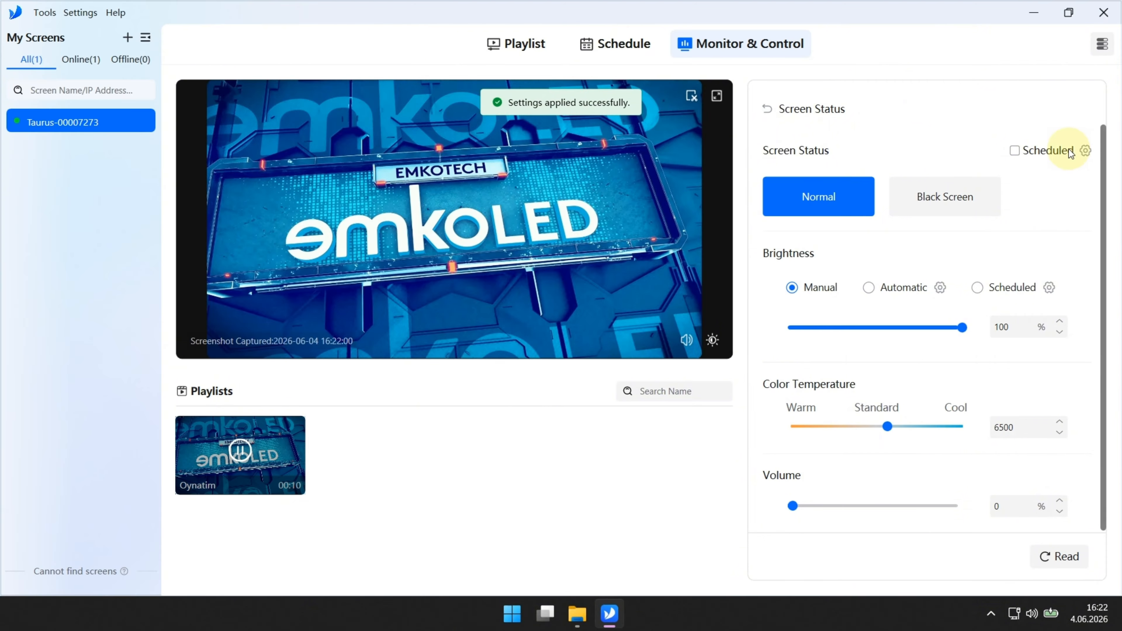
left_click(1070, 151)
Step: Add a new screen-status schedule entry set to repeat weekly
left_click(1085, 151)
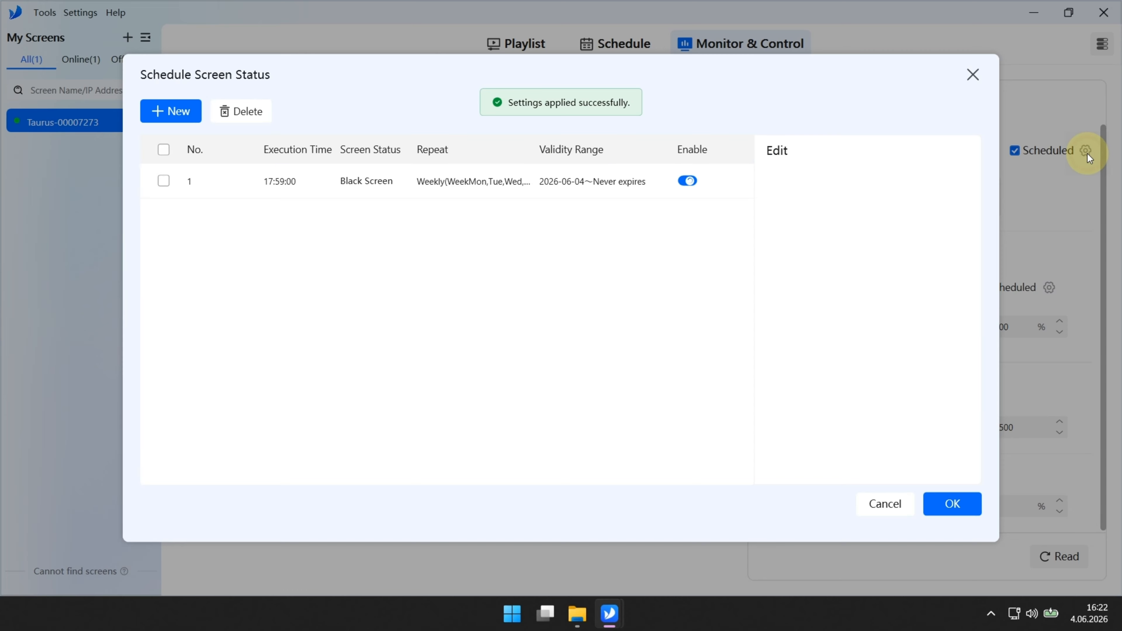
left_click(176, 111)
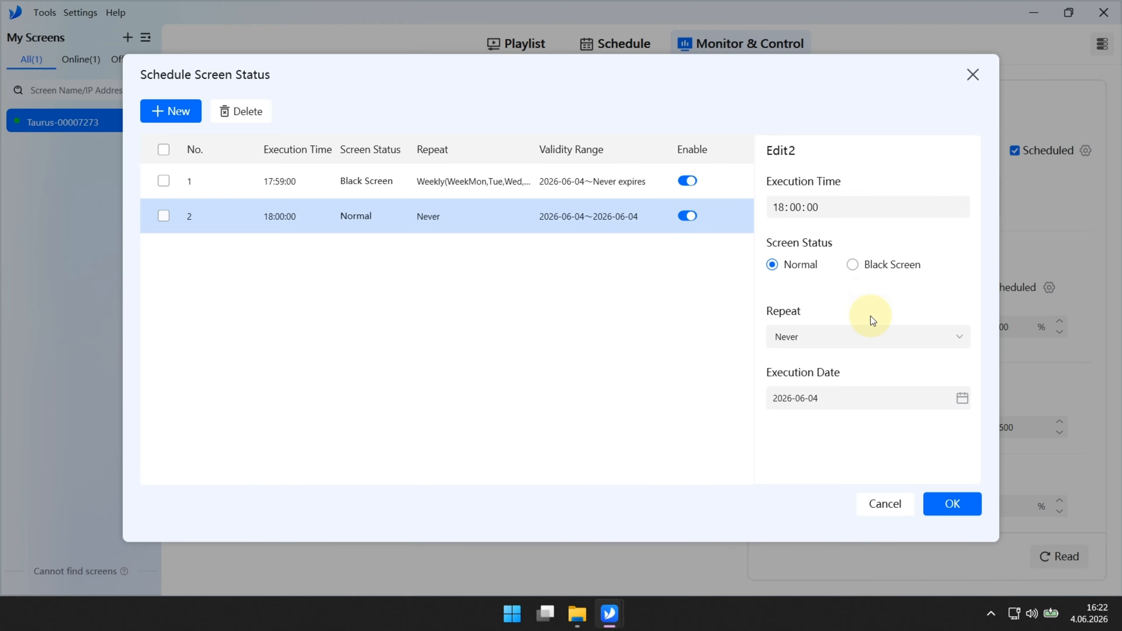
left_click(865, 336)
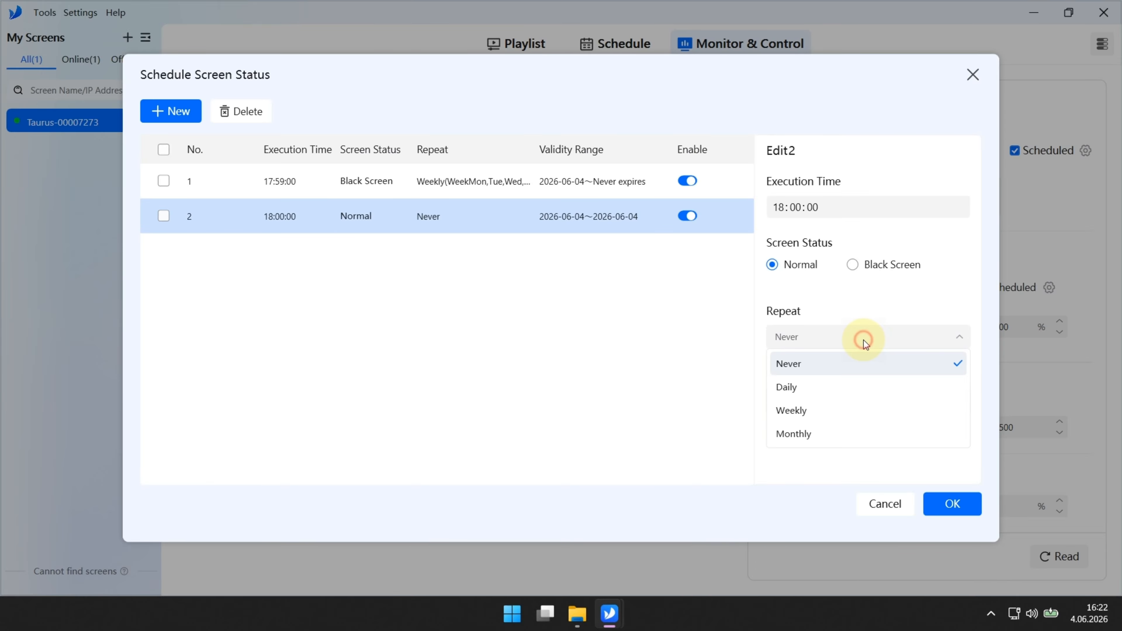
left_click(838, 411)
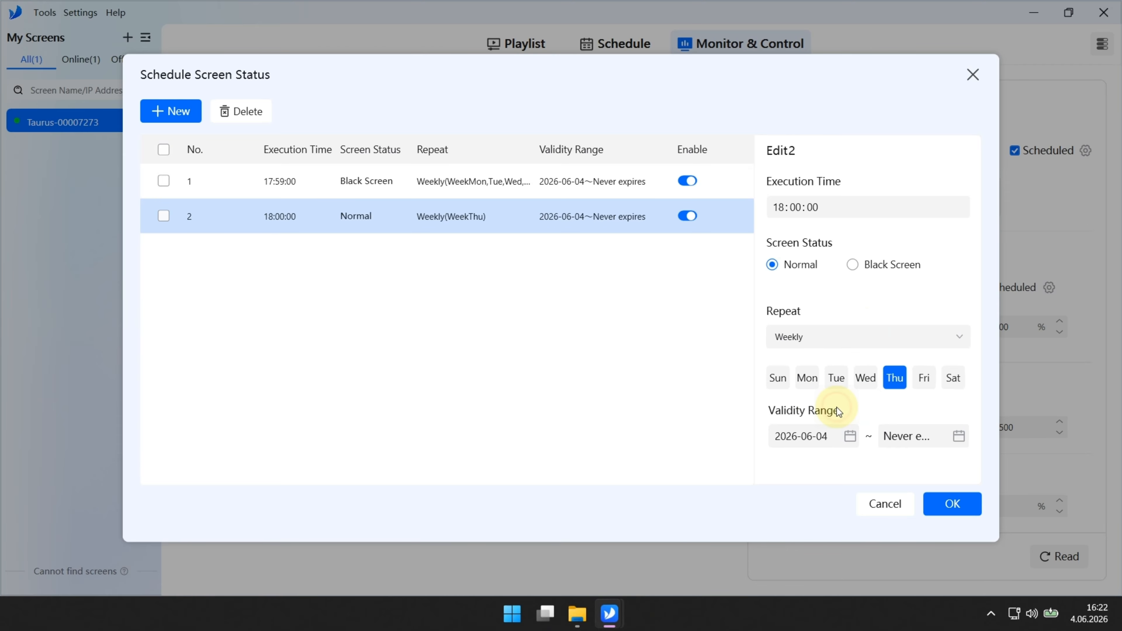
left_click(803, 358)
left_click(809, 407)
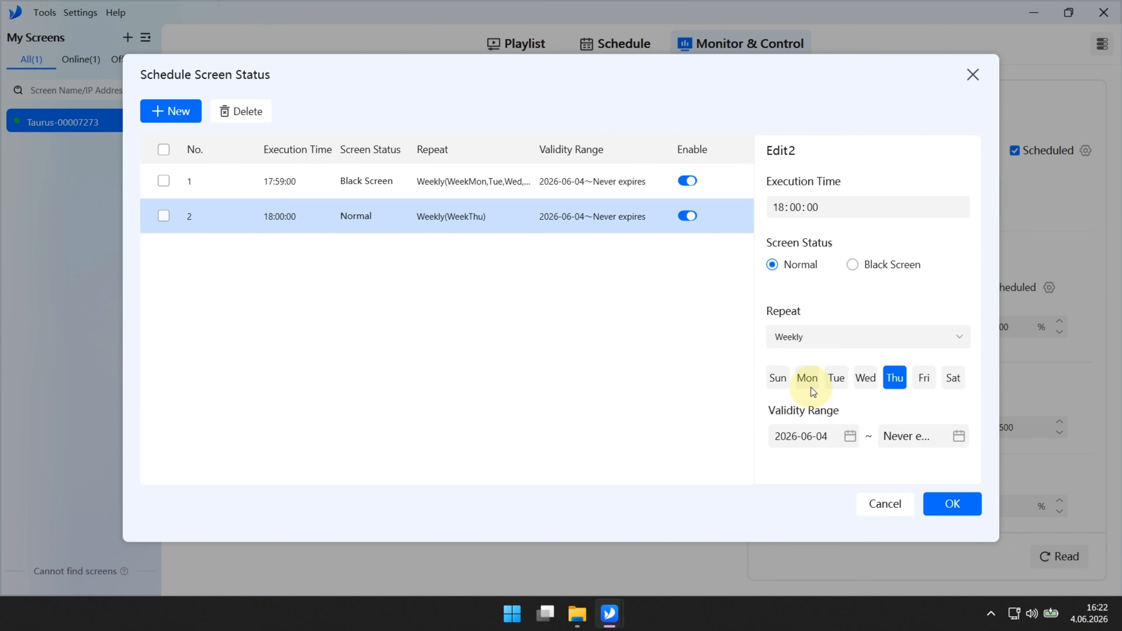
Step: Select Monday to Friday for the 18:00:00 Normal entry and save it
left_click(811, 385)
left_click(836, 378)
left_click(865, 377)
left_click(923, 378)
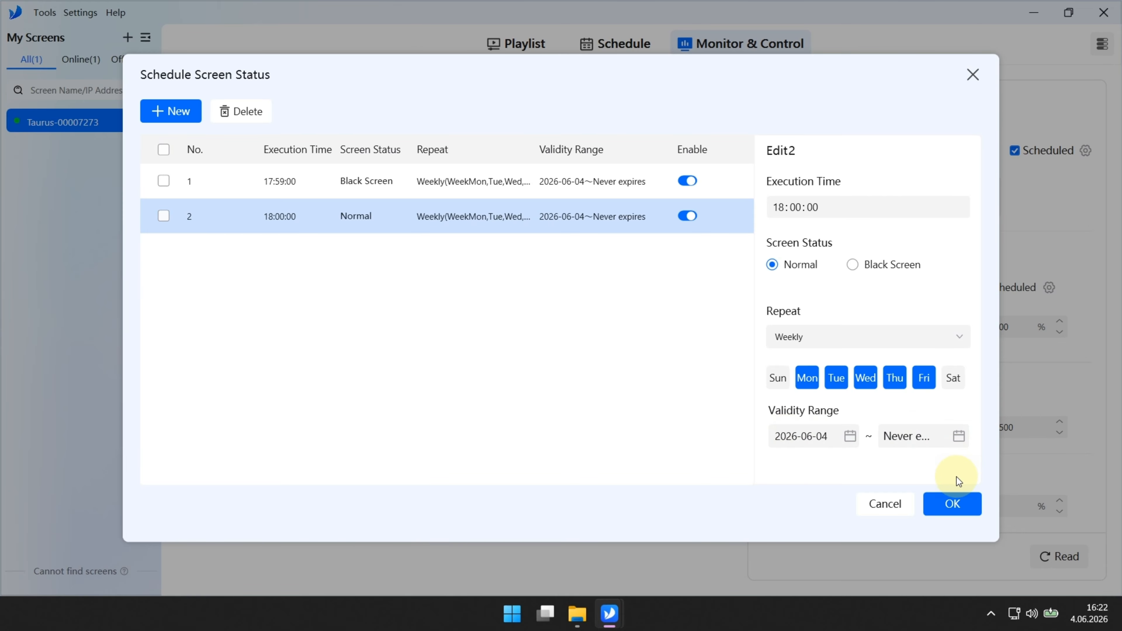
left_click(959, 501)
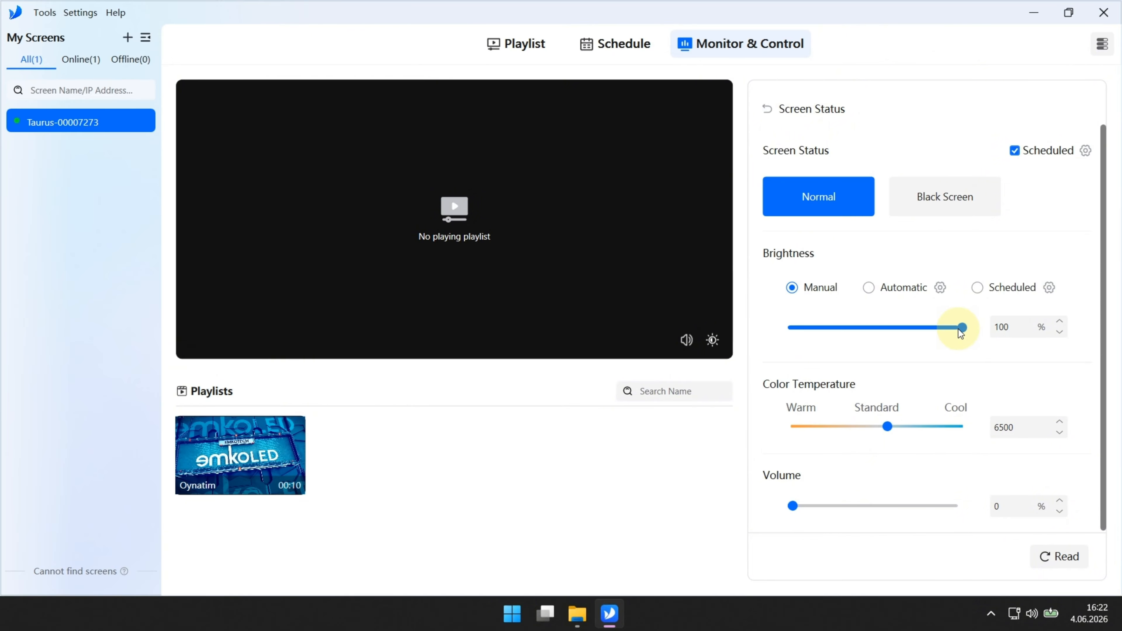
Step: Switch brightness from manual to Automatic and enable the ambient reading condition
mouse_move(961, 332)
left_mouse_down()
mouse_move(857, 333)
mouse_move(964, 332)
left_mouse_up()
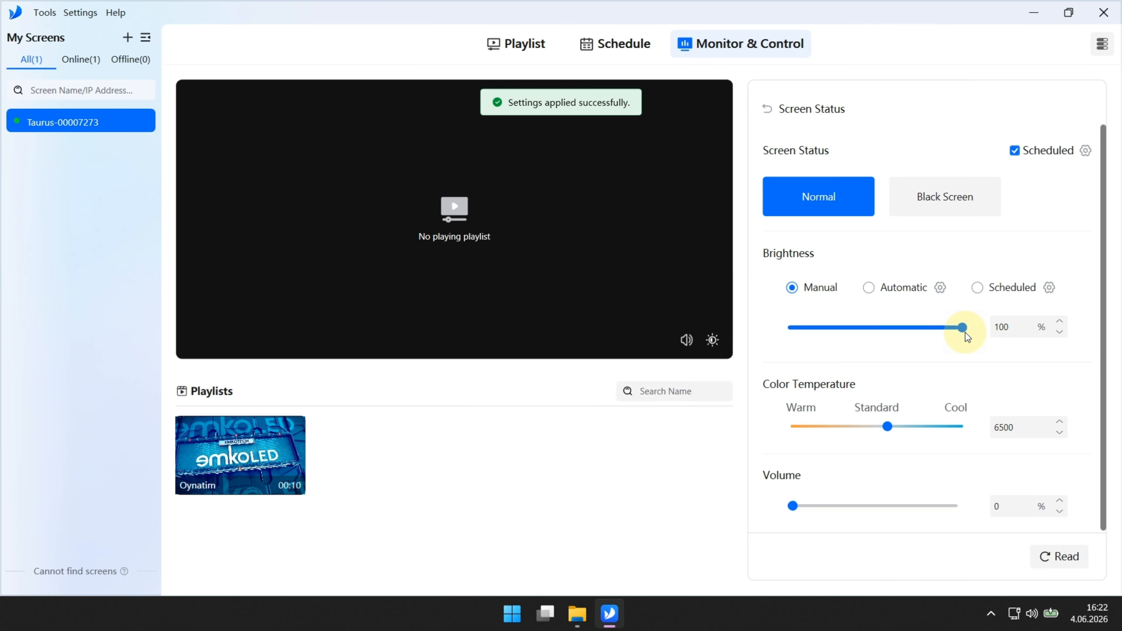
left_click(870, 290)
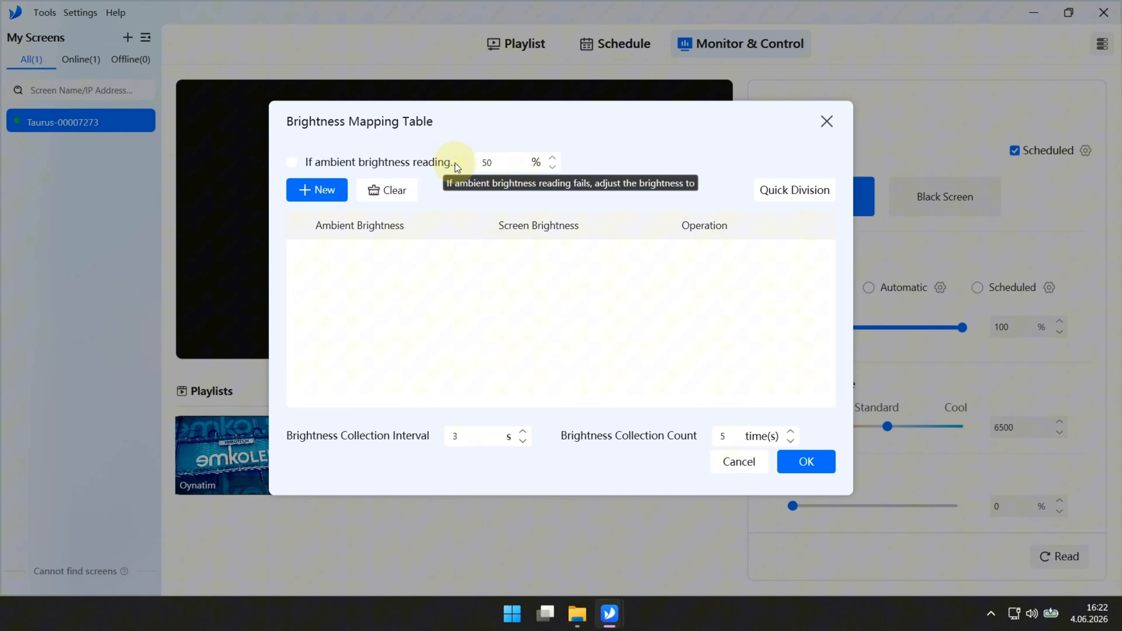
double_click(495, 161)
left_click(499, 161)
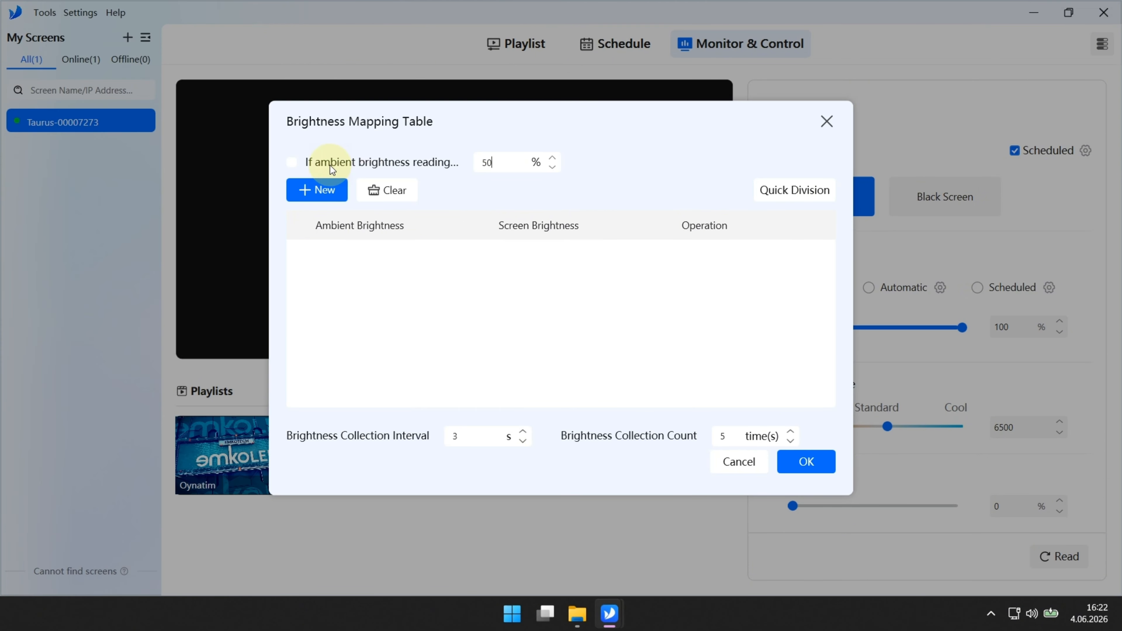
left_click(291, 162)
Step: Add a mapping row of 100 Lux to 85% screen brightness and apply it
left_click(319, 190)
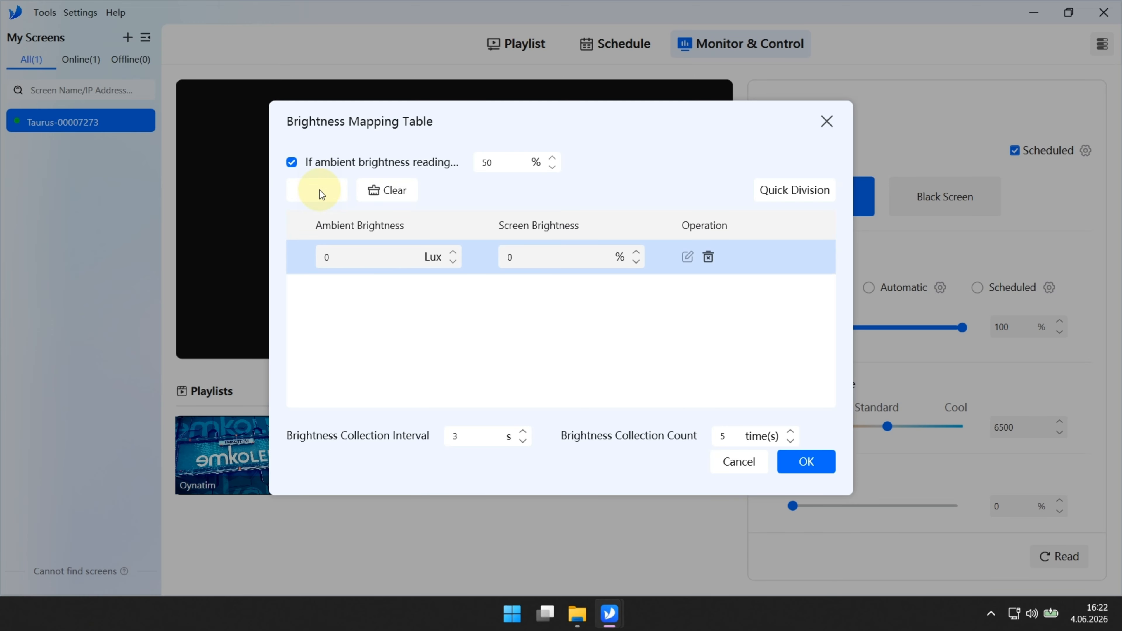
double_click(366, 258)
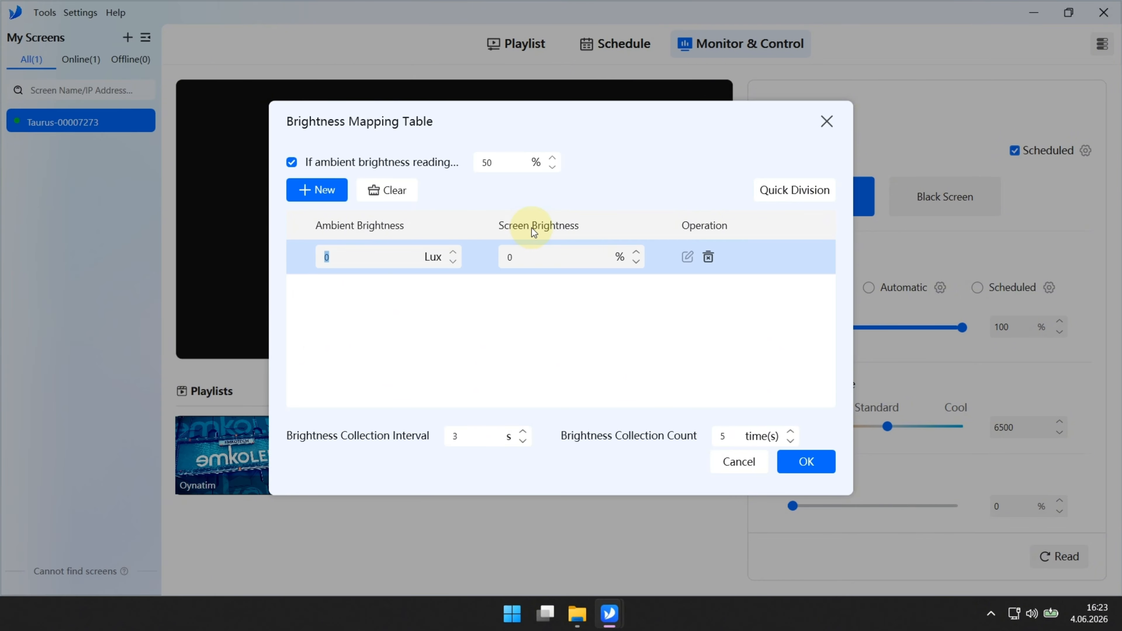
double_click(547, 257)
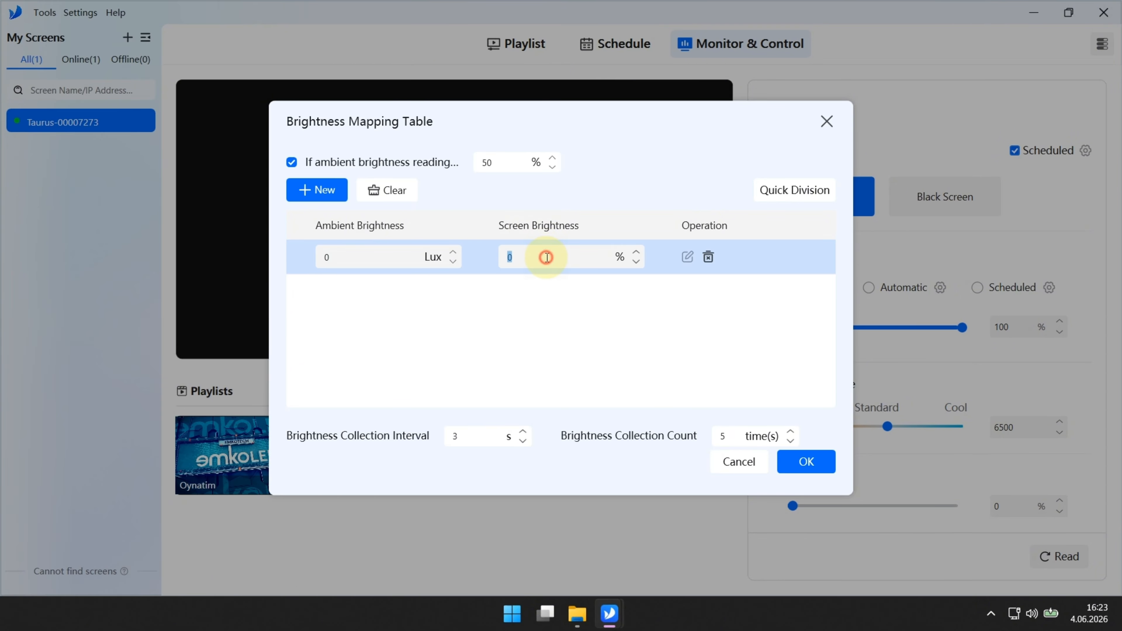
type("85")
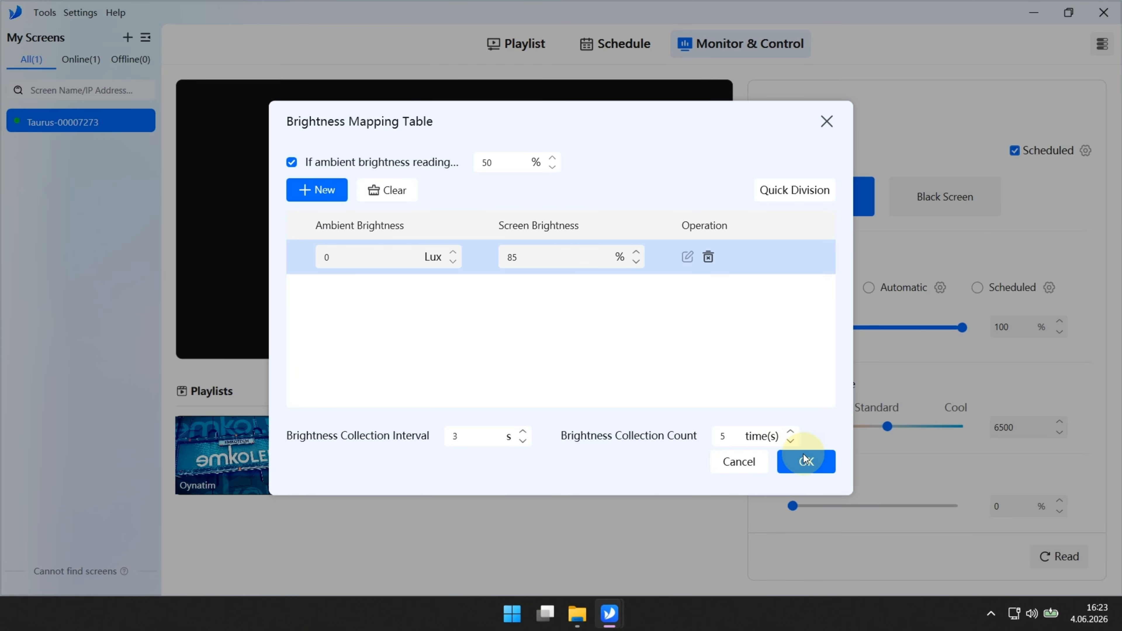
left_click(807, 464)
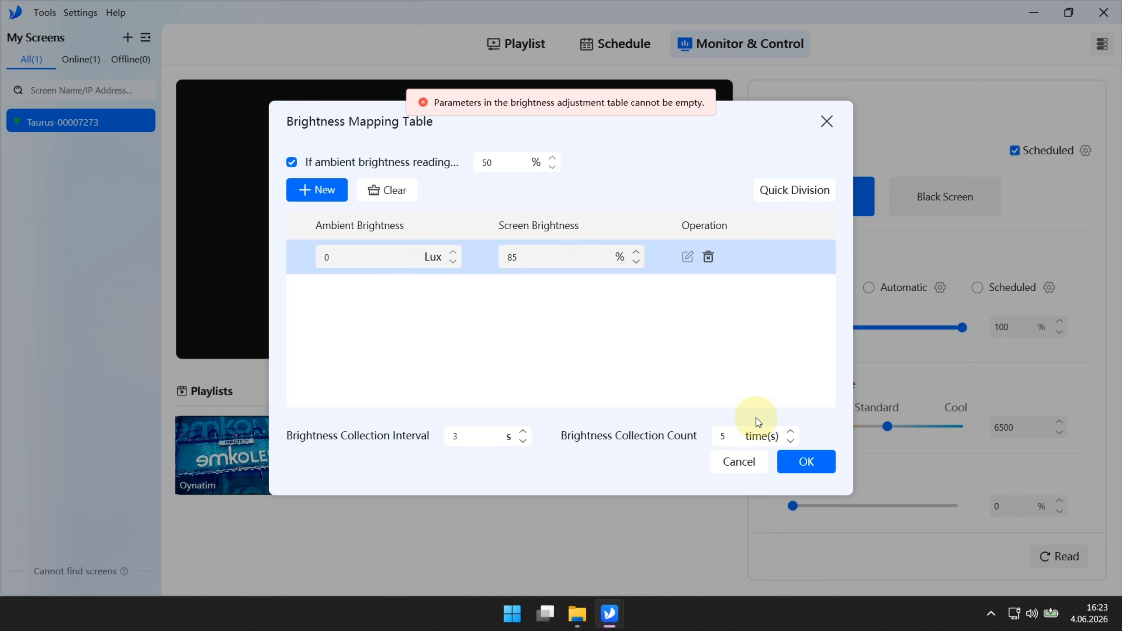
double_click(376, 256)
type("100")
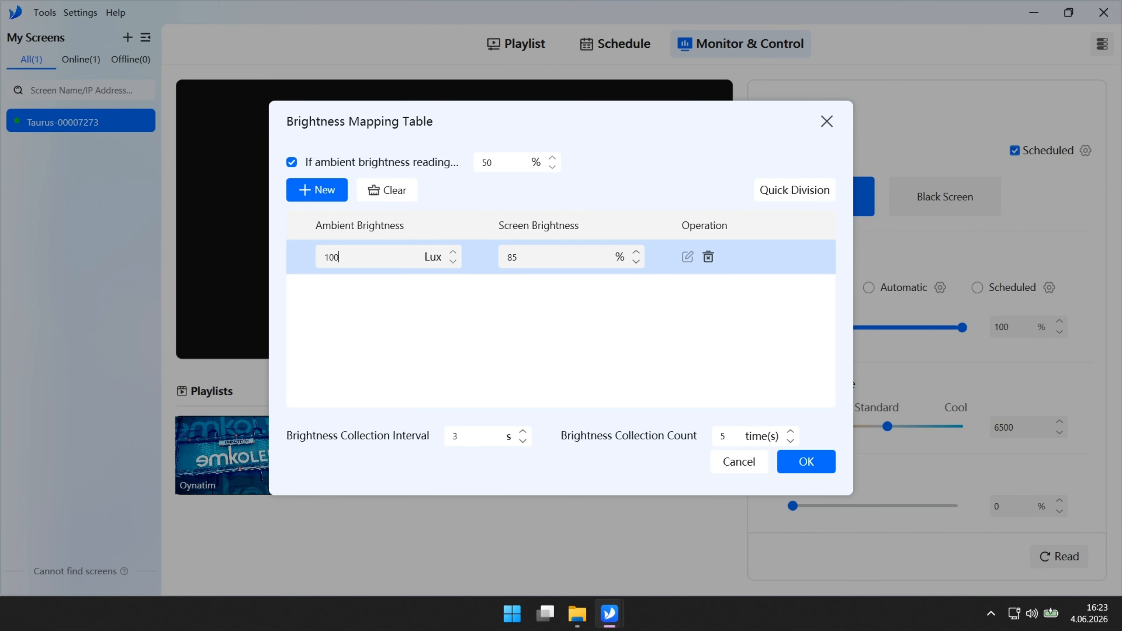
left_click(803, 460)
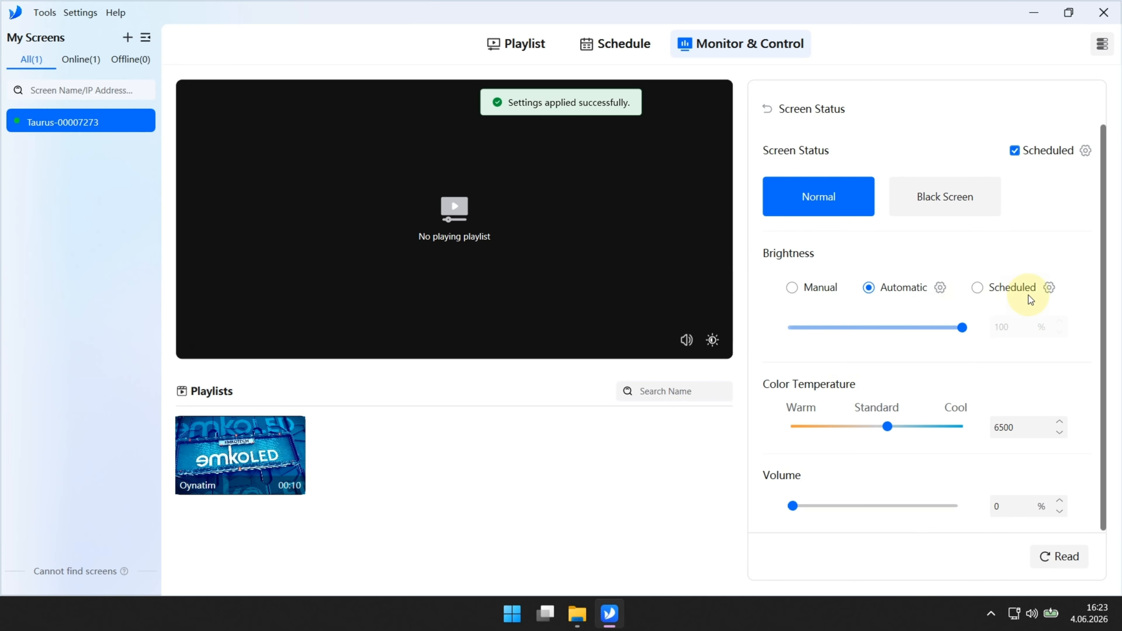
Step: Add a scheduled brightness entry at 18:01 with 25% brightness, repeating weekly on weekdays
left_click(979, 288)
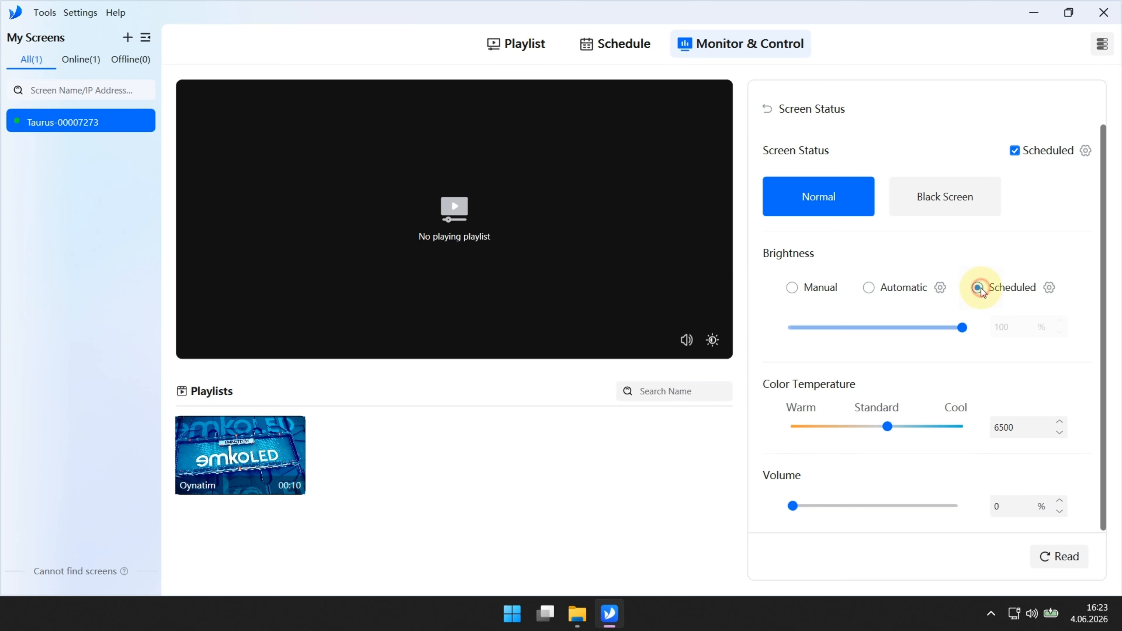
left_click(1050, 288)
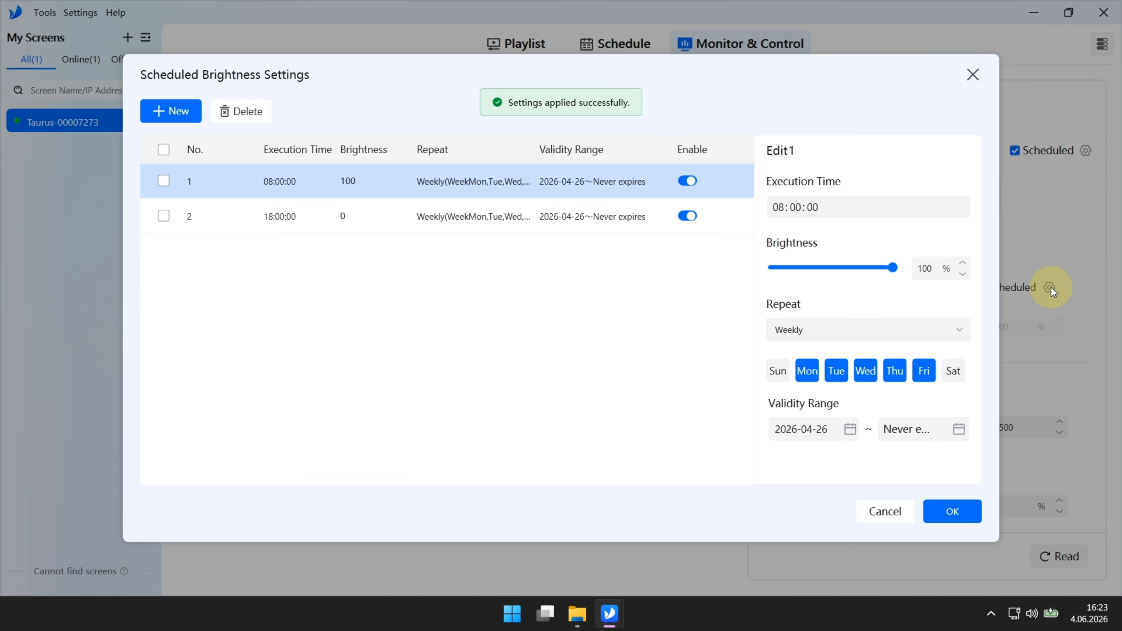
left_click(159, 112)
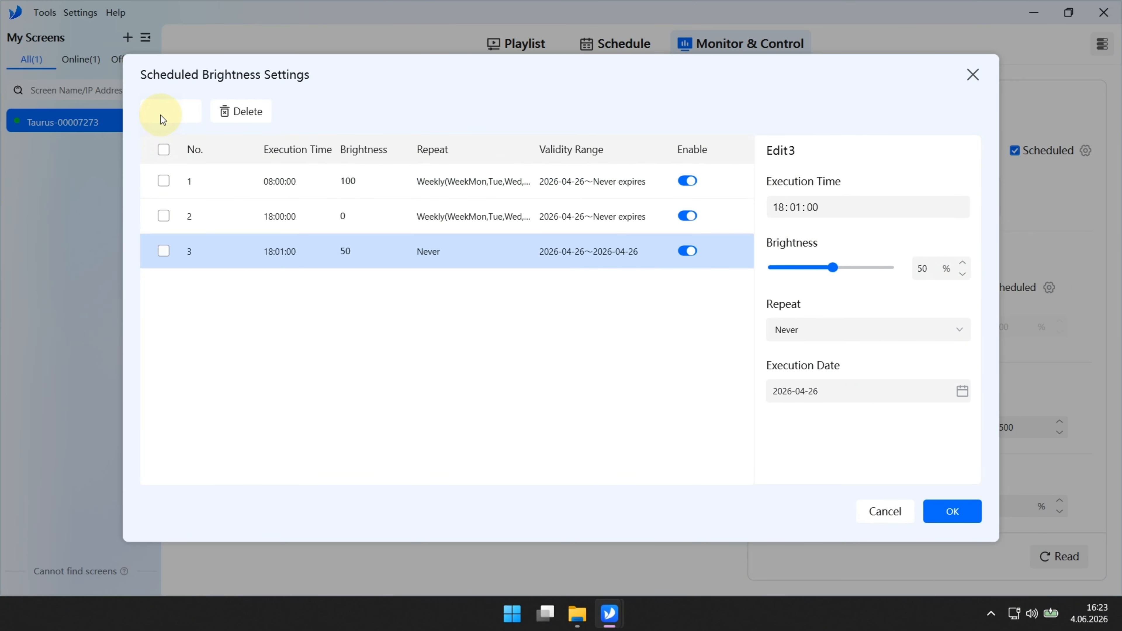
left_click(826, 216)
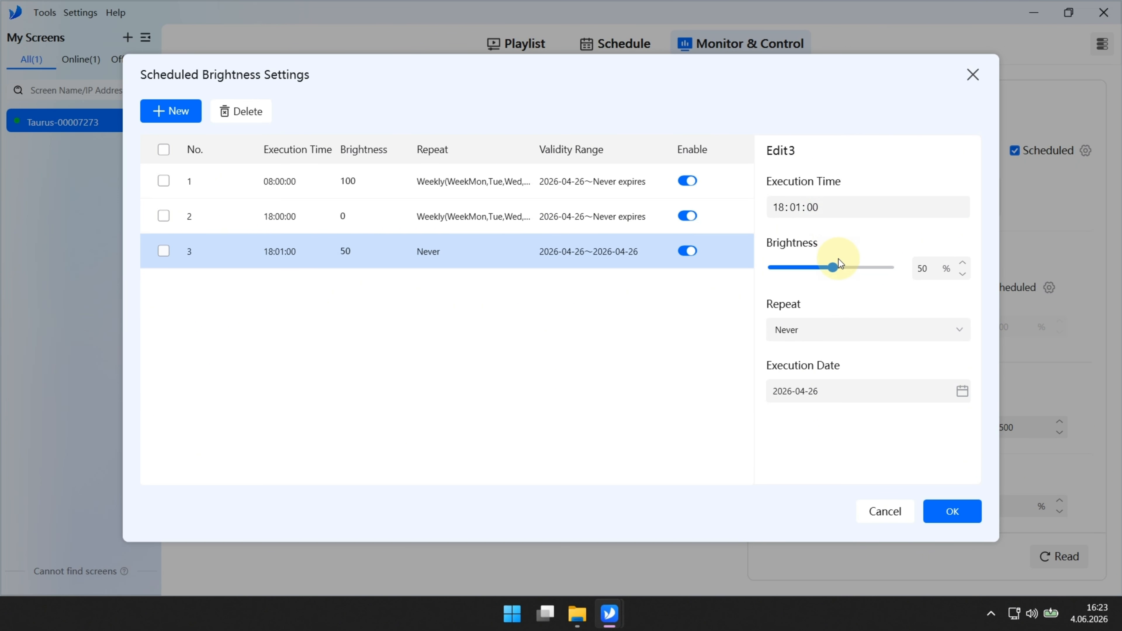
left_click_drag(836, 268, 803, 268)
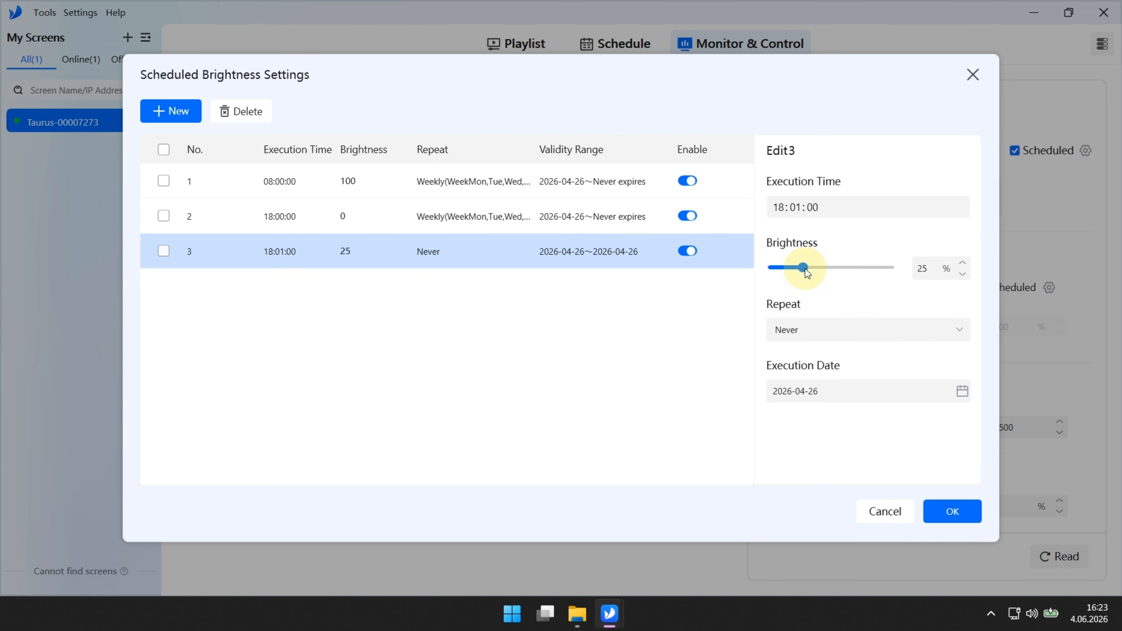
left_click(819, 331)
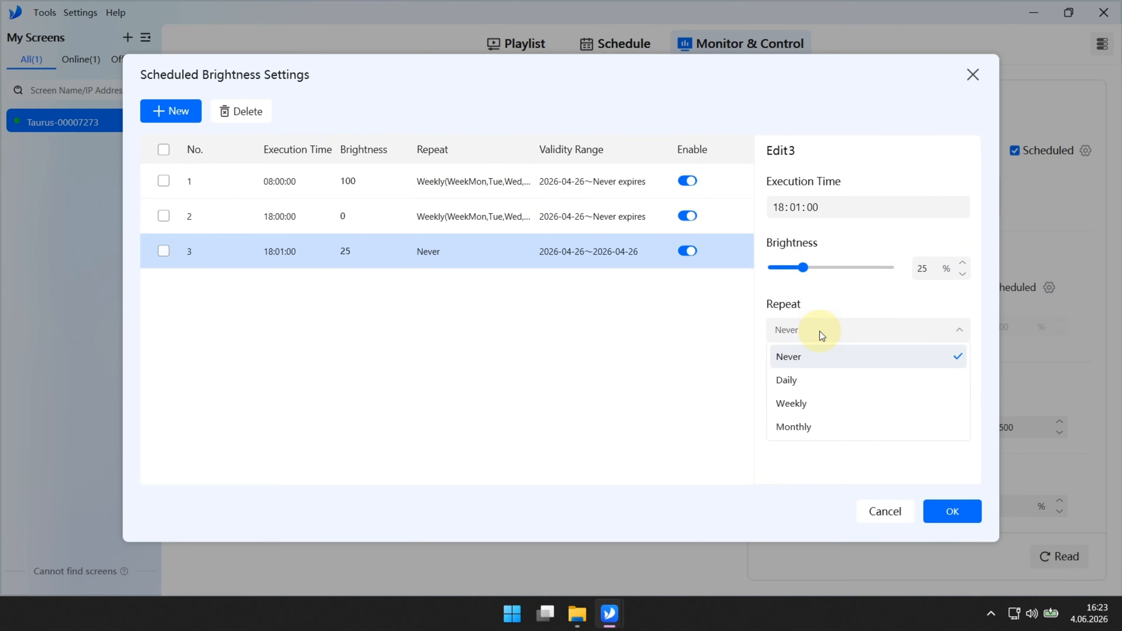
left_click(803, 402)
left_click(805, 374)
left_click(830, 373)
left_click(867, 372)
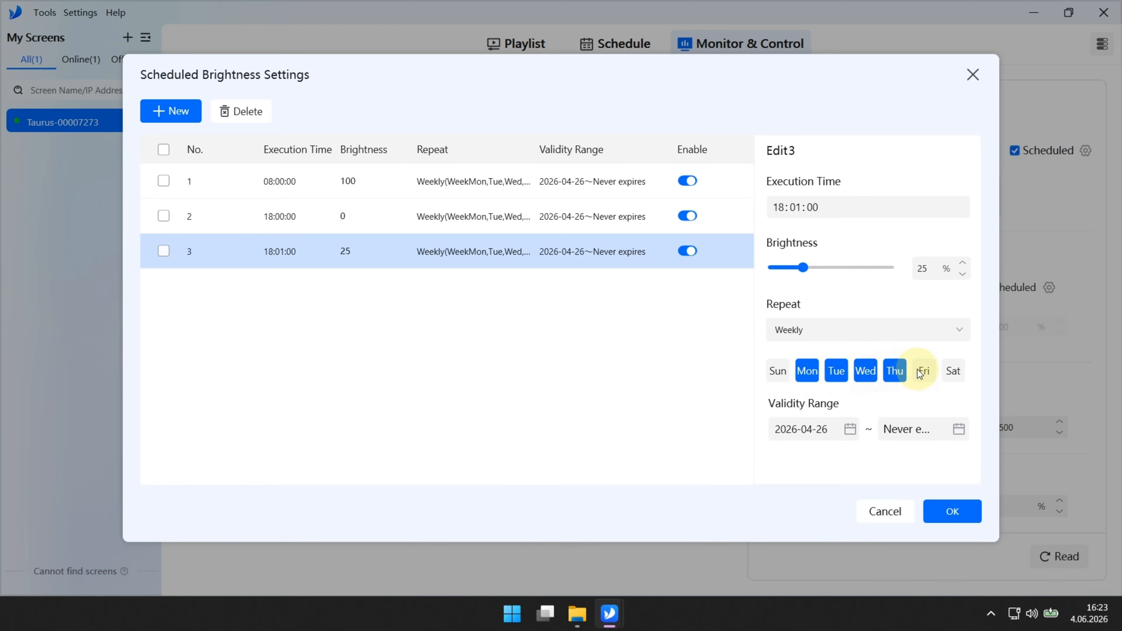
Step: Leave the entry's validity dates unchanged and apply the brightness schedule
left_click(850, 428)
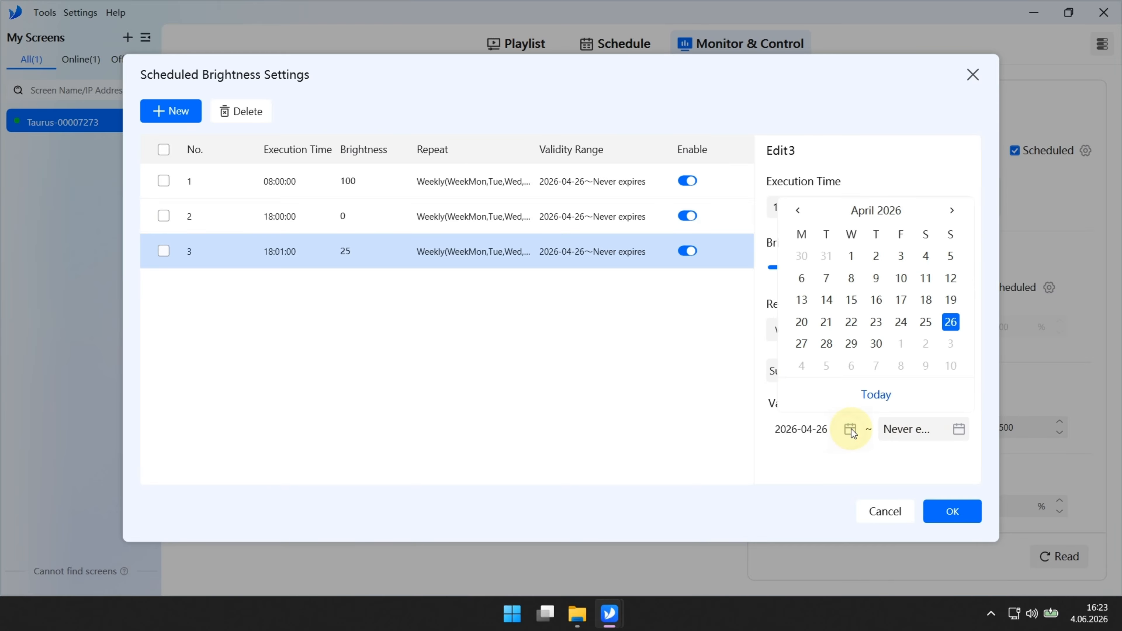
left_click(850, 429)
left_click(959, 429)
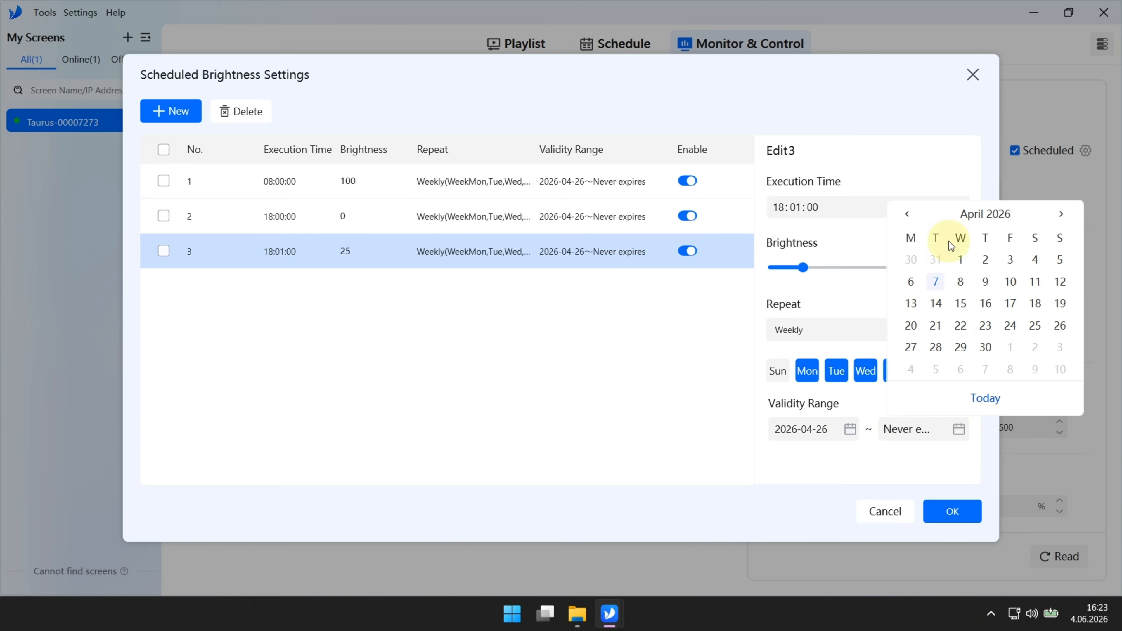
left_click(963, 432)
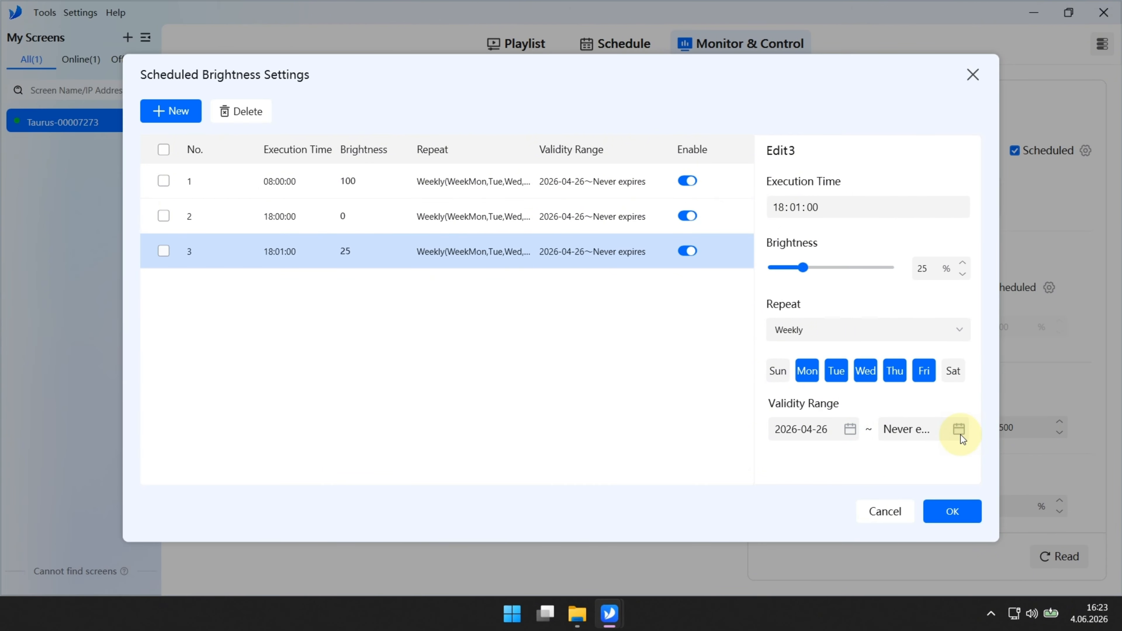
left_click(958, 505)
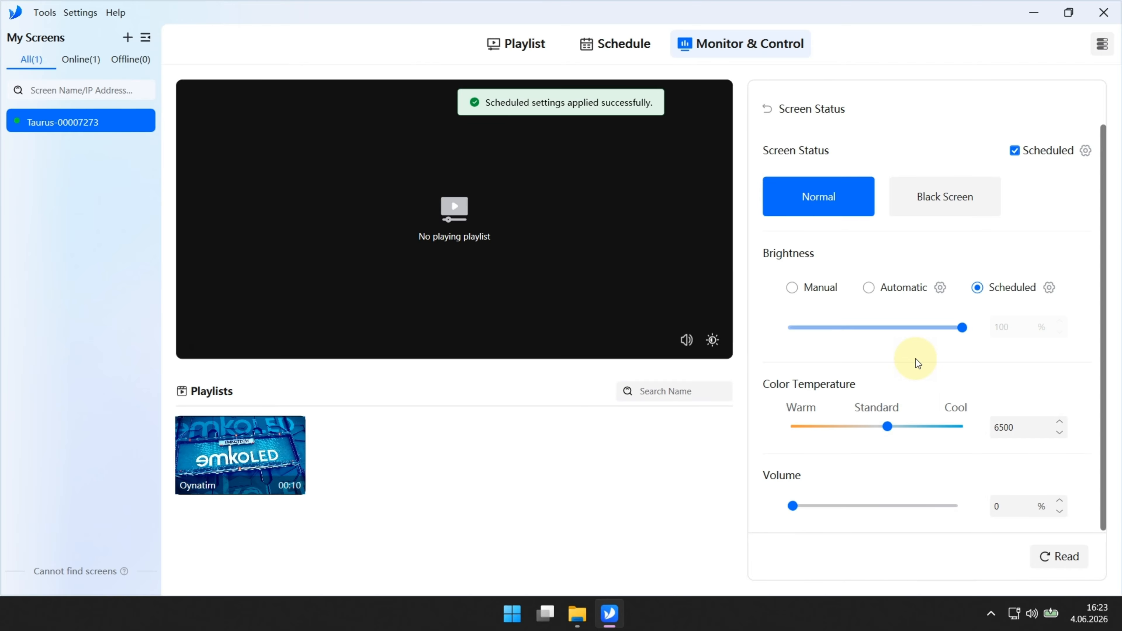
Step: Delete the 08:00 and 18:00 entries from the brightness schedule and close it
left_click(1048, 288)
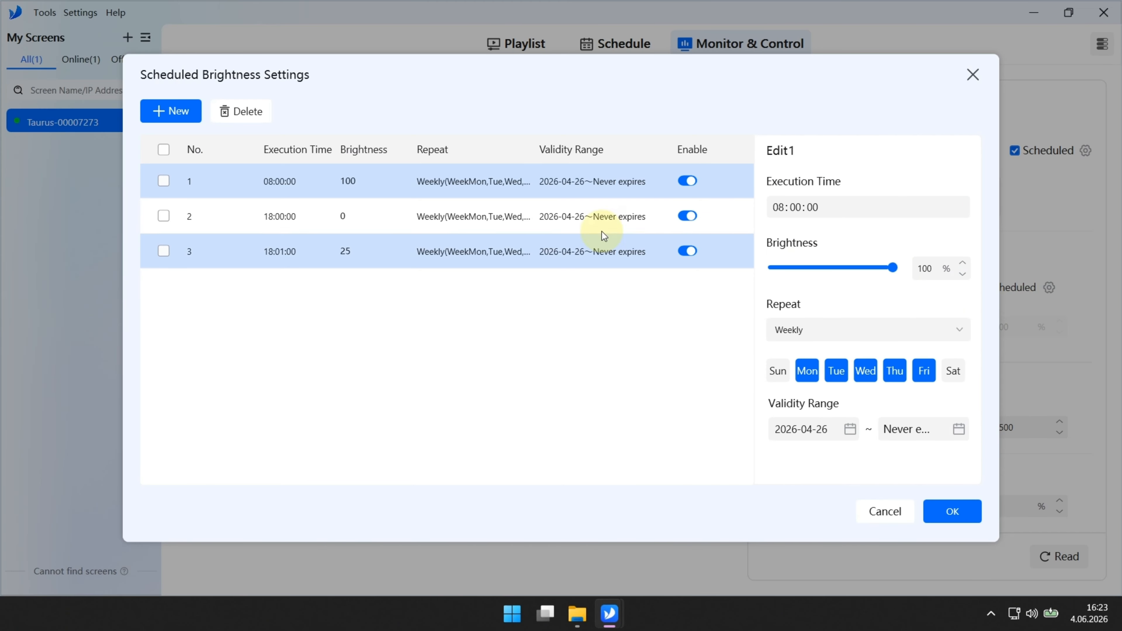
left_click(163, 181)
left_click(163, 216)
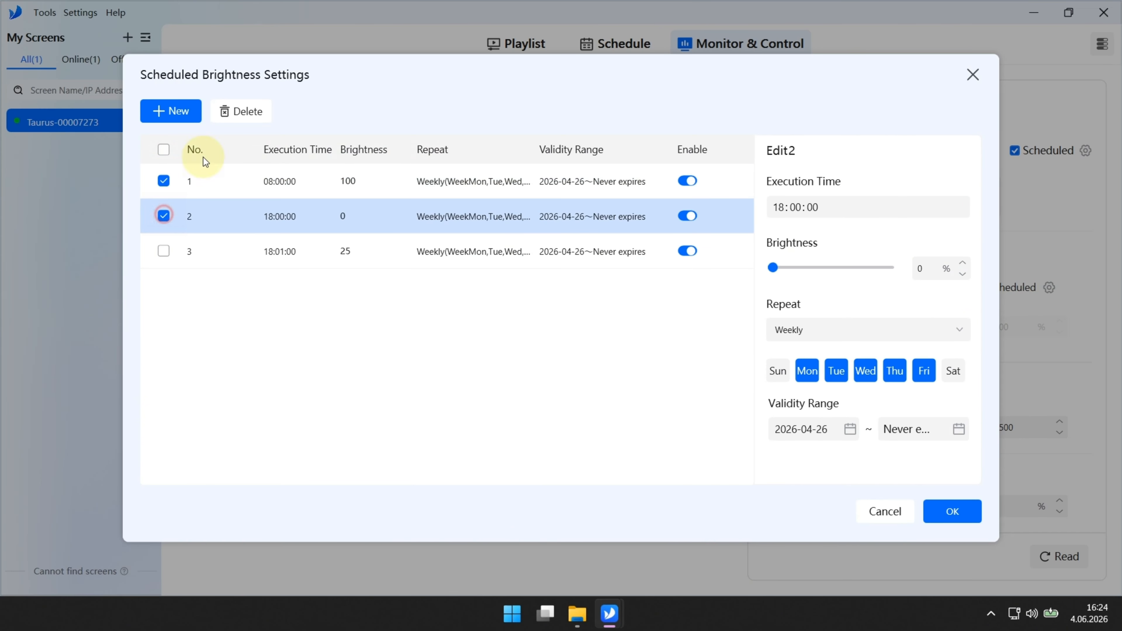
left_click(241, 111)
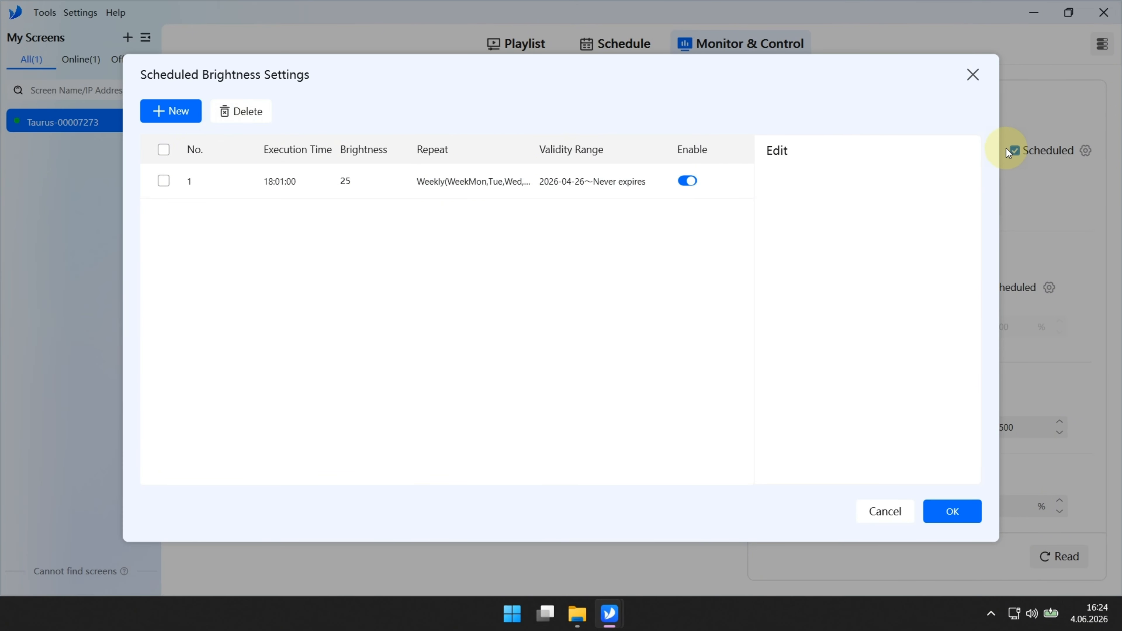
left_click(973, 74)
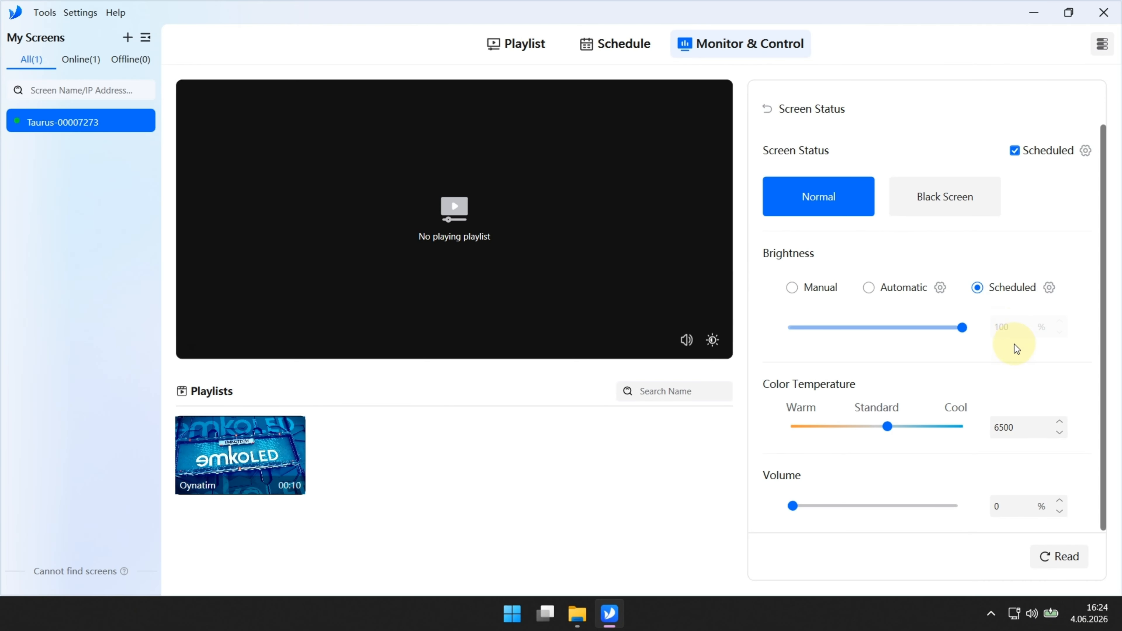
scroll(1013, 347, "down", 1)
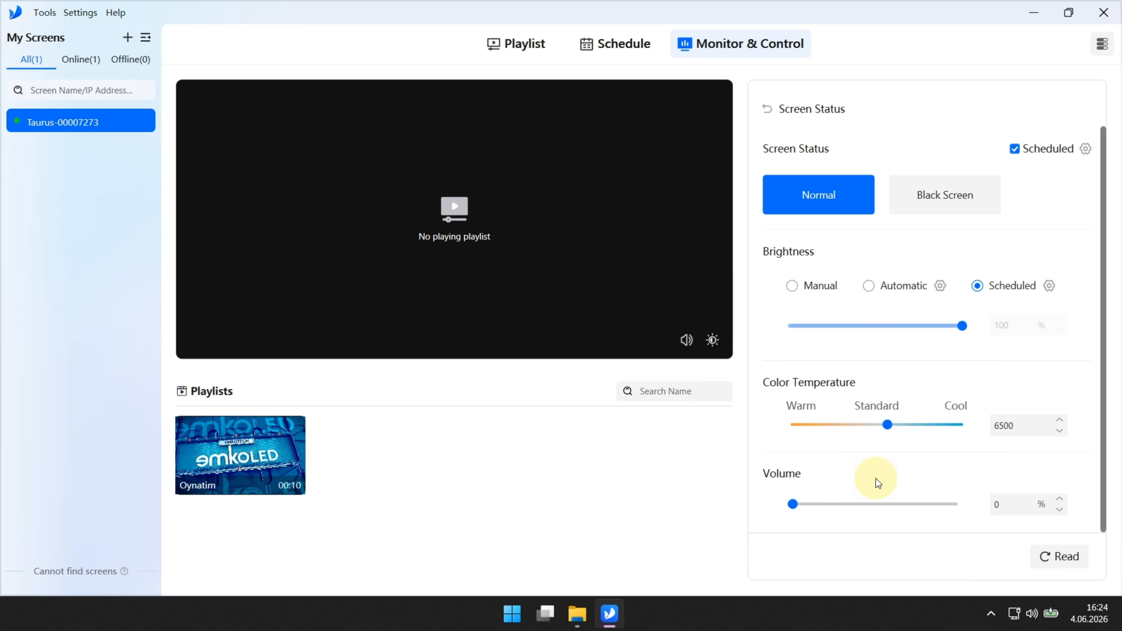
left_click(853, 620)
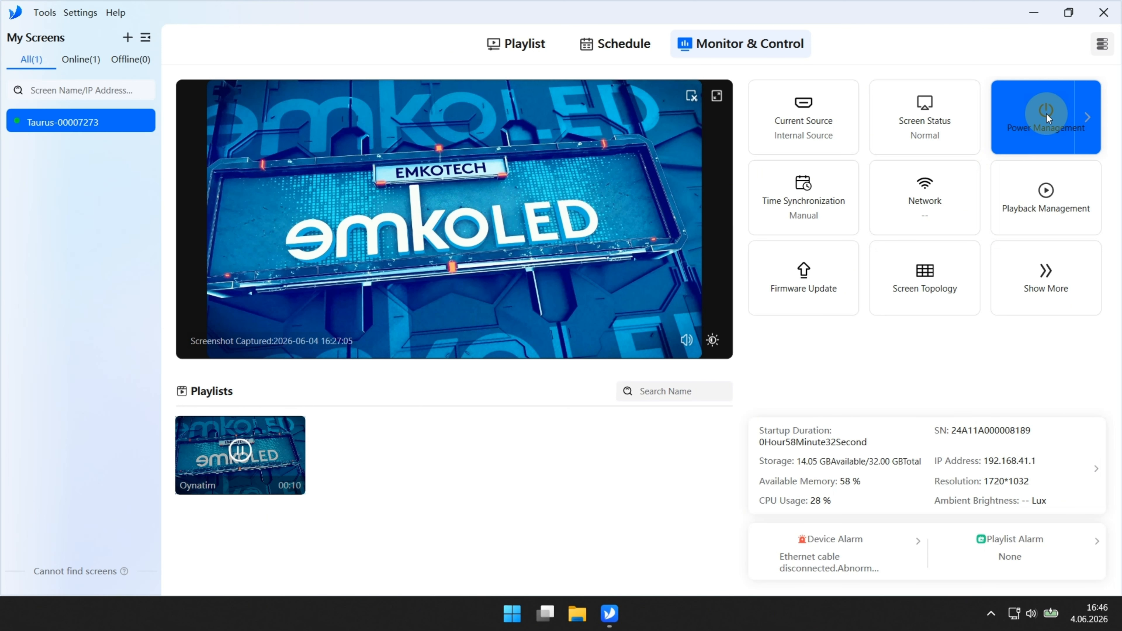
Step: Open the Power Management page for the Taurus screen from Monitor & Control
left_click(1050, 110)
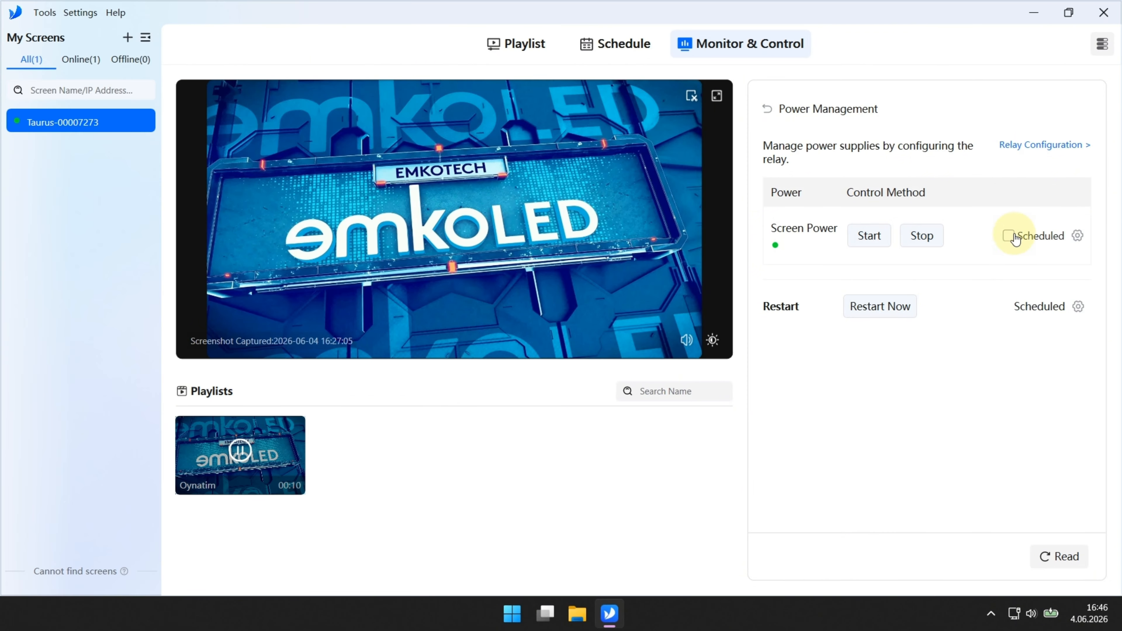
Step: Add a new Screen Power task at 08:00:00 with the Start command
left_click(1048, 240)
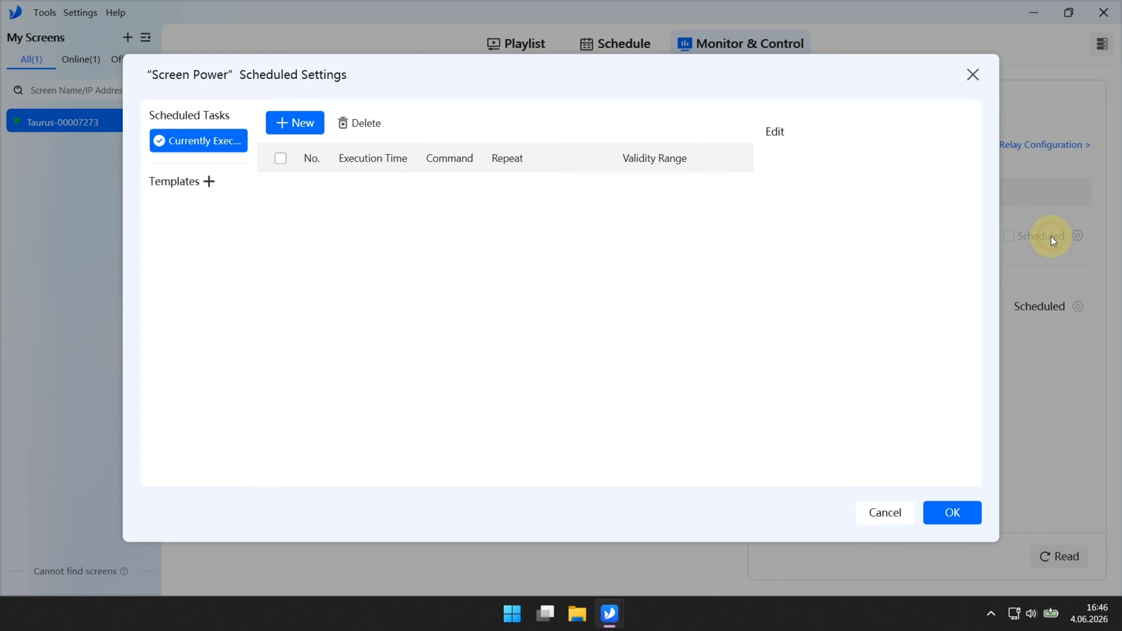
left_click(296, 127)
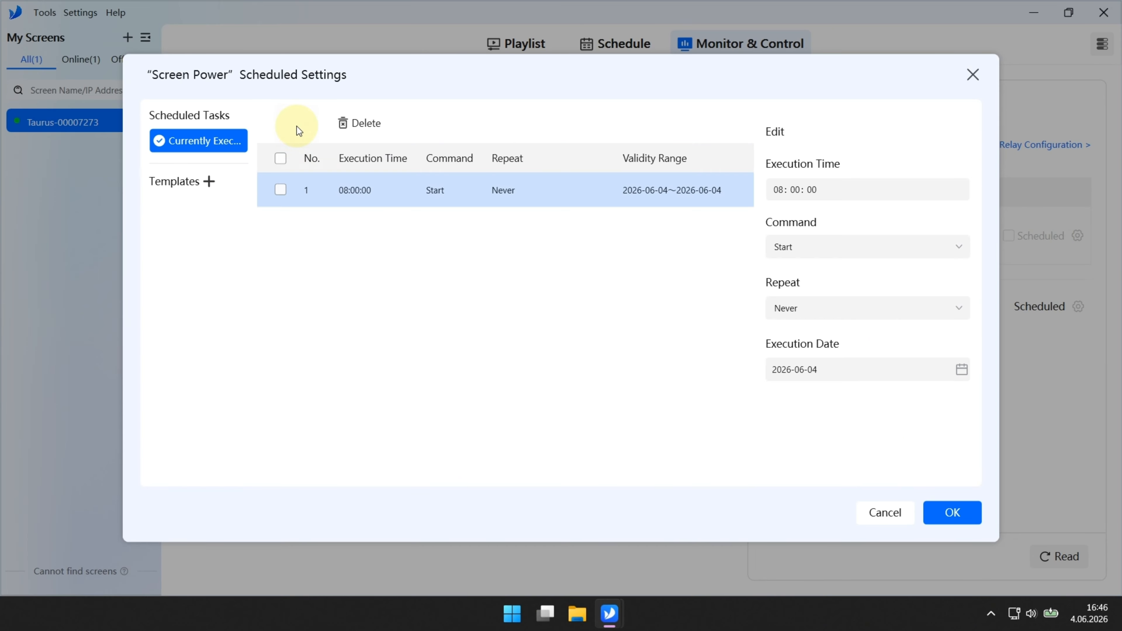
left_click(779, 189)
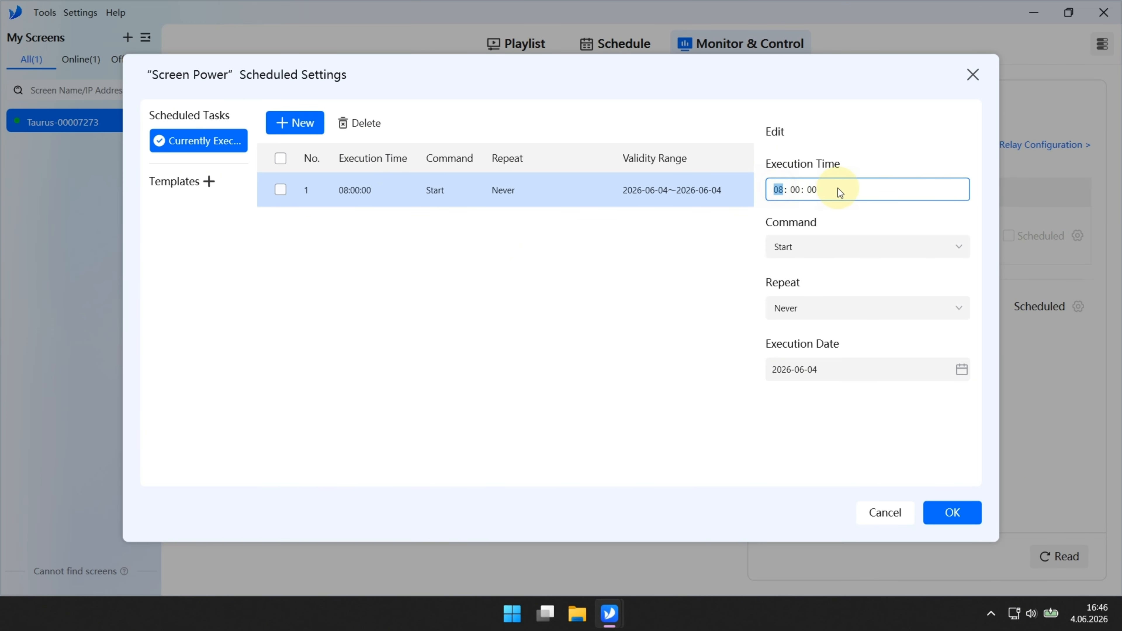
left_click(797, 189)
left_click(816, 227)
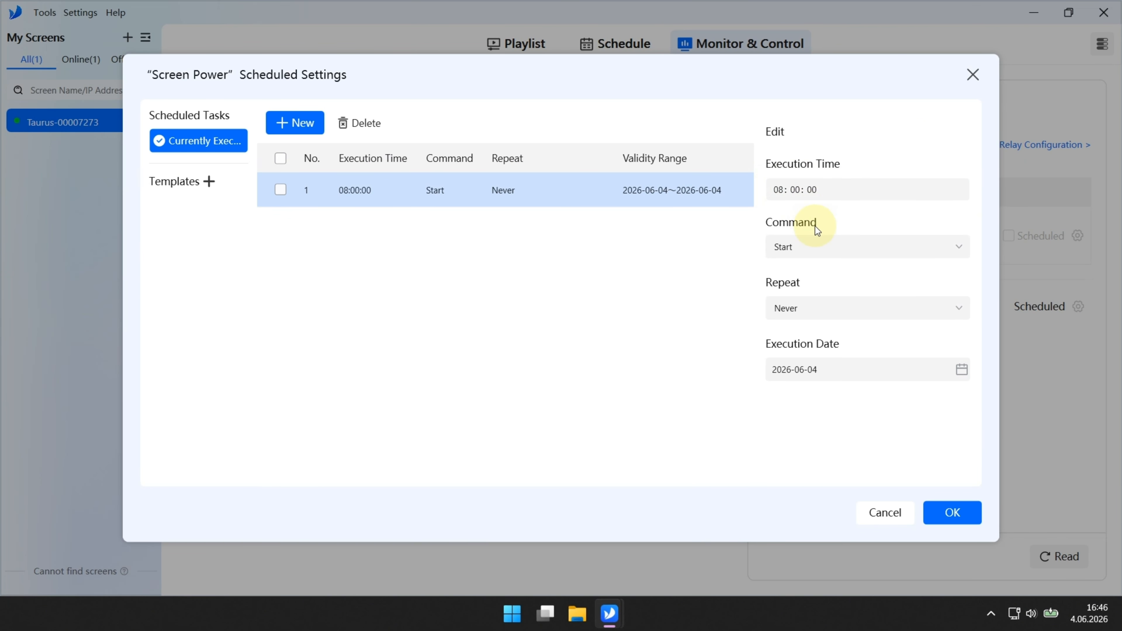
left_click(826, 248)
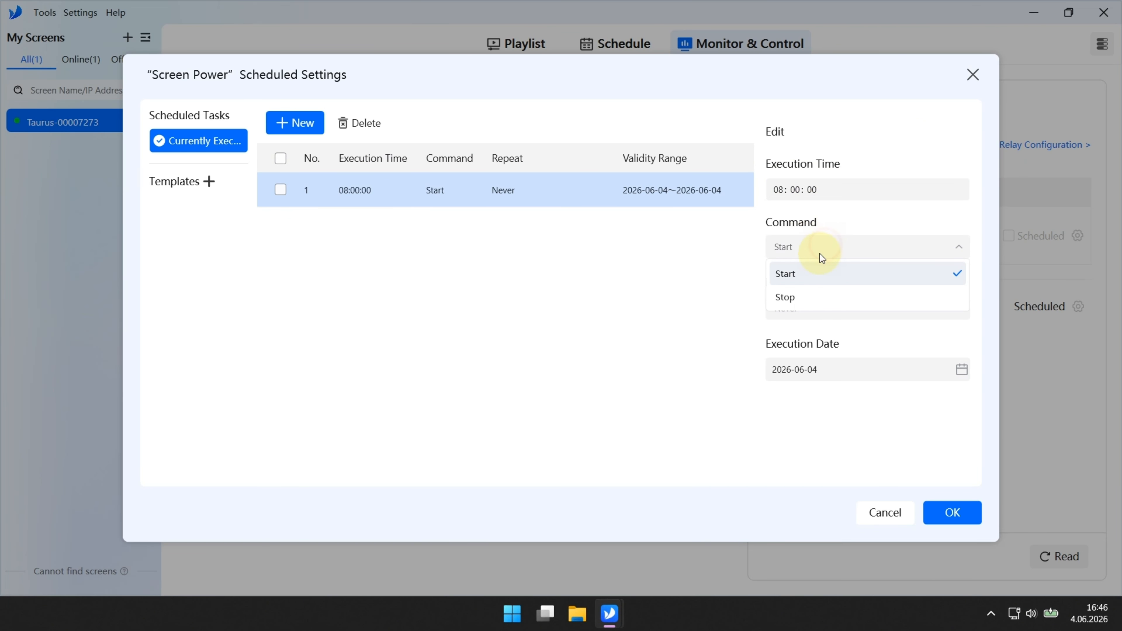
left_click(800, 295)
left_click(796, 248)
left_click(797, 270)
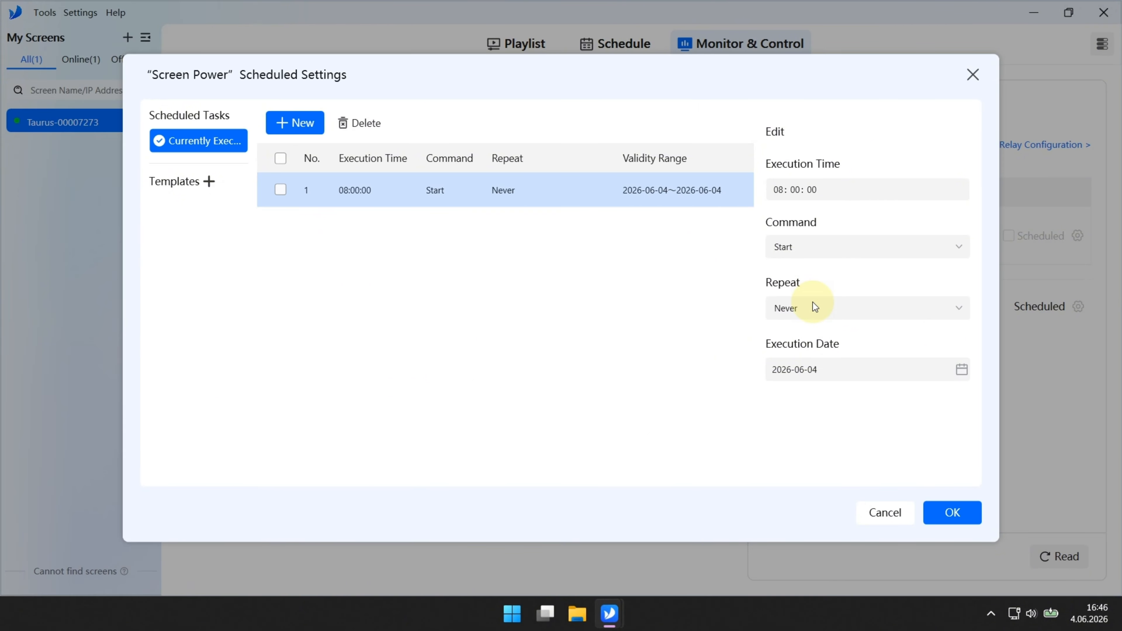
Step: Repeat the power task weekly Monday–Friday, never expiring, and apply the schedule
left_click(818, 307)
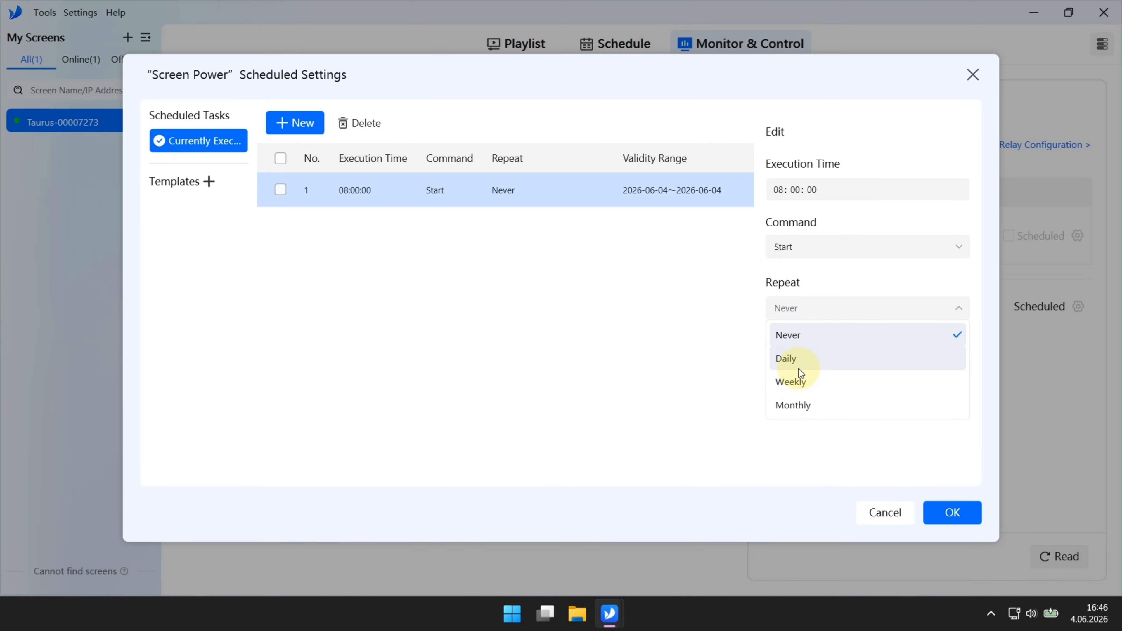
left_click(803, 381)
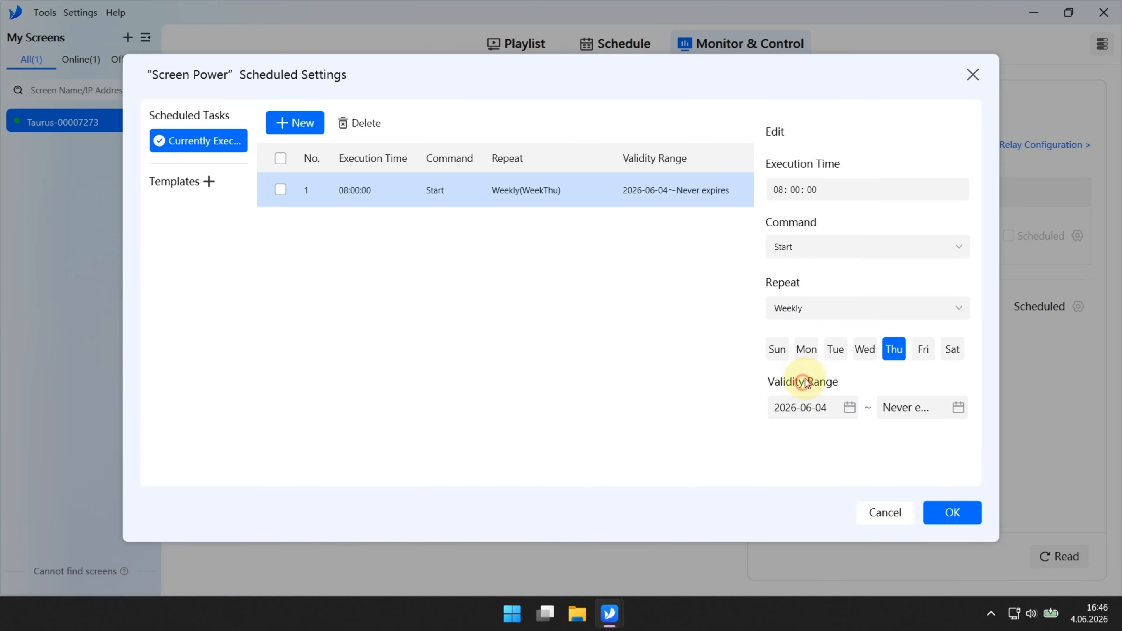
left_click(806, 349)
left_click(835, 349)
left_click(864, 349)
left_click(917, 353)
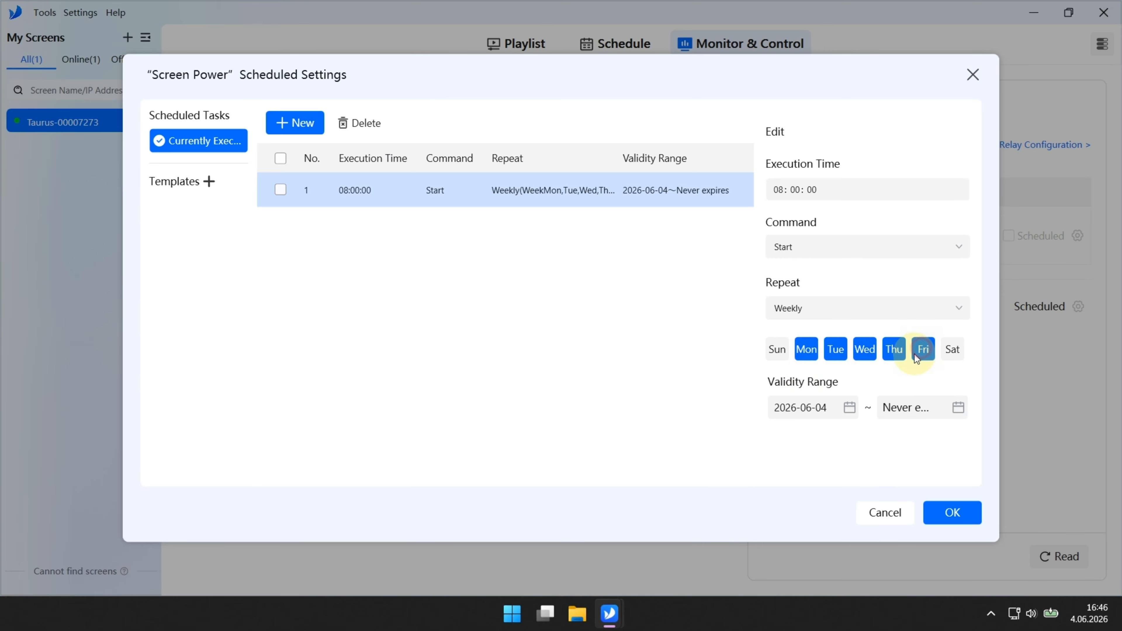
left_click(846, 406)
left_click(846, 402)
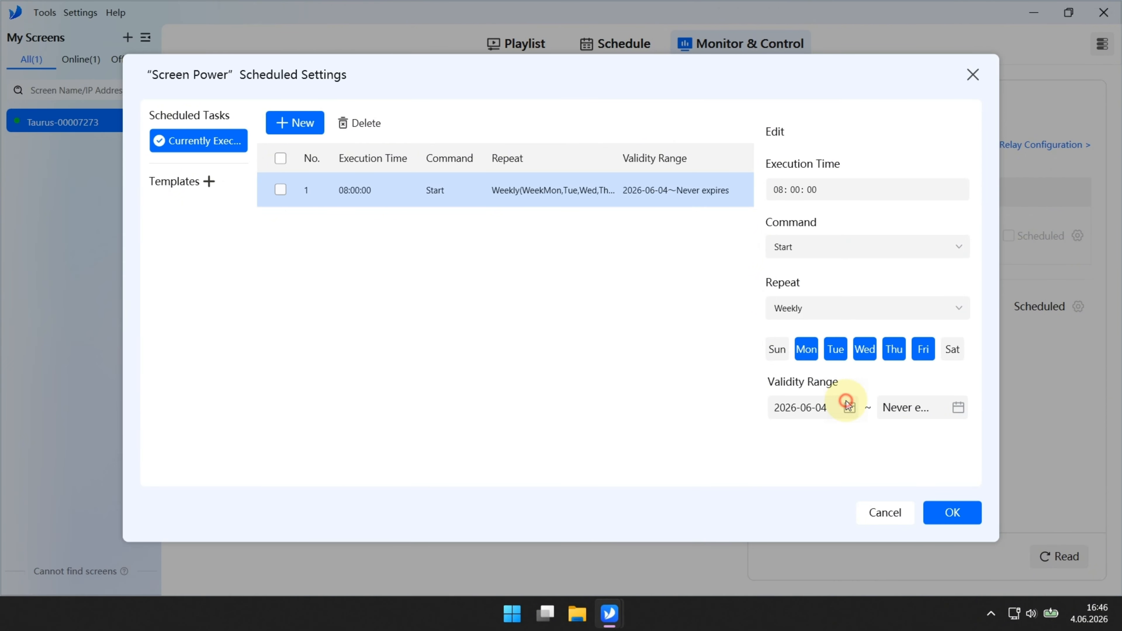
left_click(958, 410)
left_click(958, 409)
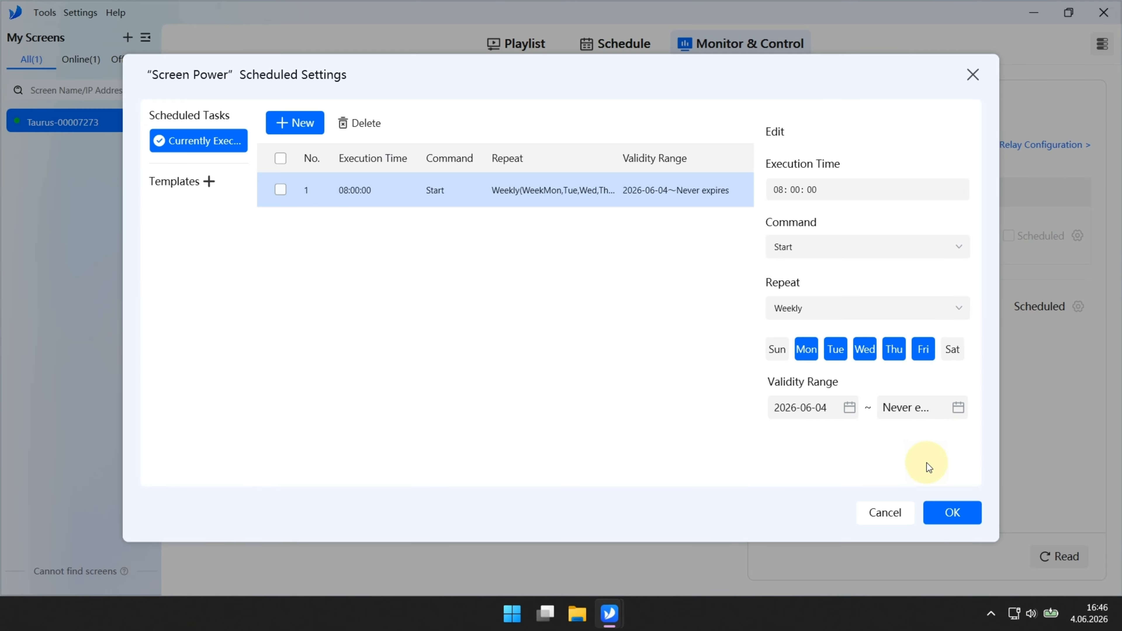
left_click(955, 513)
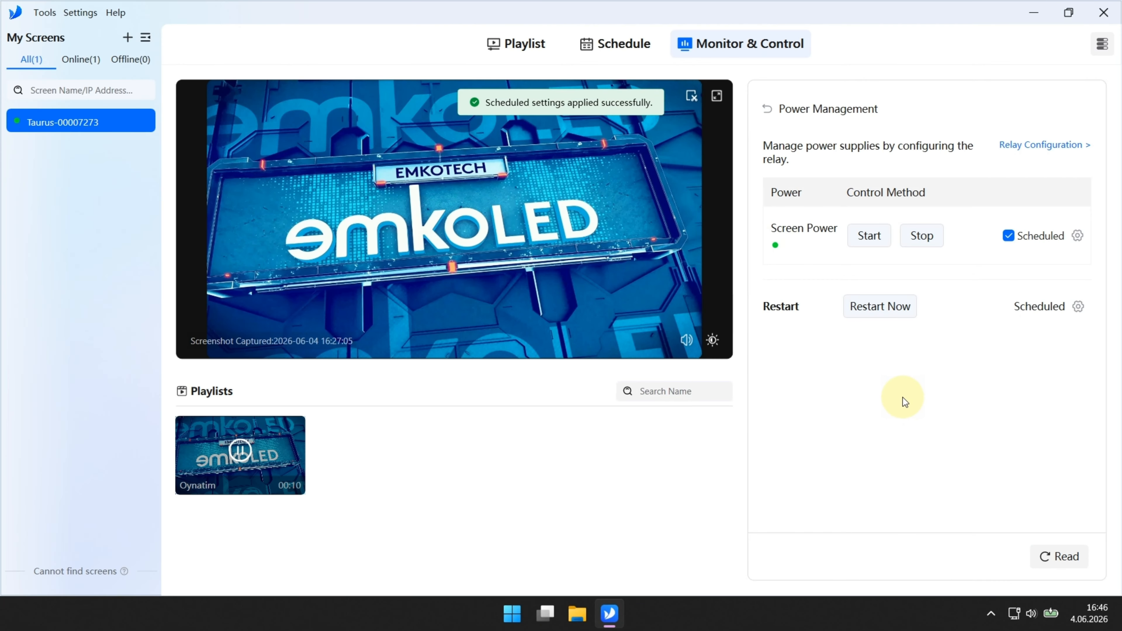
Step: Open the Scheduled Restart Settings dialog from the Restart gear in Power Management
left_click(897, 406)
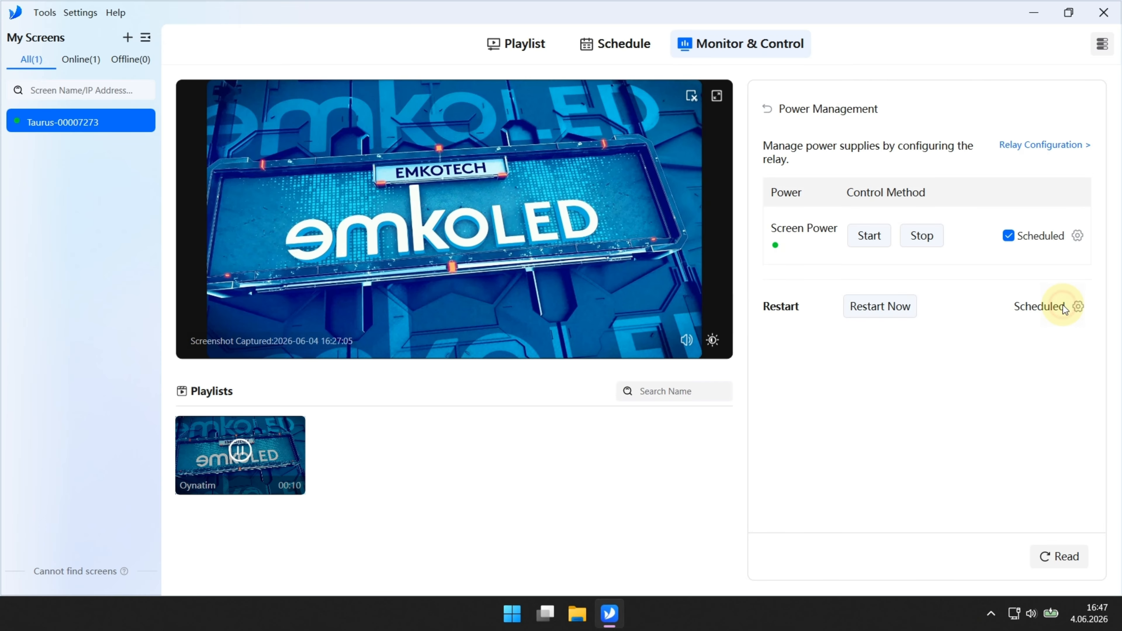
left_click(1077, 306)
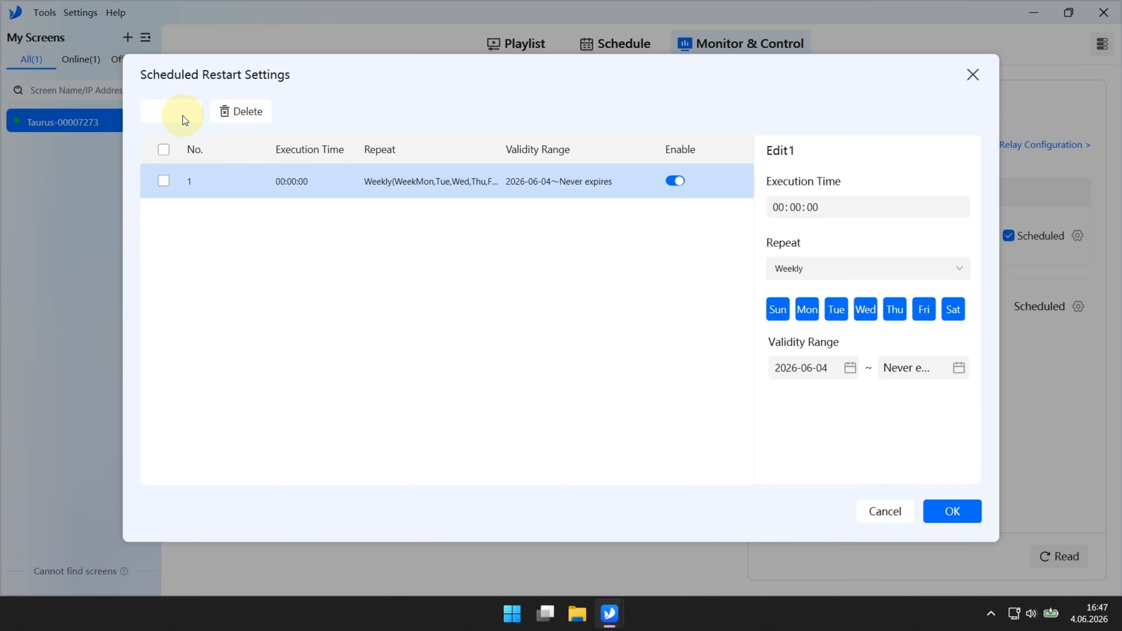
Step: Add a restart task at 00:01:00 repeating weekly Monday to Friday
left_click(182, 116)
left_click(777, 206)
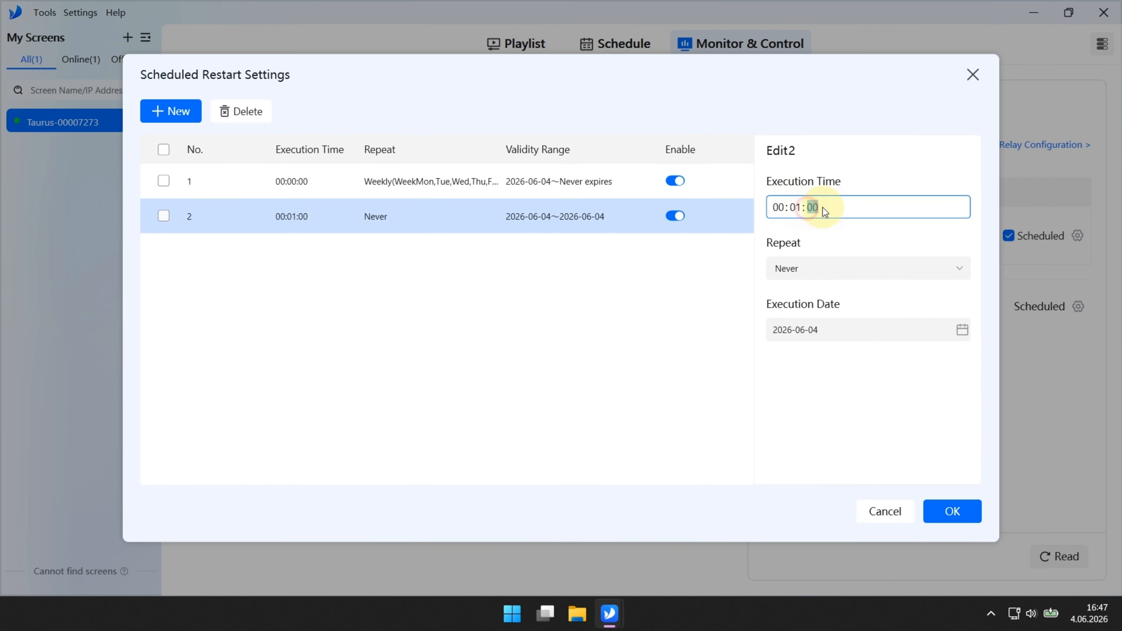
left_click(794, 207)
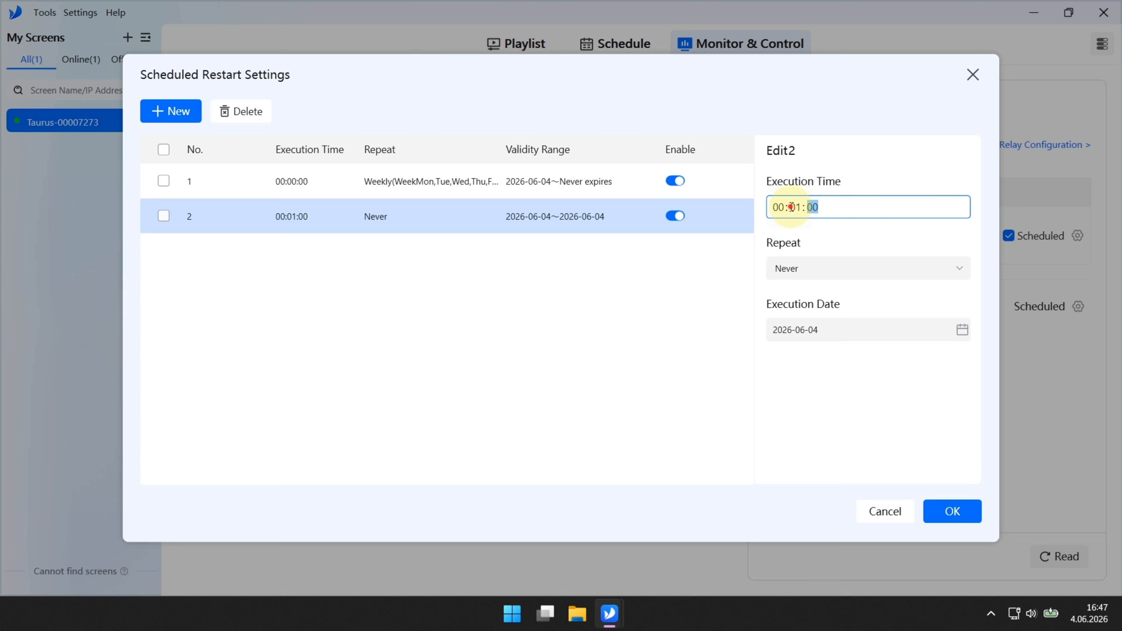
left_click(814, 270)
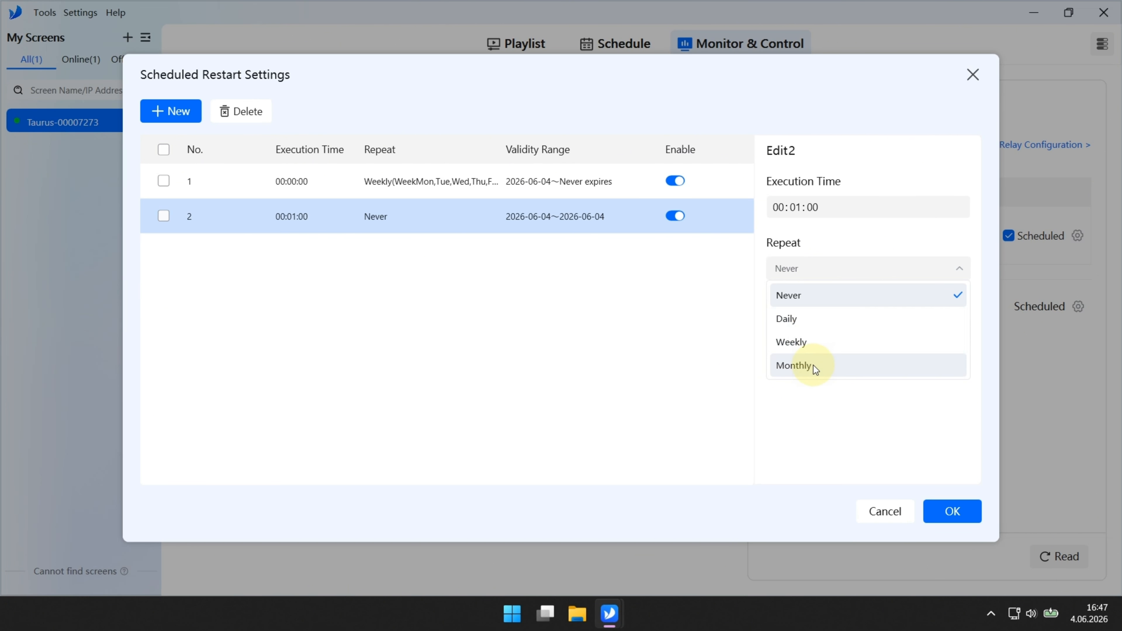
left_click(811, 348)
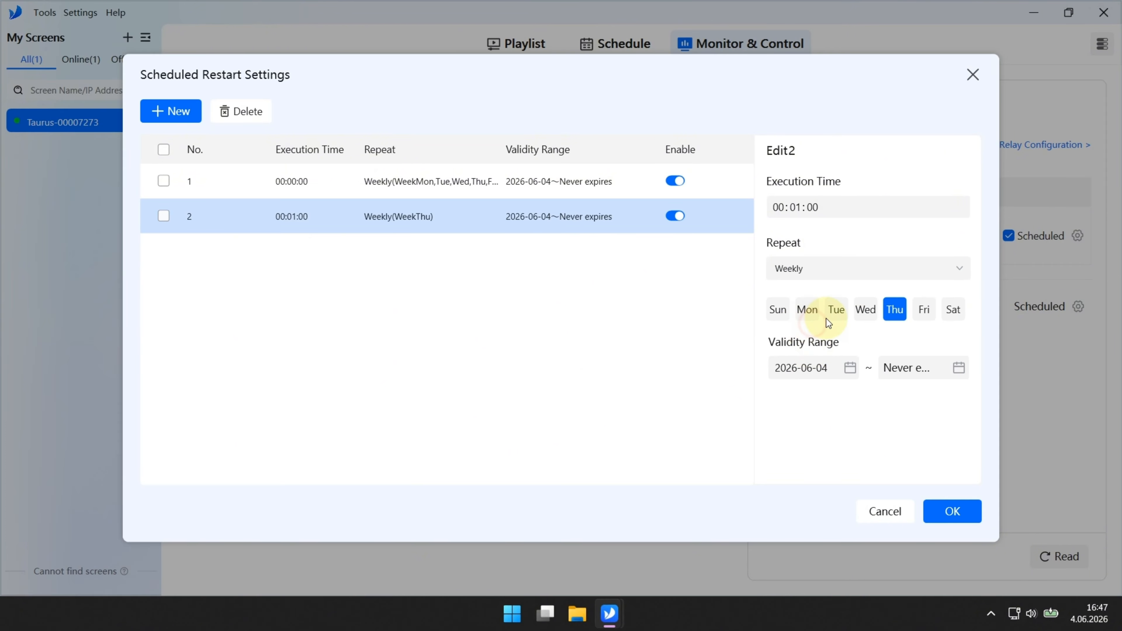
left_click(807, 309)
left_click(836, 310)
left_click(865, 310)
left_click(923, 309)
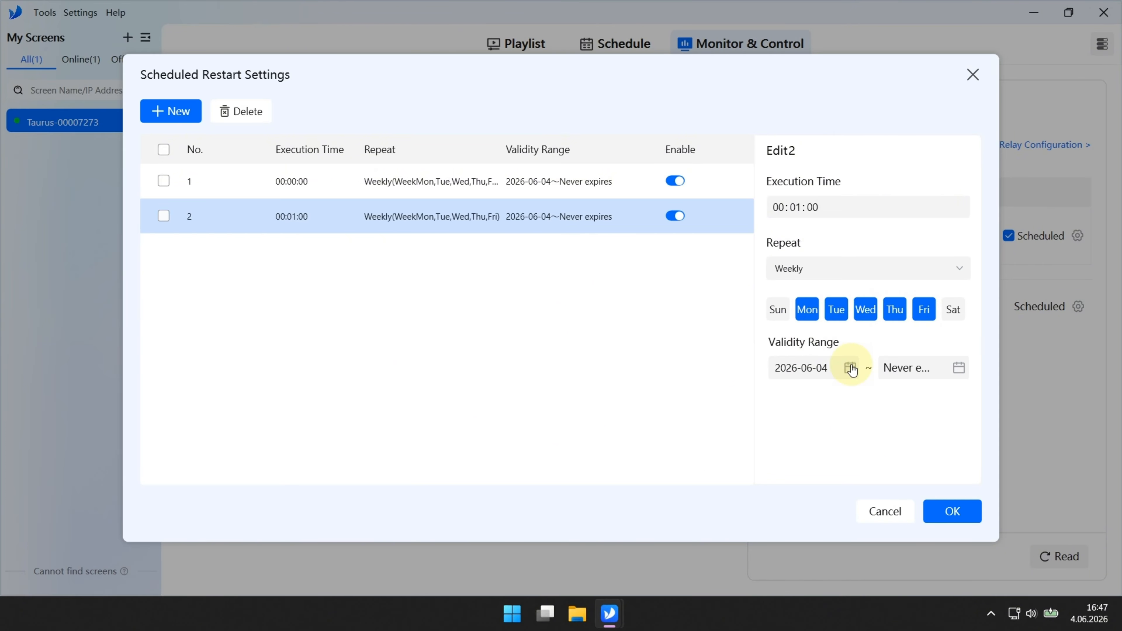
Step: Keep the restart's validity never expiring, apply the schedule, and close the dialog
left_click(959, 369)
left_click(960, 368)
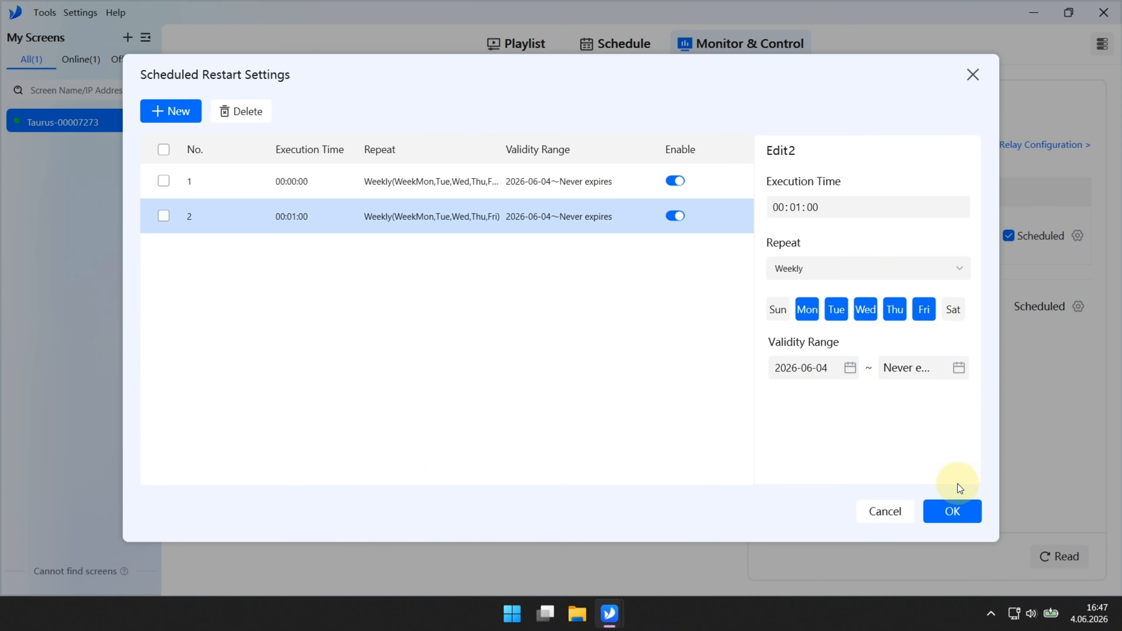
left_click(956, 508)
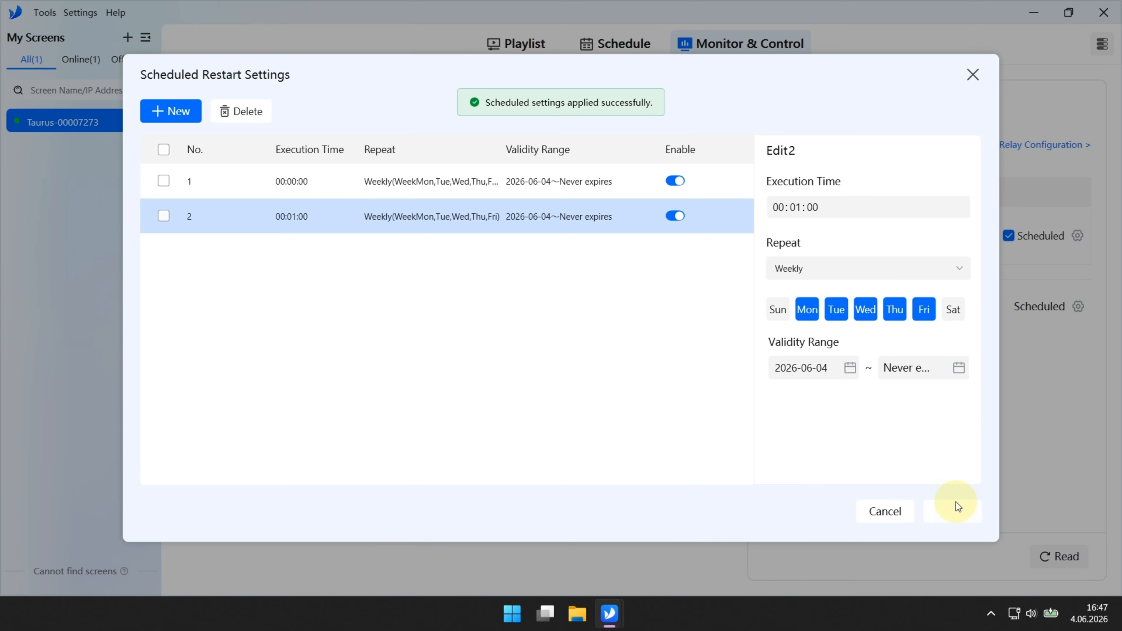
left_click(972, 74)
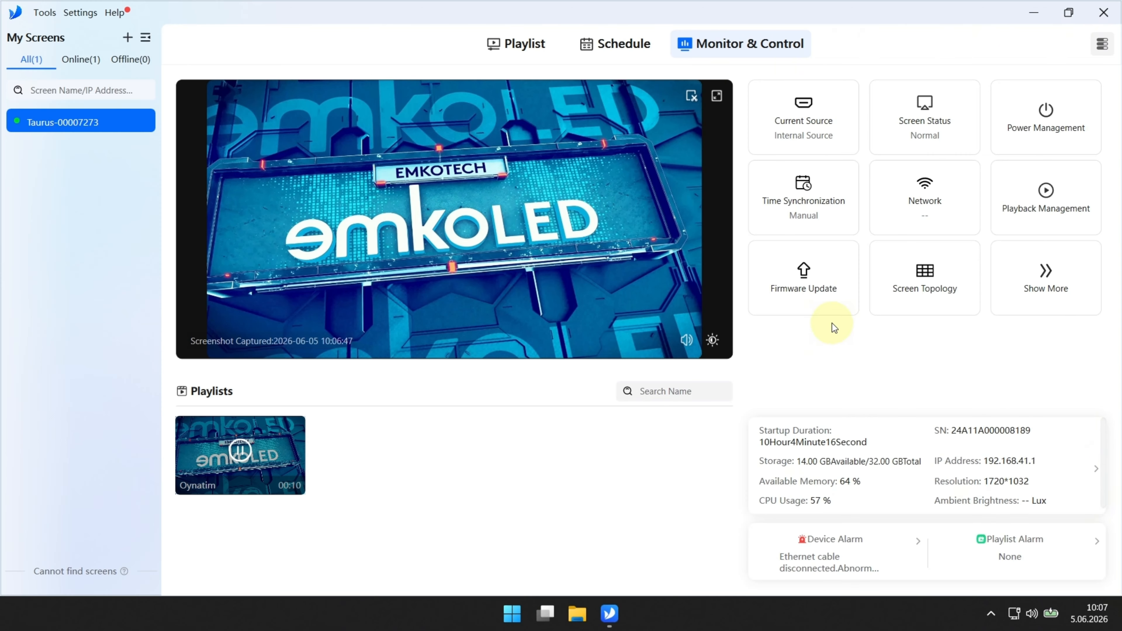
Step: In Time Synchronization, try NTP server mode, then return to Manual
left_click(794, 211)
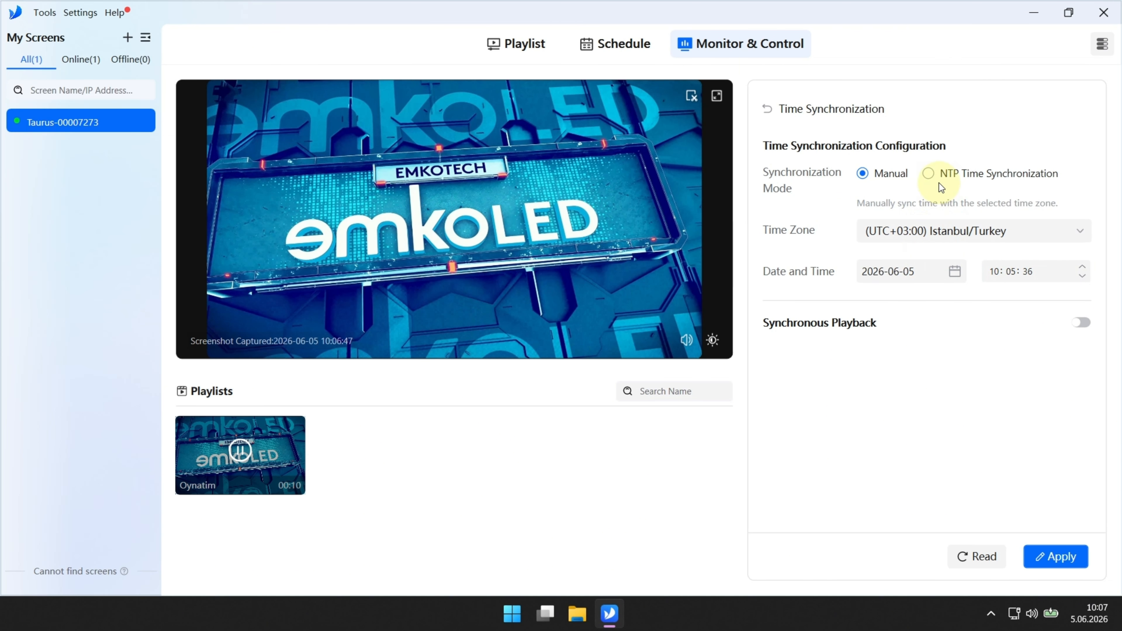
left_click(928, 174)
left_click(893, 295)
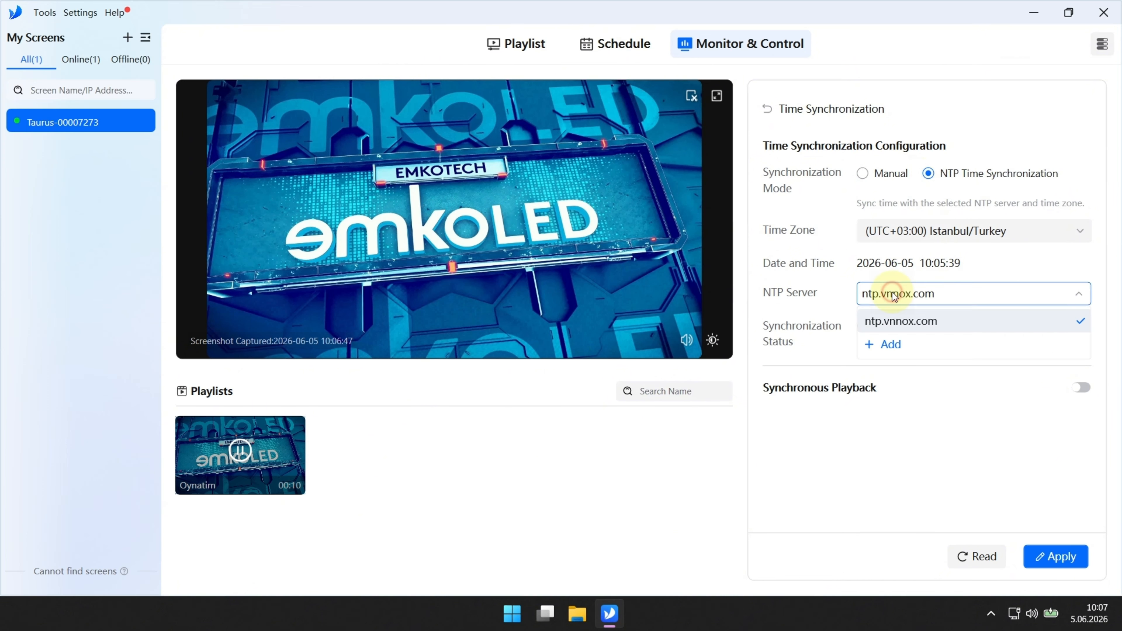
left_click(891, 266)
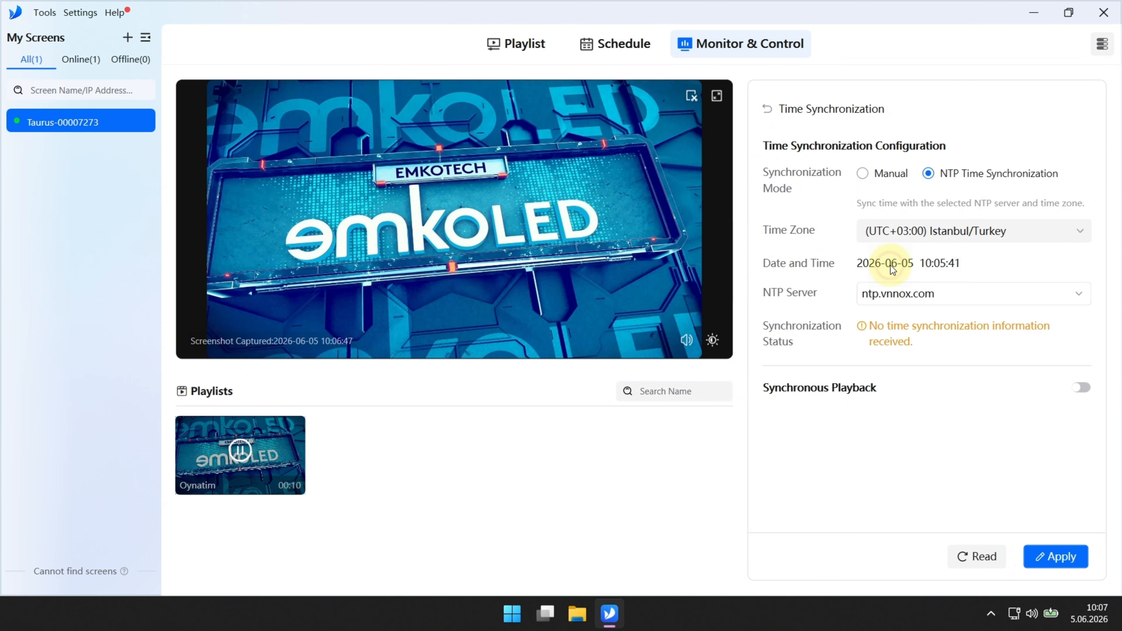
left_click(889, 173)
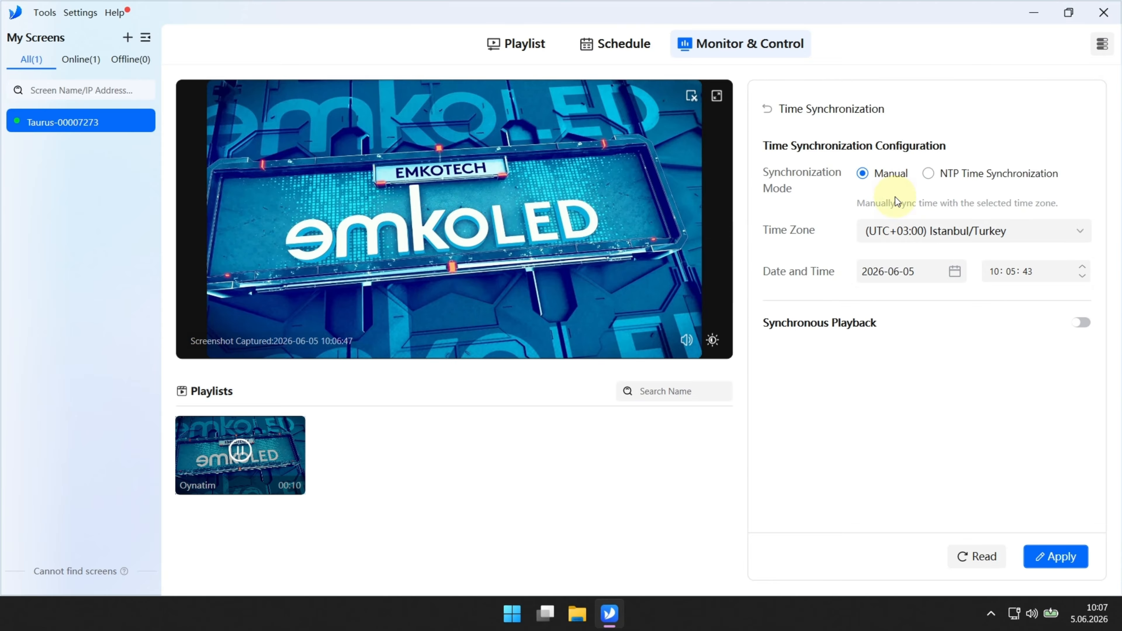
Step: Keep the (UTC+03:00) Istanbul/Turkey time zone and leave the date unchanged
left_click(897, 231)
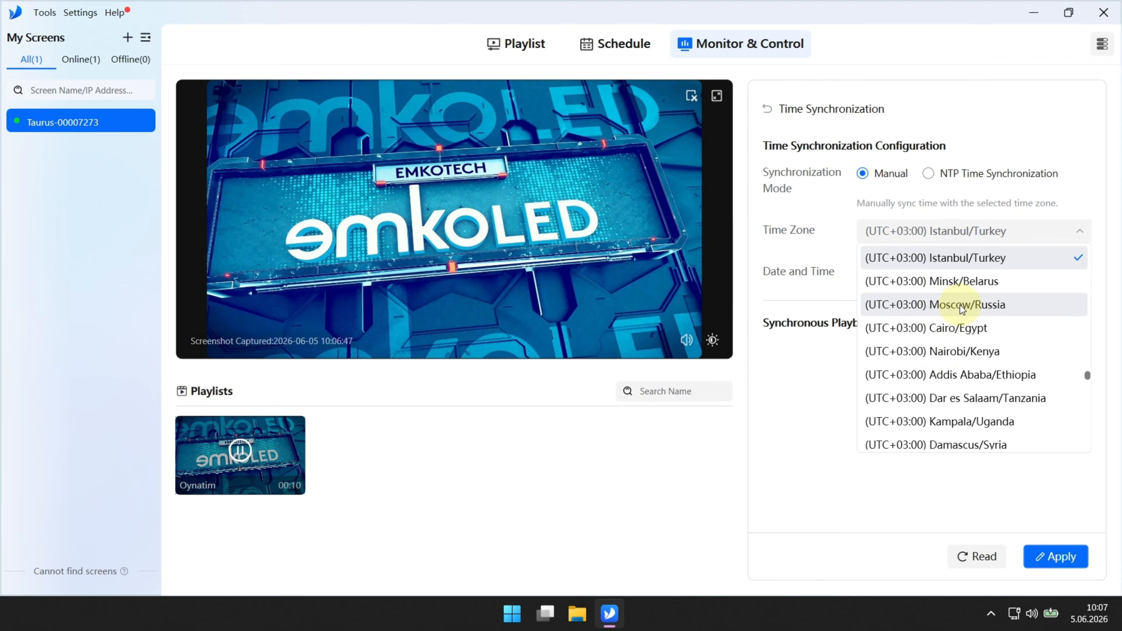
scroll(962, 318, "down", 2)
scroll(962, 318, "up", 6)
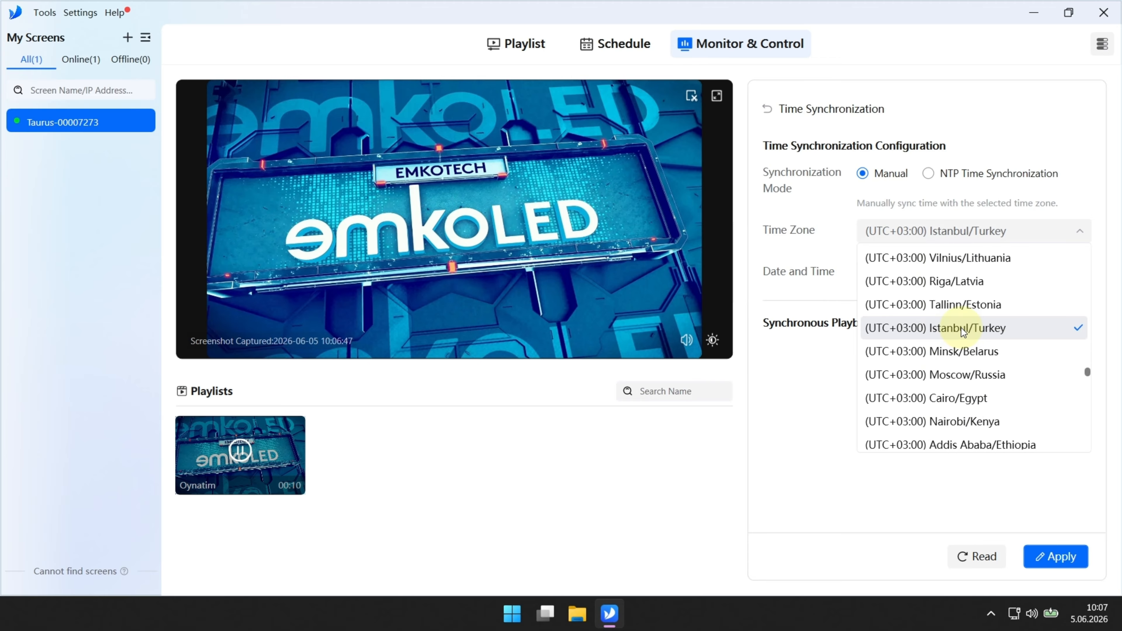
left_click(822, 211)
left_click(955, 273)
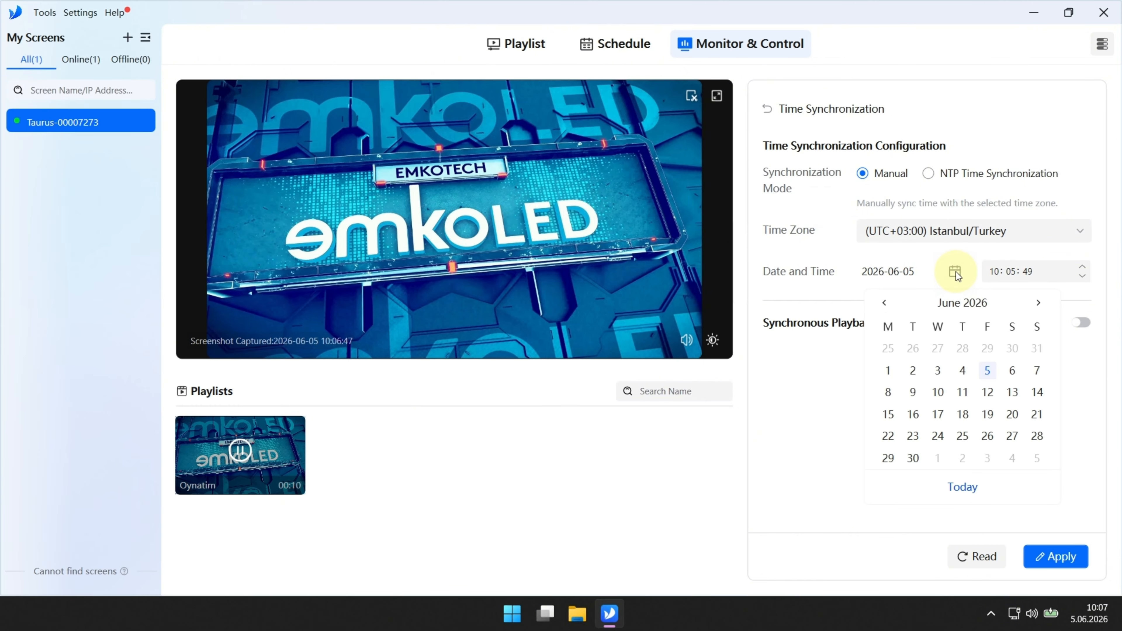
left_click(987, 270)
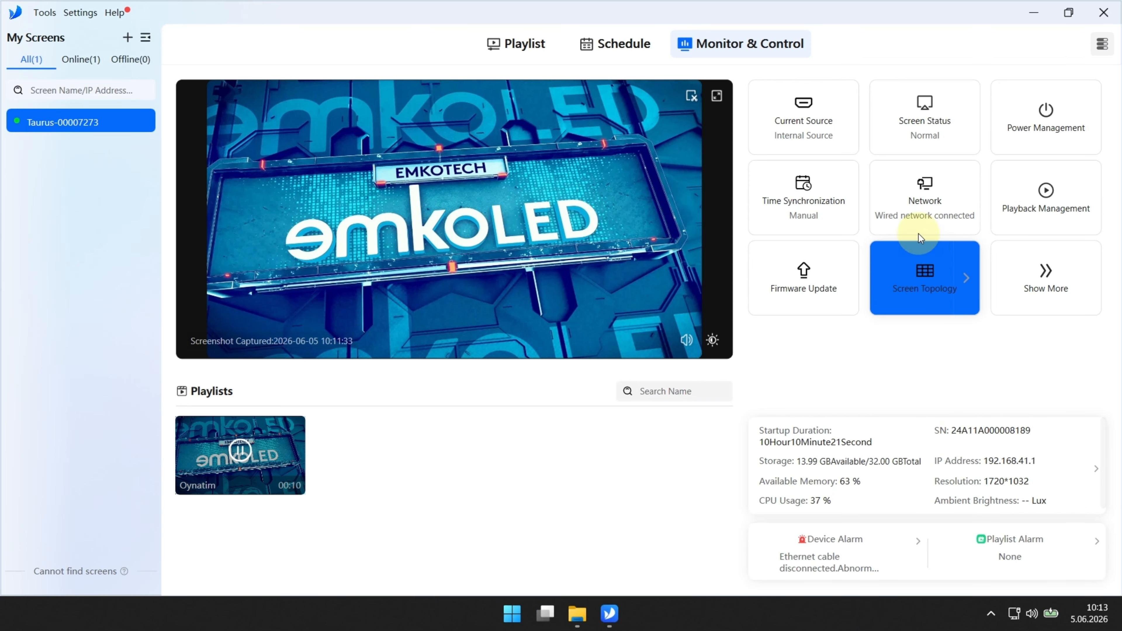
left_click(904, 223)
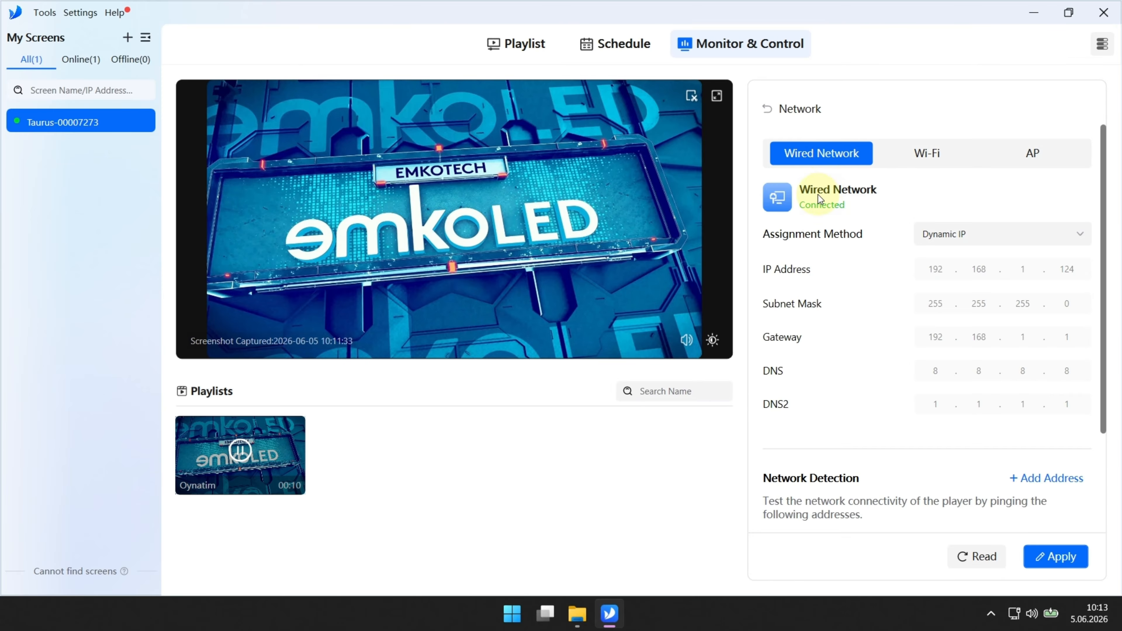
scroll(1019, 343, "down", 1)
scroll(911, 287, "up", 1)
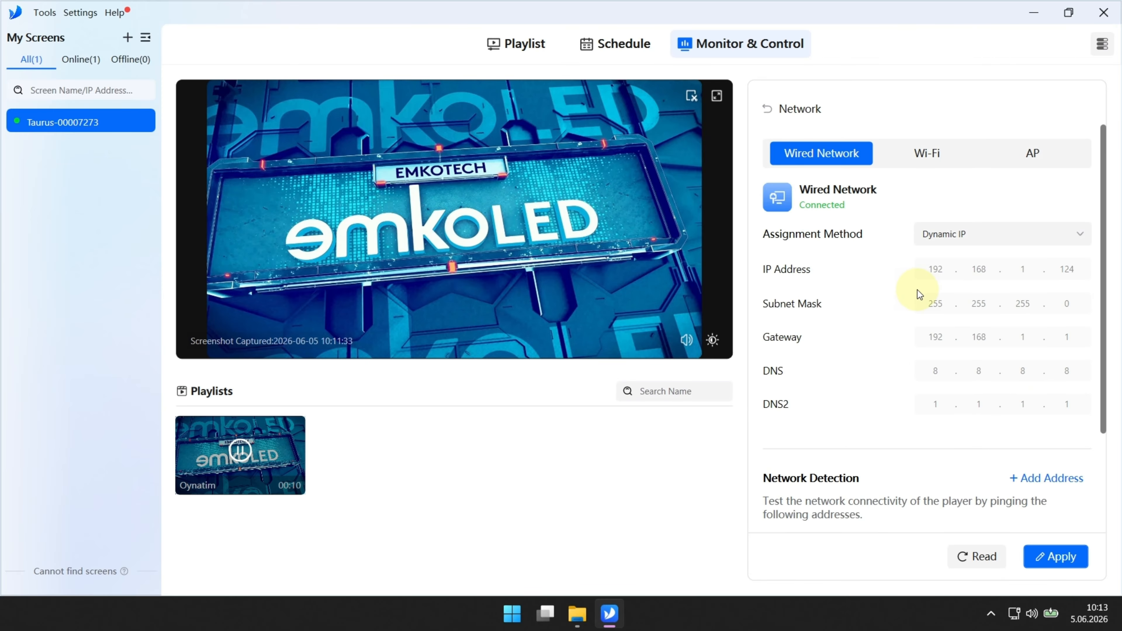
left_click(954, 234)
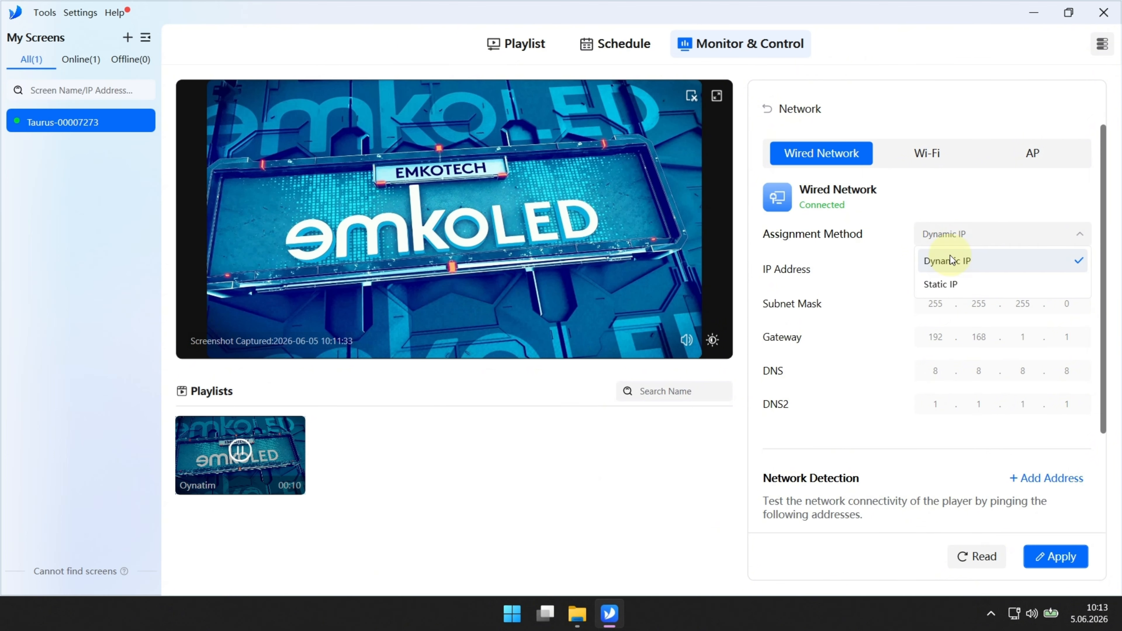
left_click(867, 223)
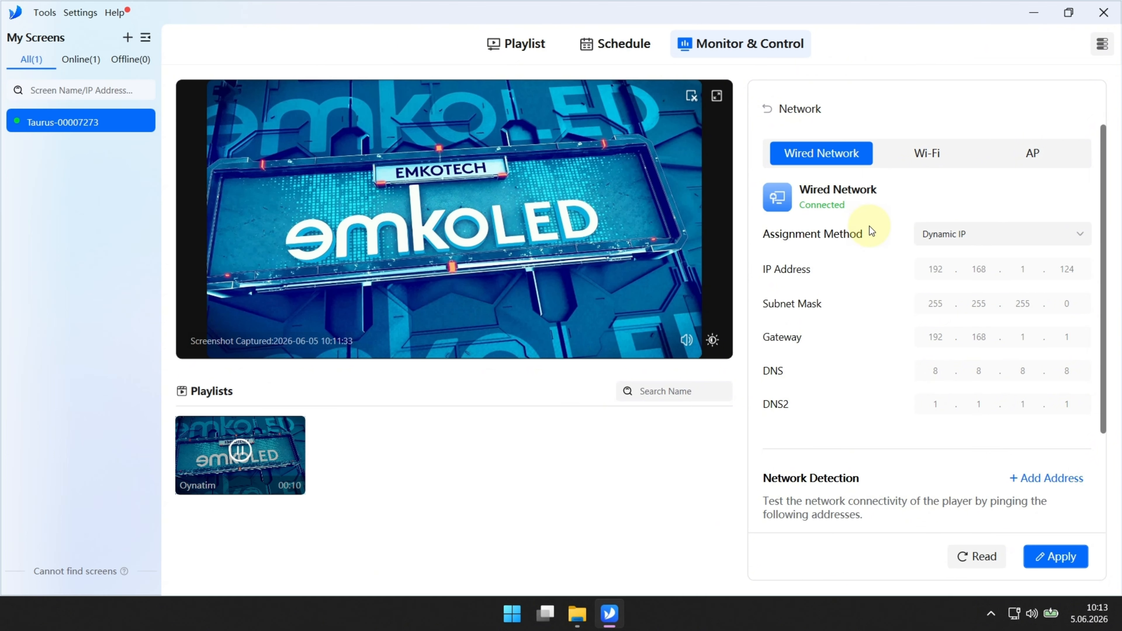
left_click(913, 154)
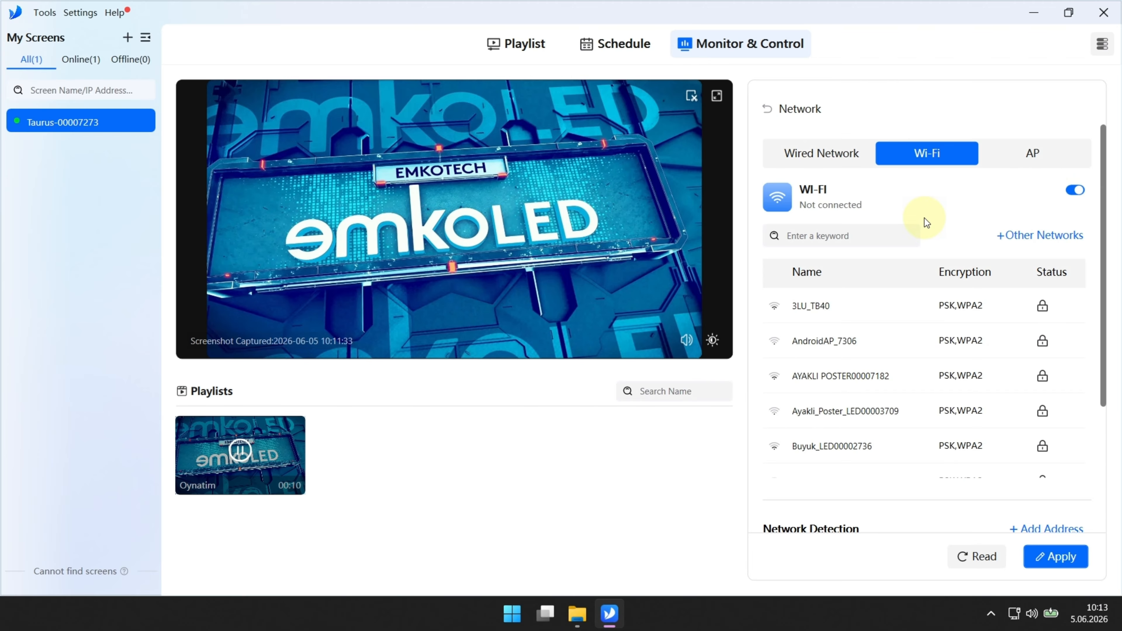
scroll(865, 371, "down", 2)
scroll(880, 326, "up", 2)
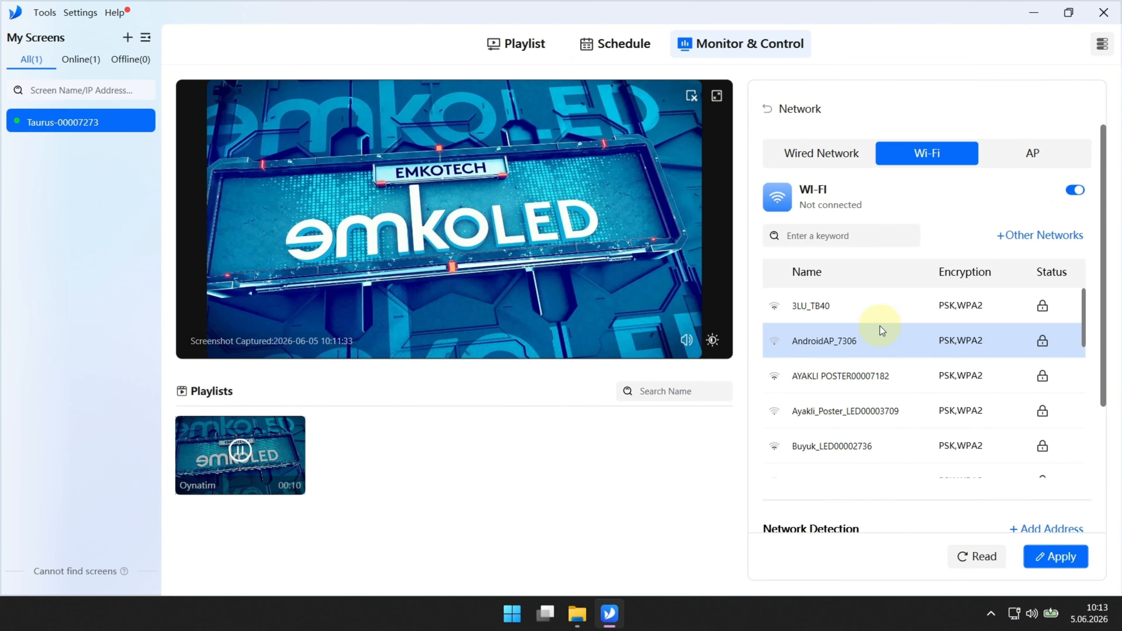
scroll(906, 299, "down", 5)
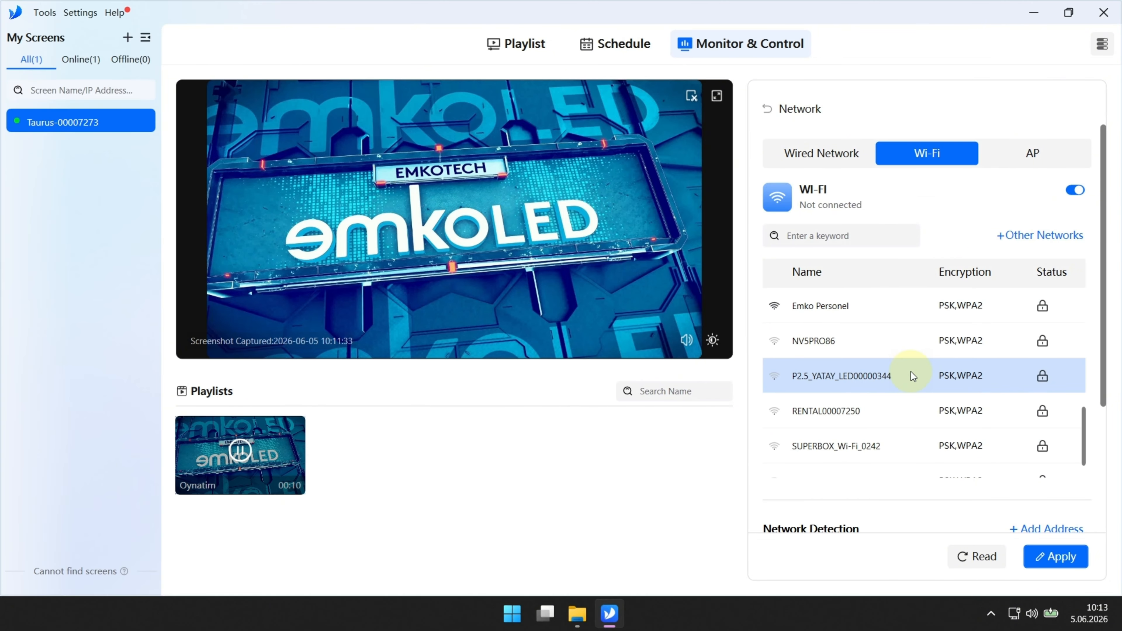
scroll(910, 372, "down", 3)
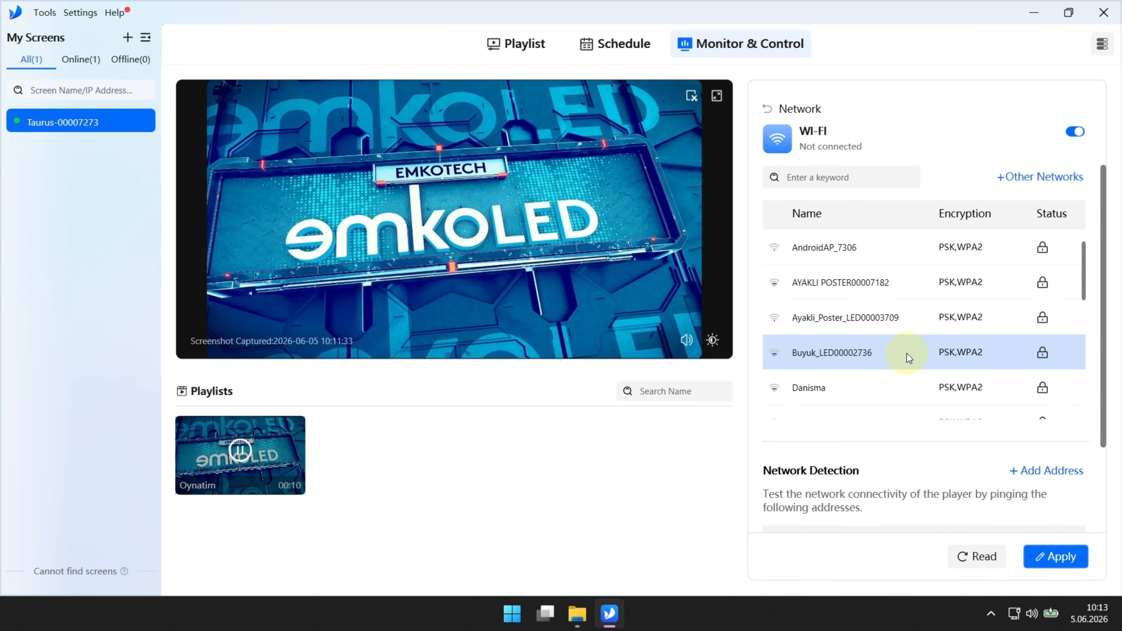
scroll(907, 350, "up", 2)
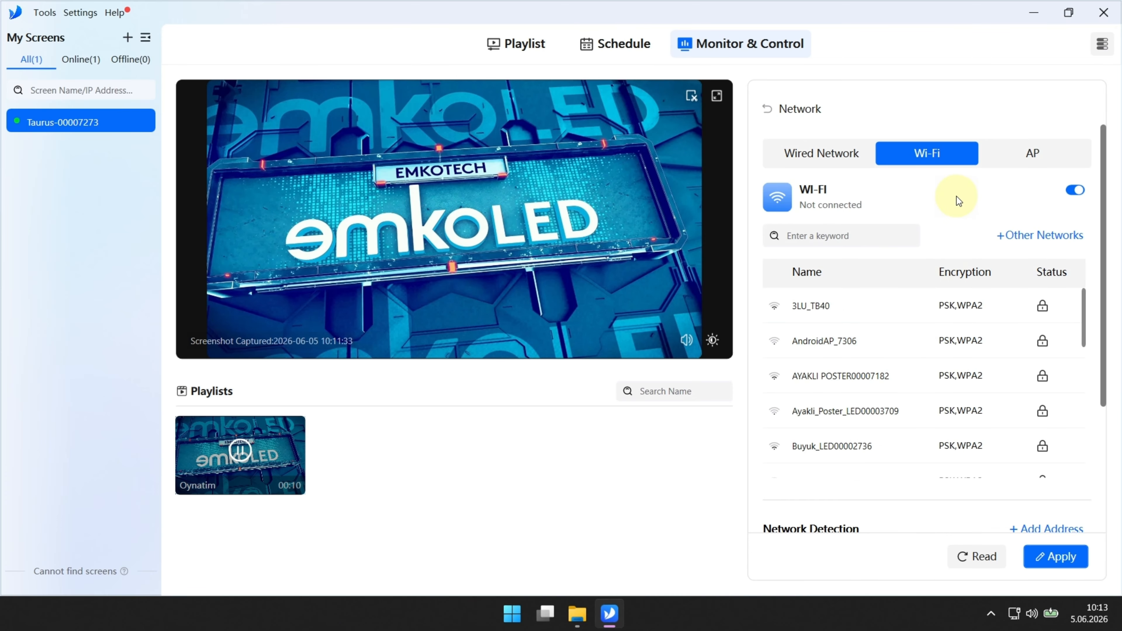
left_click(1024, 154)
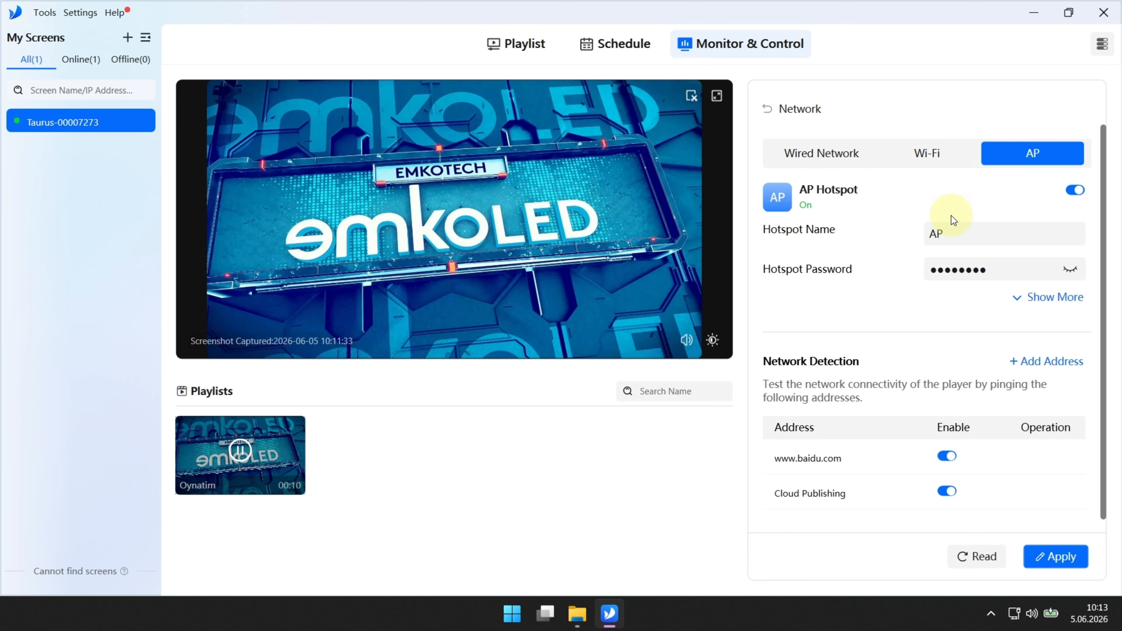
left_click_drag(929, 233, 974, 235)
left_click(938, 238)
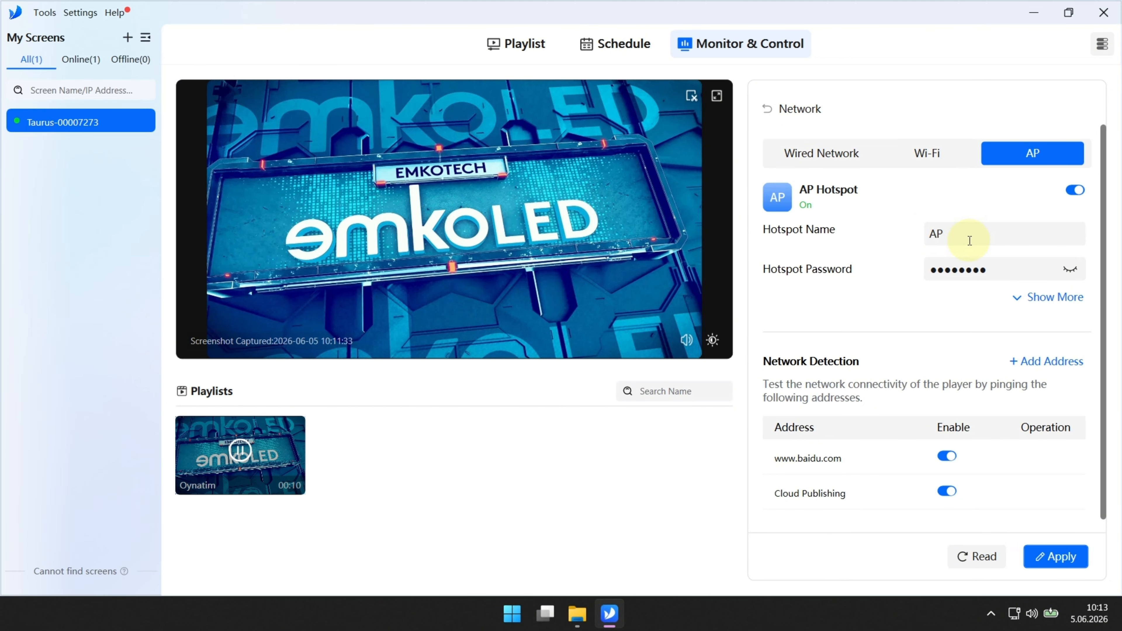
left_click(1069, 269)
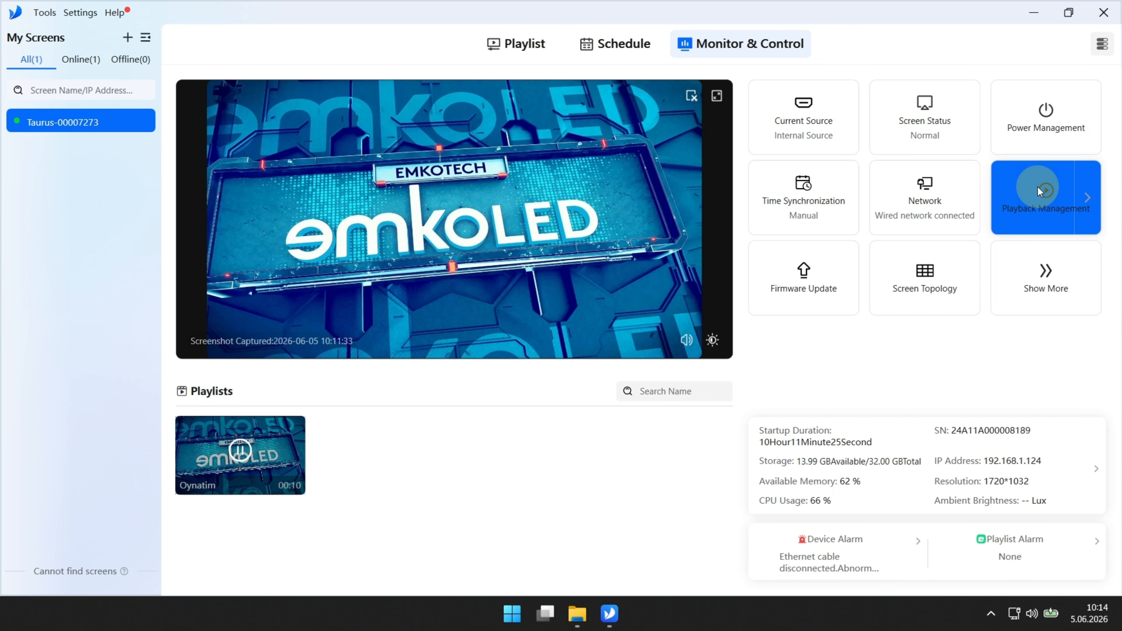
left_click(1038, 187)
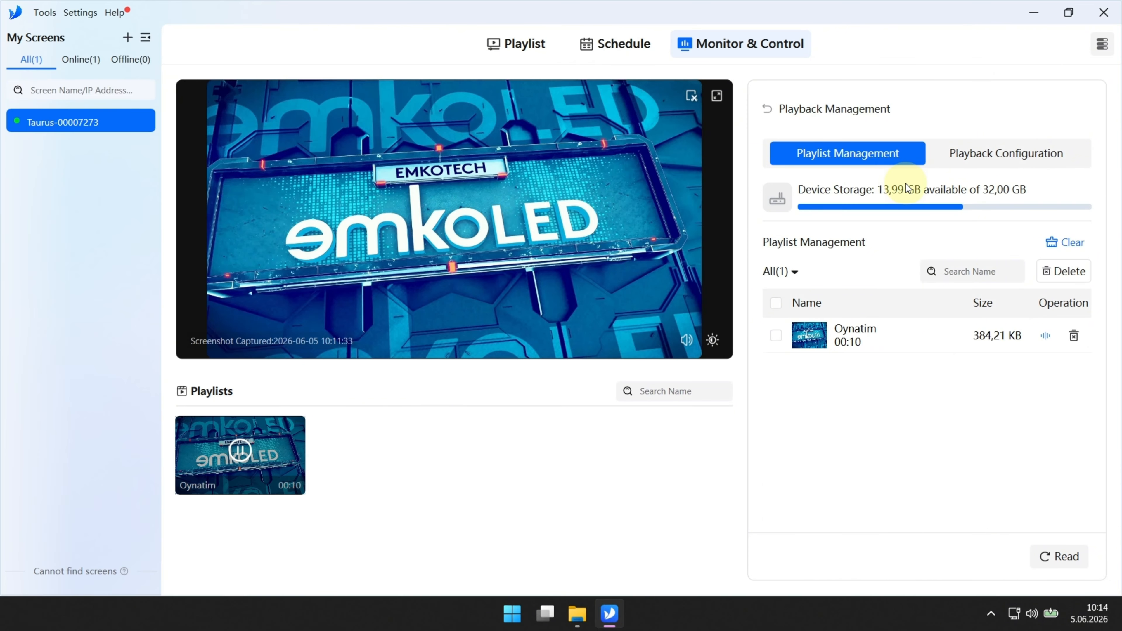
left_click(776, 336)
left_click(776, 336)
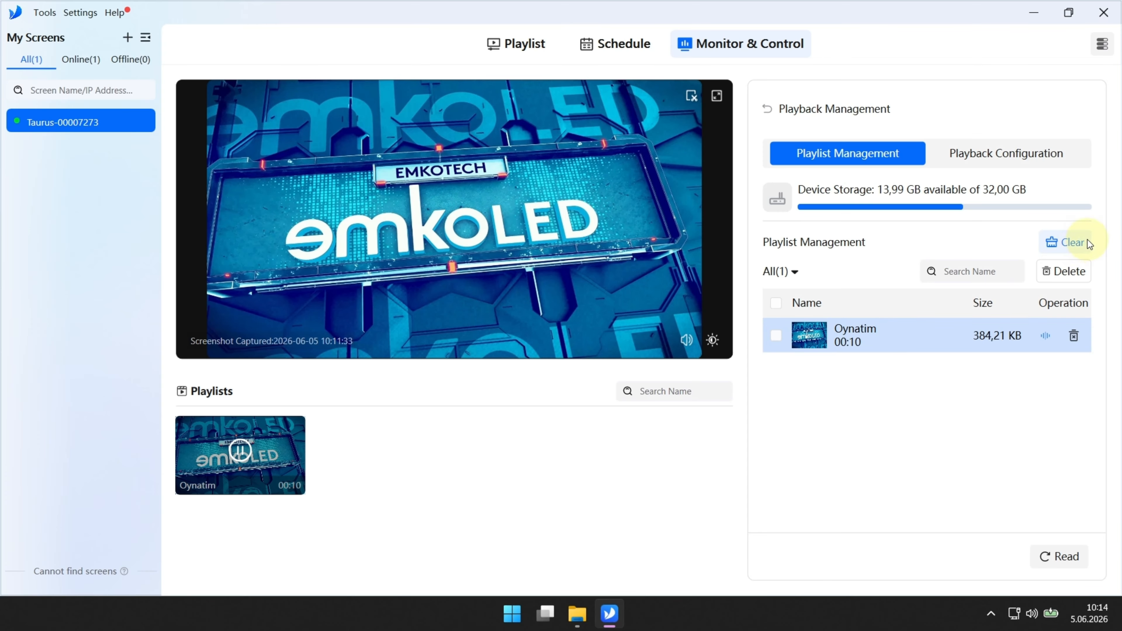
left_click(1067, 245)
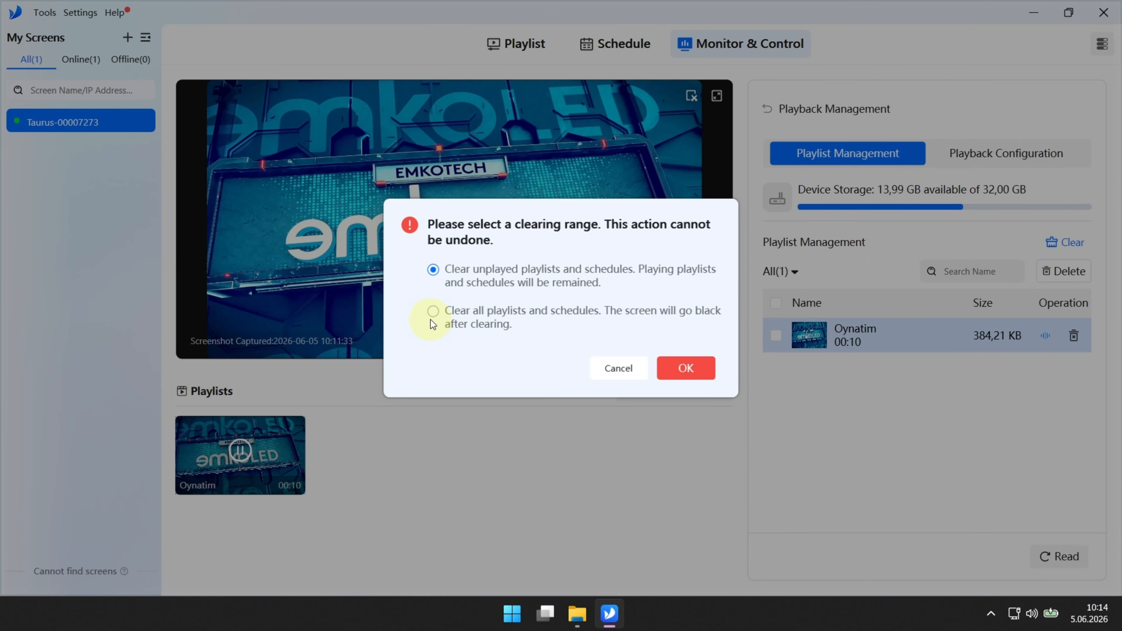
left_click(433, 311)
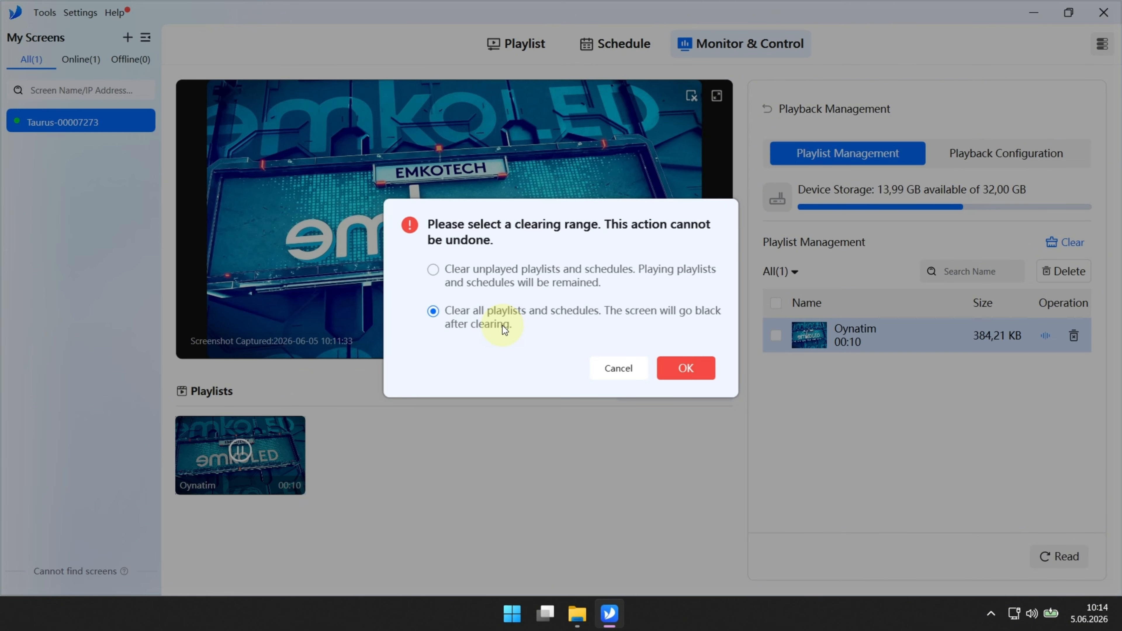
left_click(630, 372)
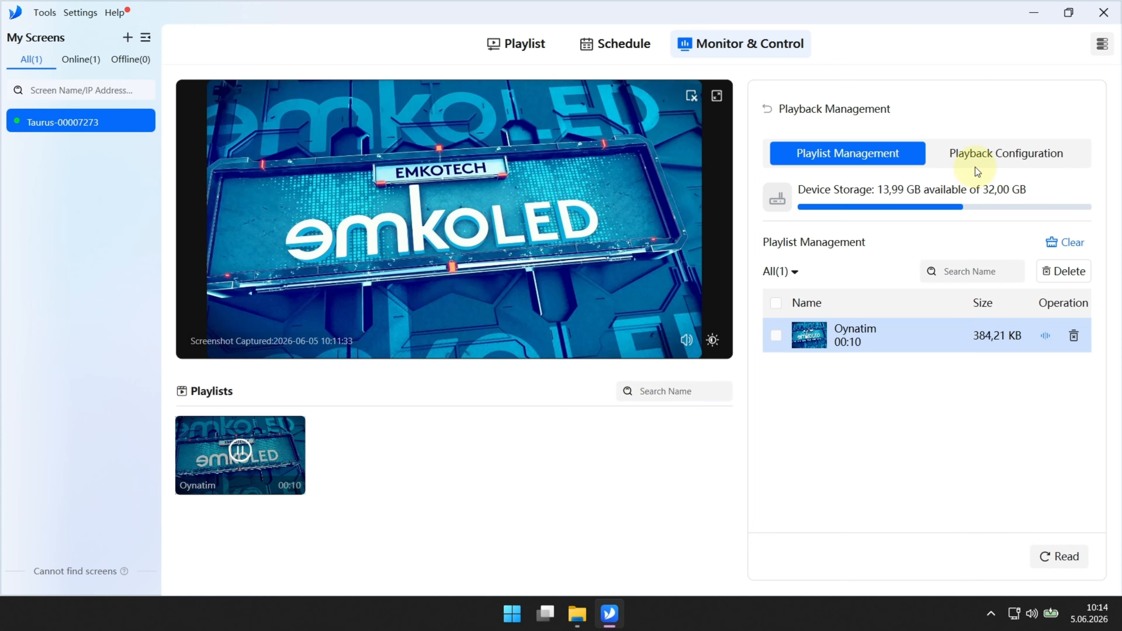
left_click(971, 158)
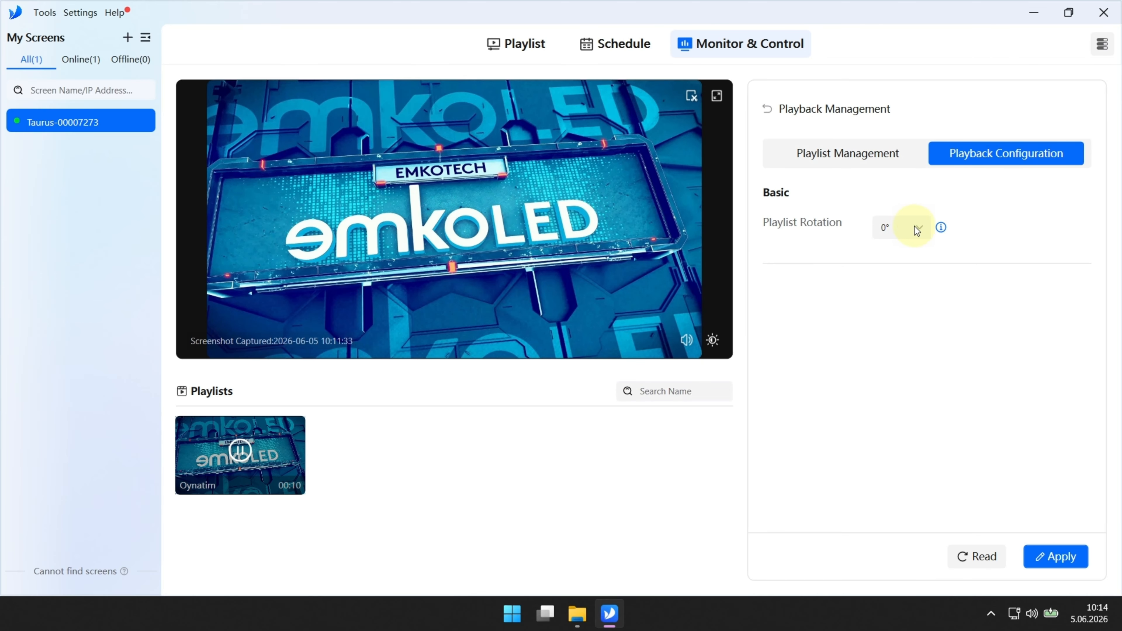
left_click(914, 226)
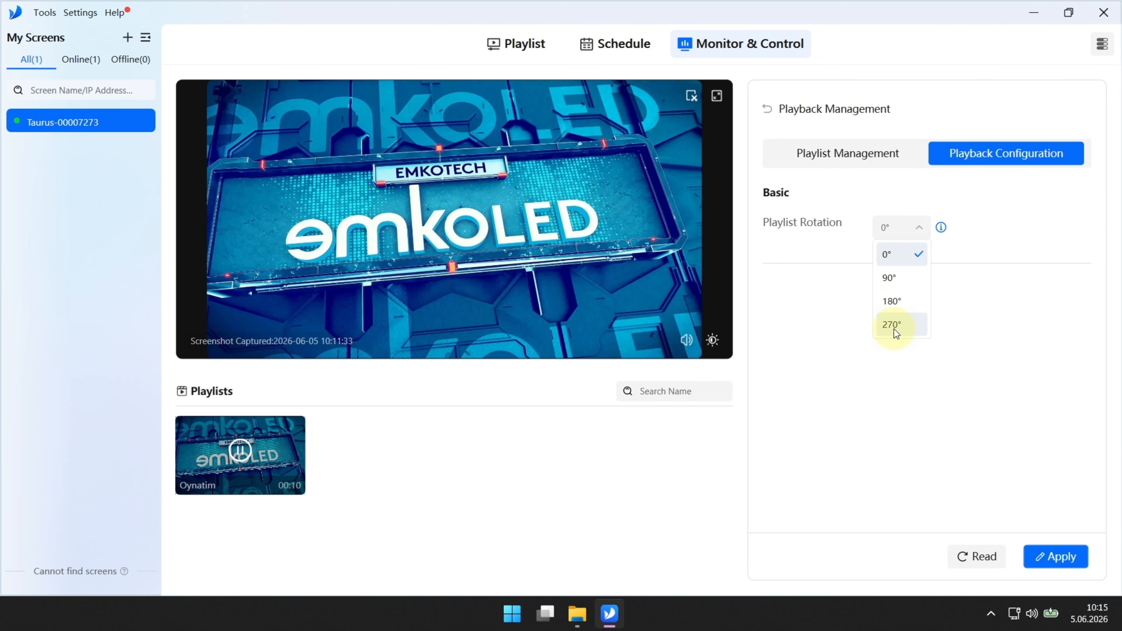
left_click(834, 313)
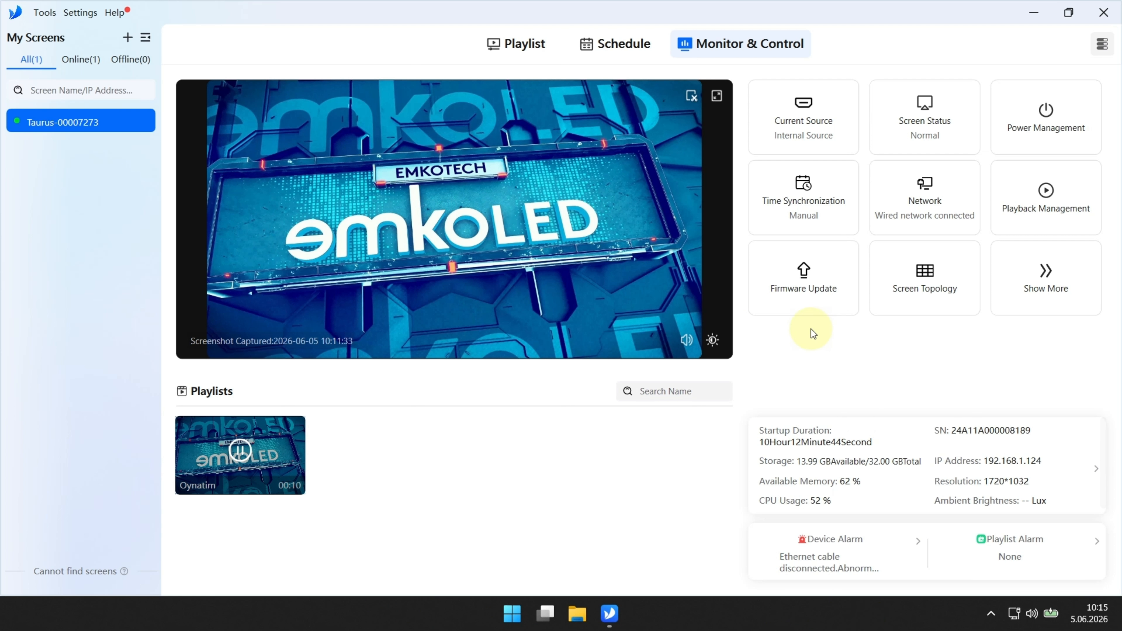
Step: Open Firmware Update, refresh Online Upgrade to confirm 0 upgrades, then go to Local Upgrade
left_click(791, 281)
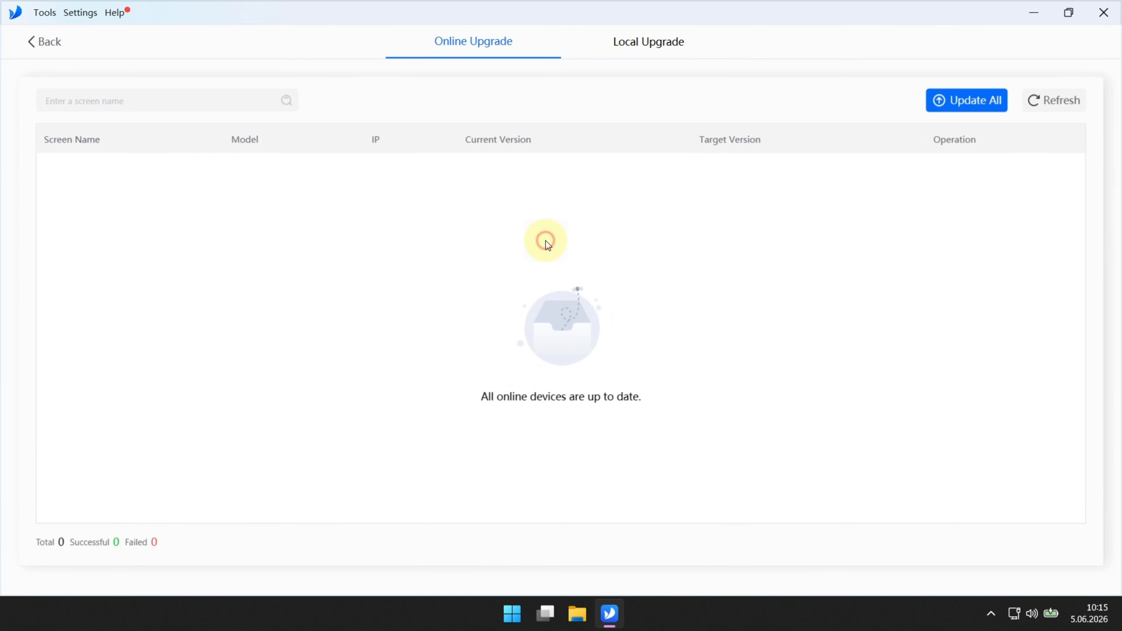
left_click(481, 45)
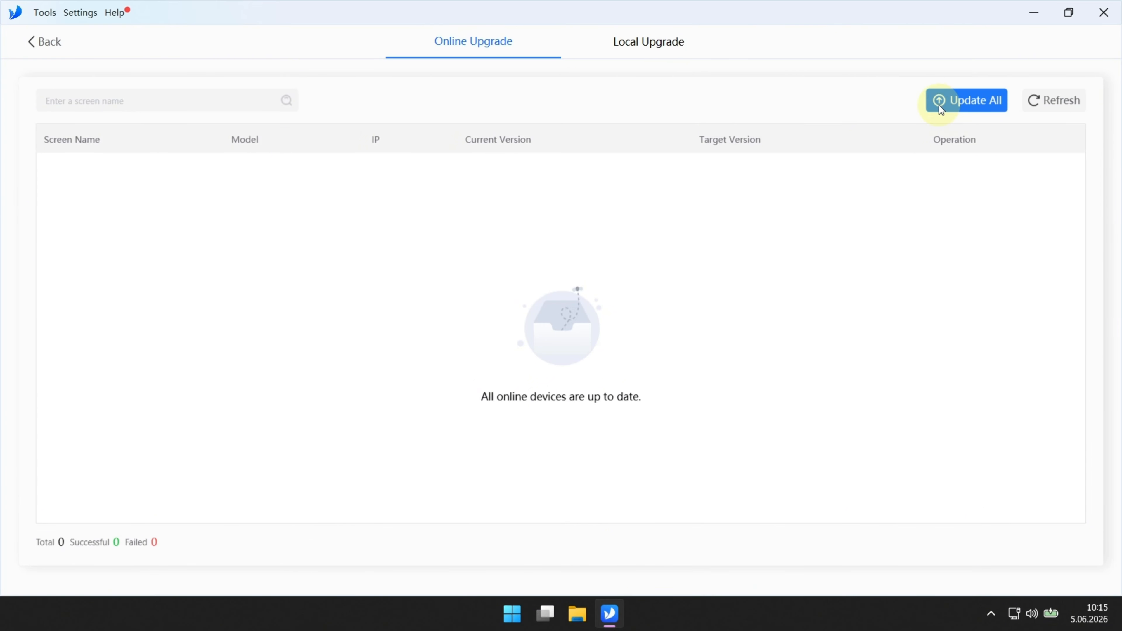
left_click(638, 42)
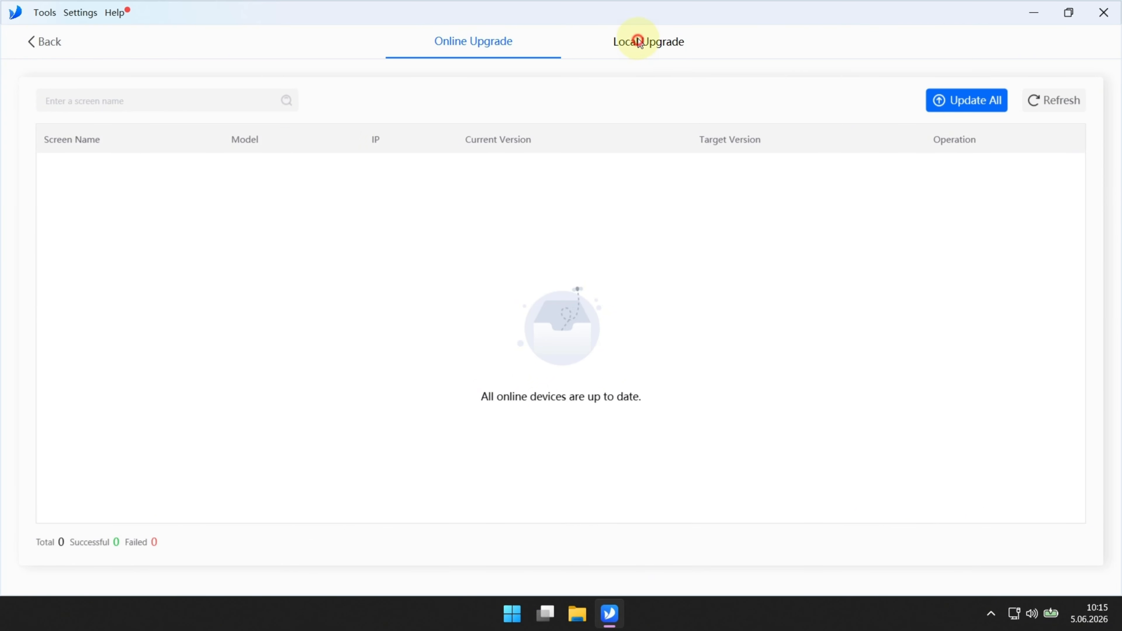